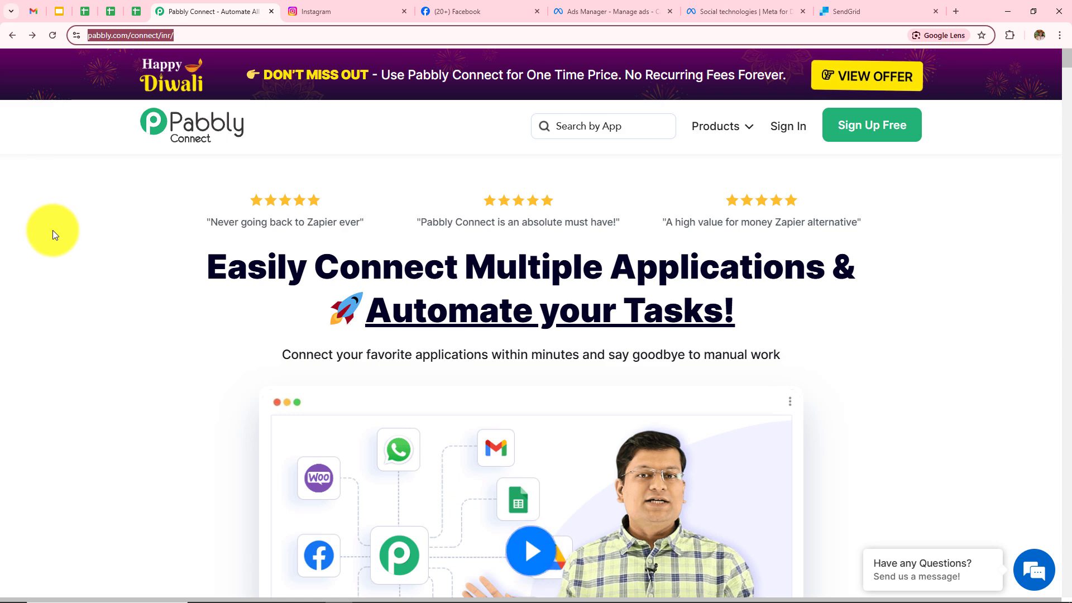
# Sign in to Pabbly and browse the All Pabbly Apps list containing Pabbly Connect.
pyautogui.click(63, 244)
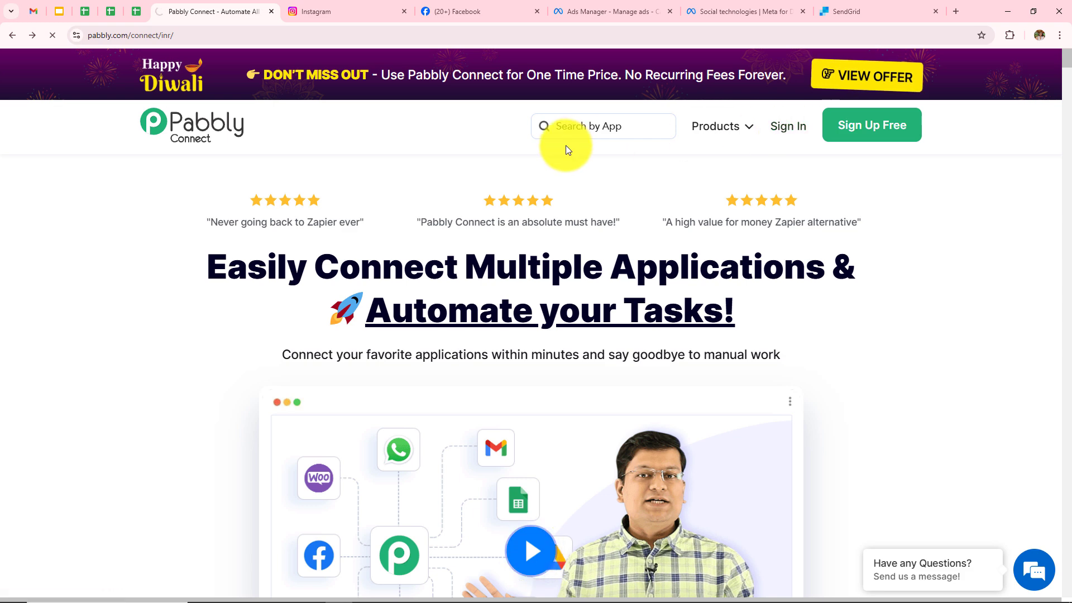
pyautogui.scroll(-2, 808, 307)
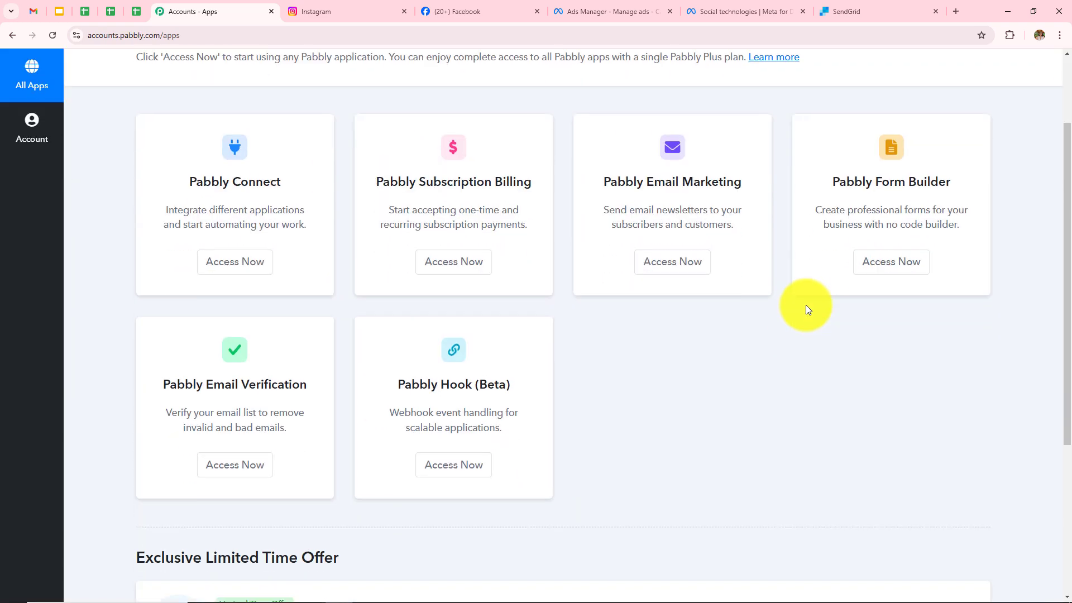
pyautogui.scroll(2, 805, 308)
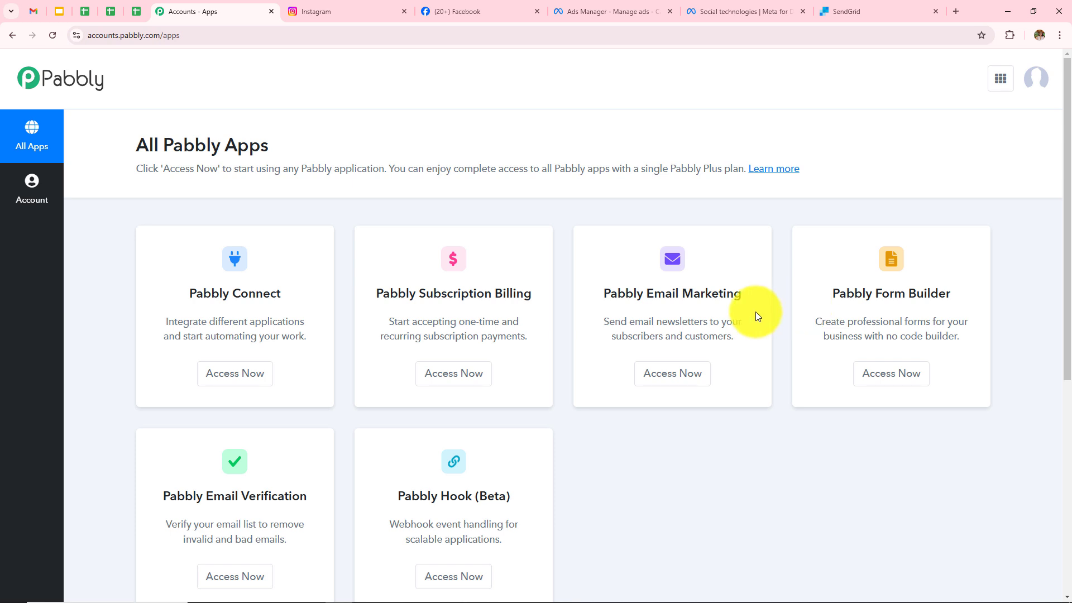
# Open Pabbly Connect from the apps list and review the dashboard's task counts and folders.
pyautogui.click(233, 390)
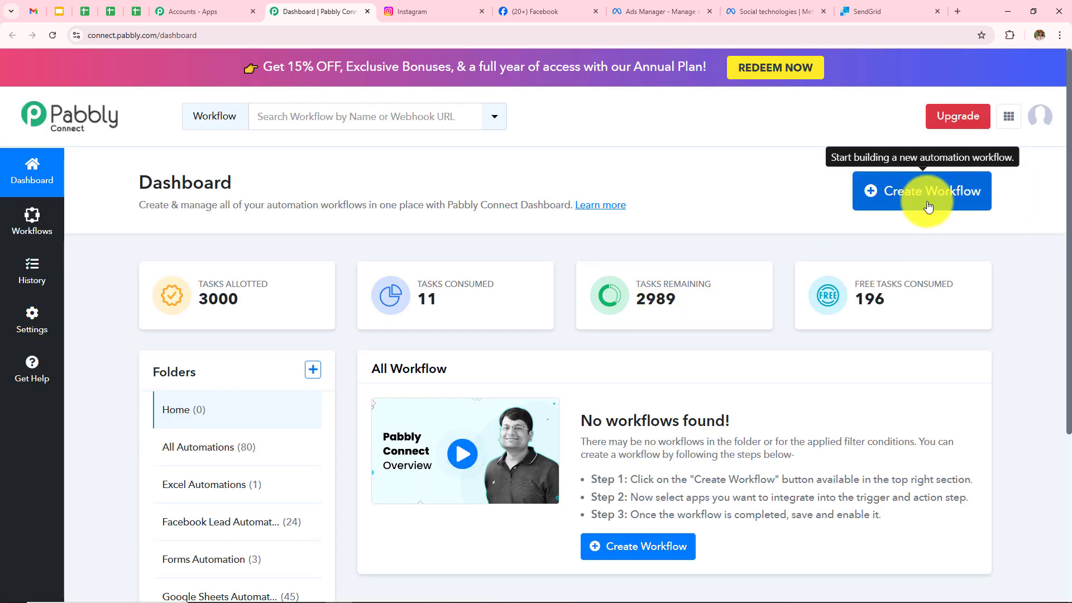
pyautogui.scroll(-1, 328, 378)
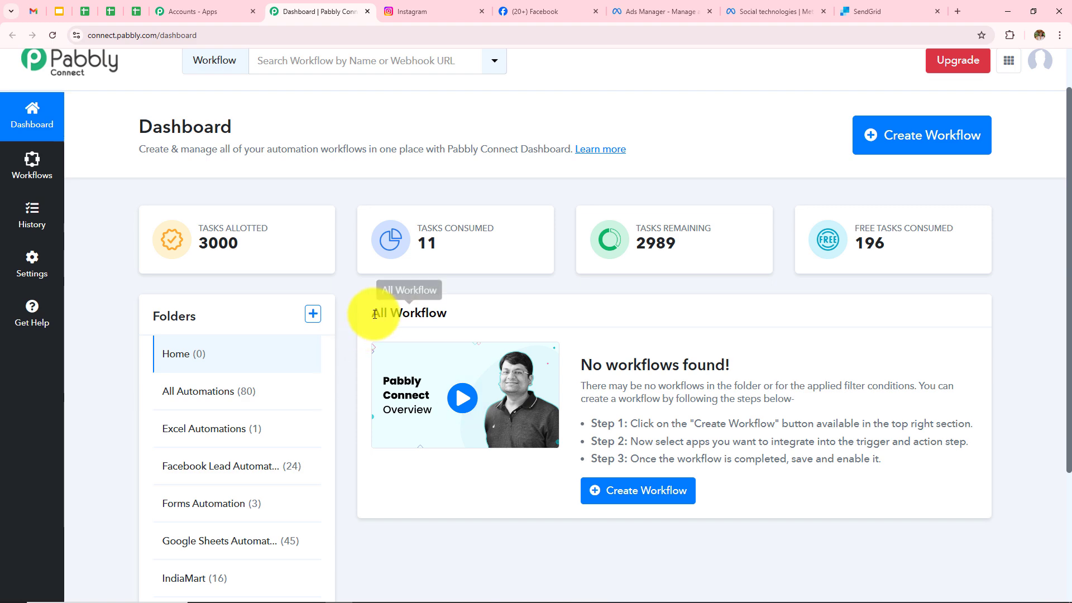
pyautogui.moveTo(361, 311); pyautogui.dragTo(703, 314)
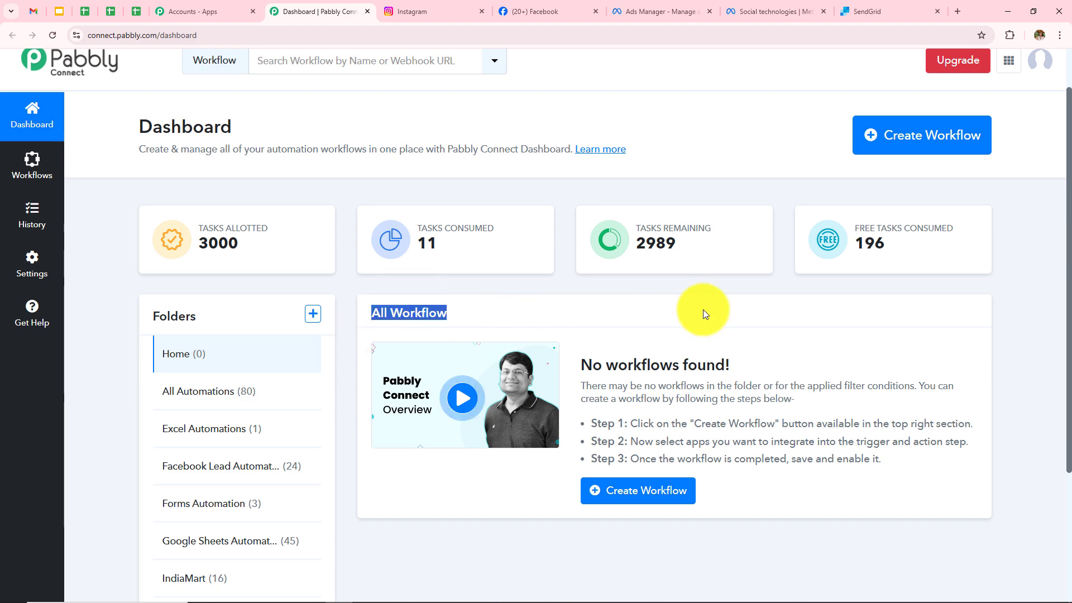
pyautogui.scroll(-2, 702, 314)
pyautogui.moveTo(151, 211); pyautogui.dragTo(222, 216)
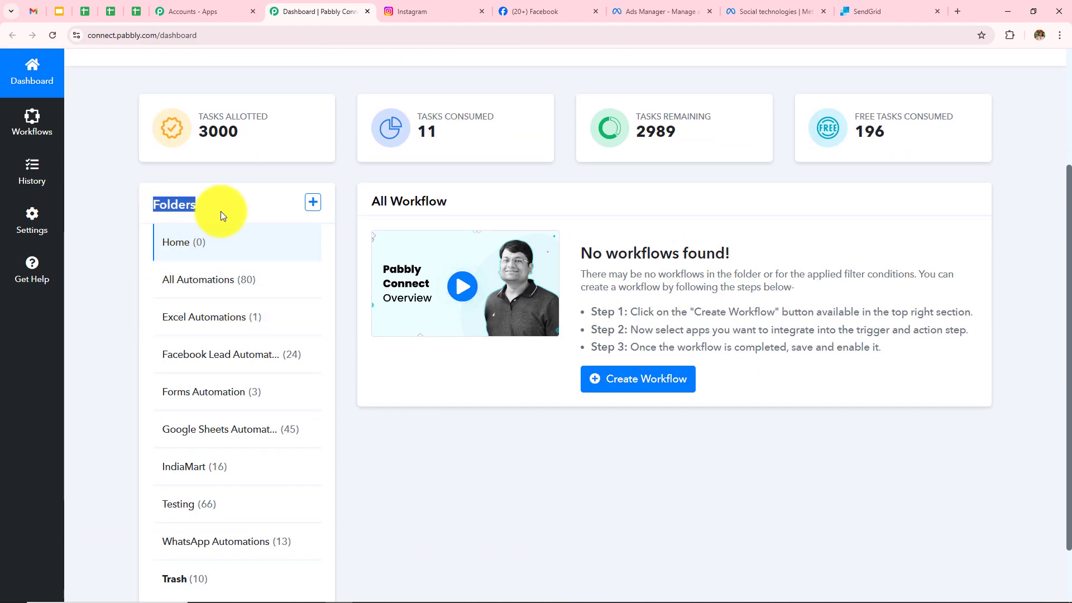
pyautogui.click(414, 451)
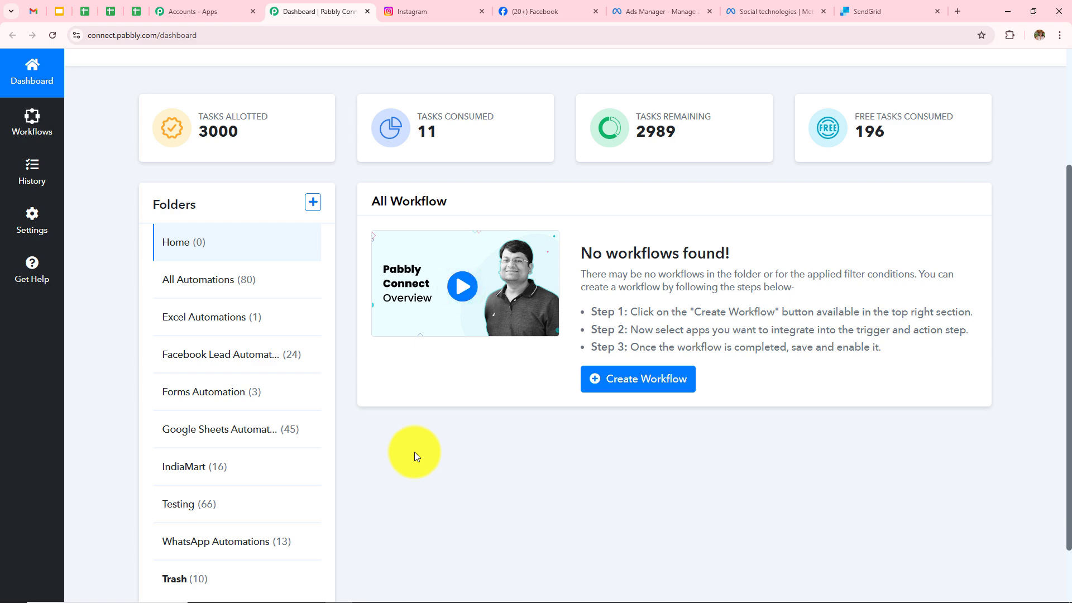
pyautogui.scroll(3, 415, 451)
# Look over the Create Folder dialog's Folder Name and Parent Folder fields, then close it unsaved.
pyautogui.click(313, 369)
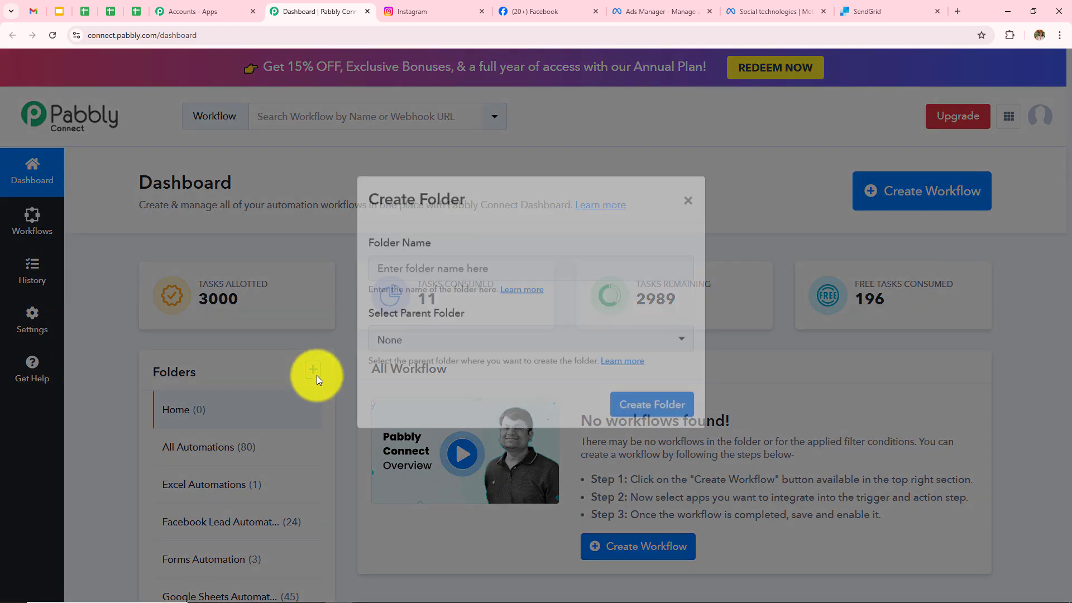
pyautogui.moveTo(371, 268); pyautogui.dragTo(473, 267)
pyautogui.moveTo(365, 336); pyautogui.dragTo(532, 334)
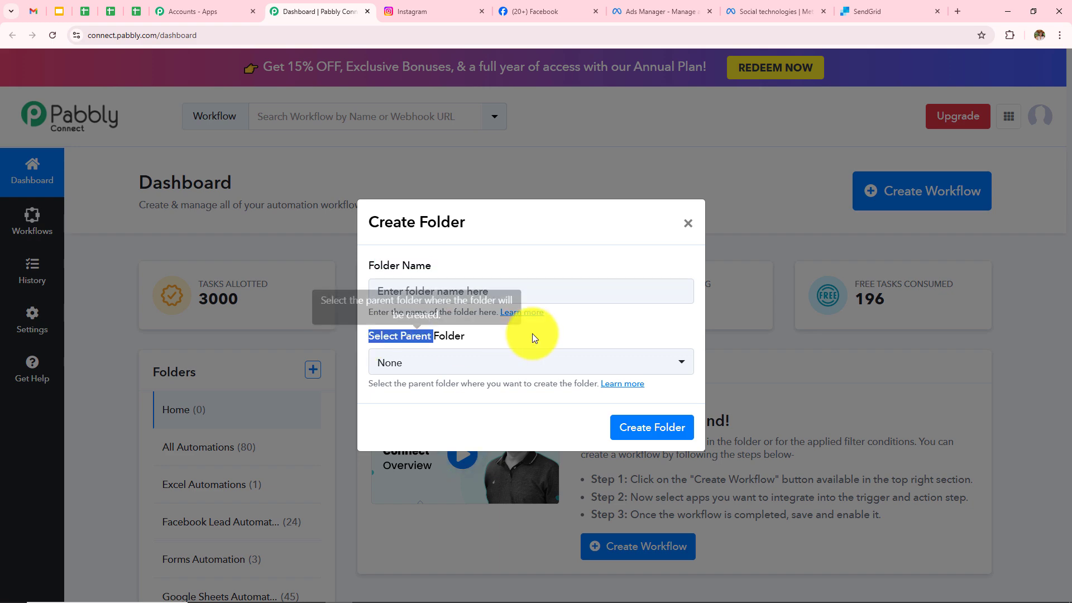
pyautogui.click(686, 225)
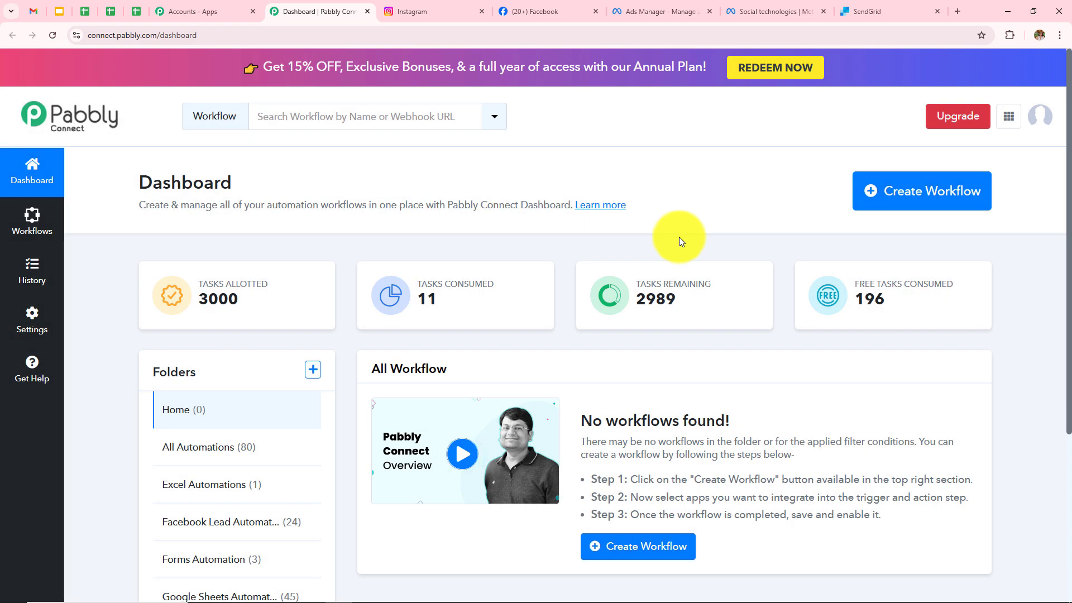
# Create the workflow 'How to Add or Update SendGrid Contact on Instagram Lead Ads' in All Automations.
pyautogui.click(912, 203)
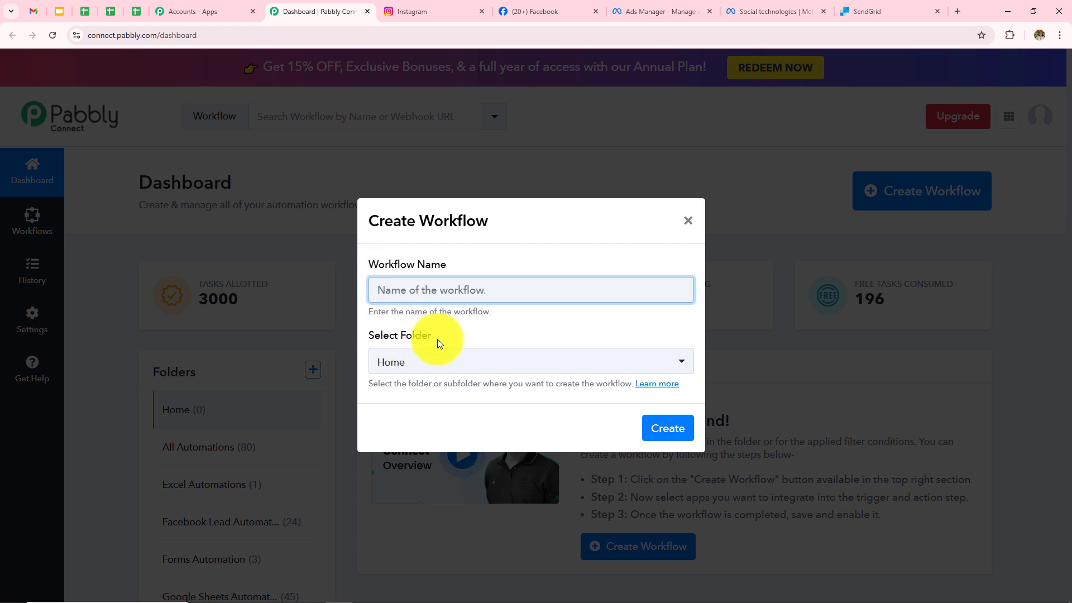
pyautogui.click(451, 294)
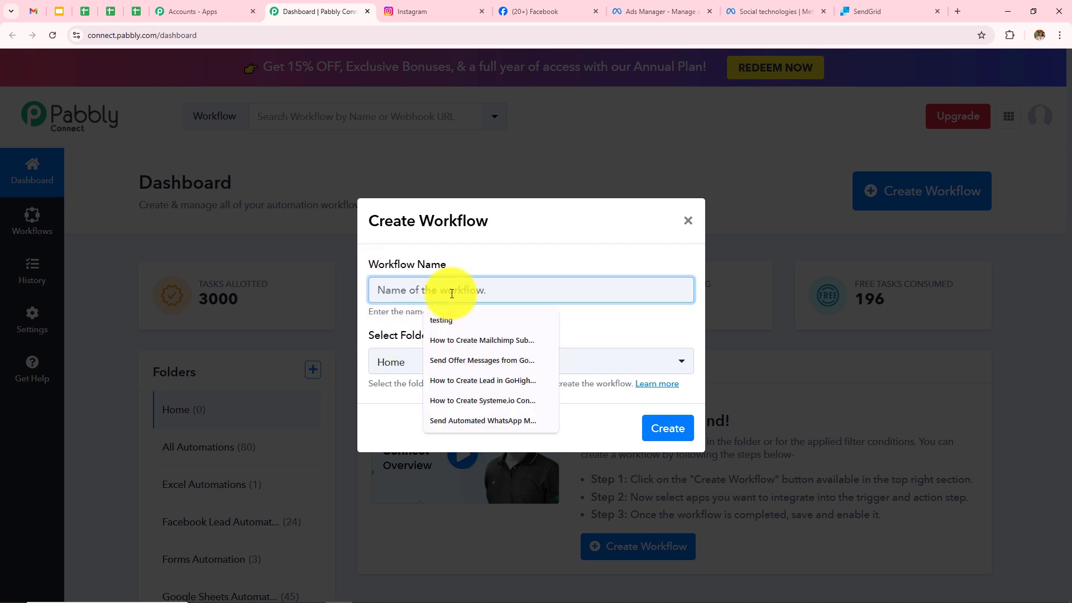
pyautogui.write('How to Add or Update SendGrid Contact on Instagram Lead Ads')
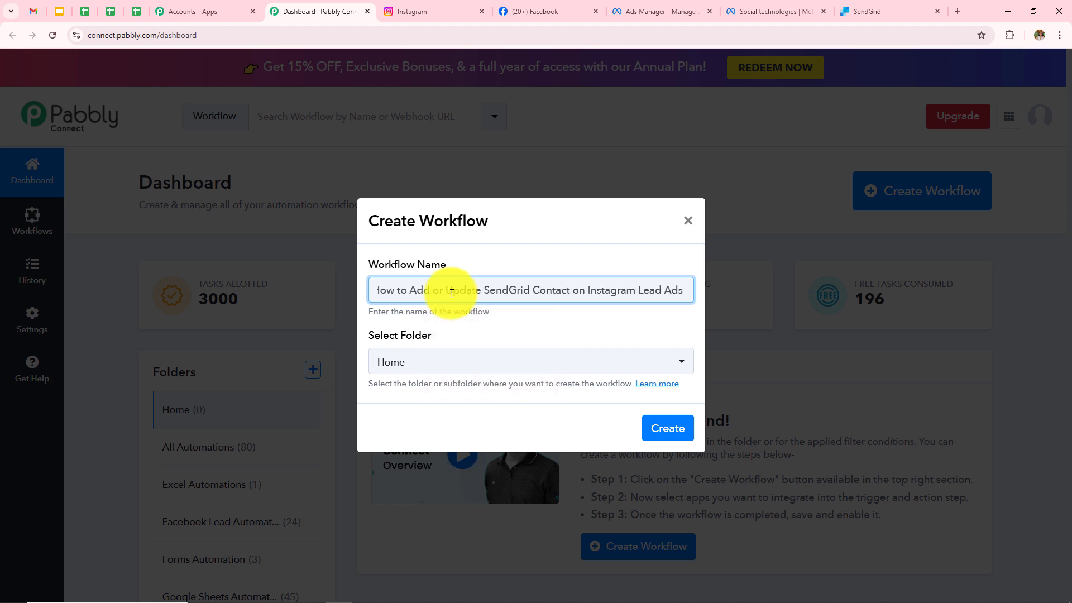
pyautogui.click(461, 364)
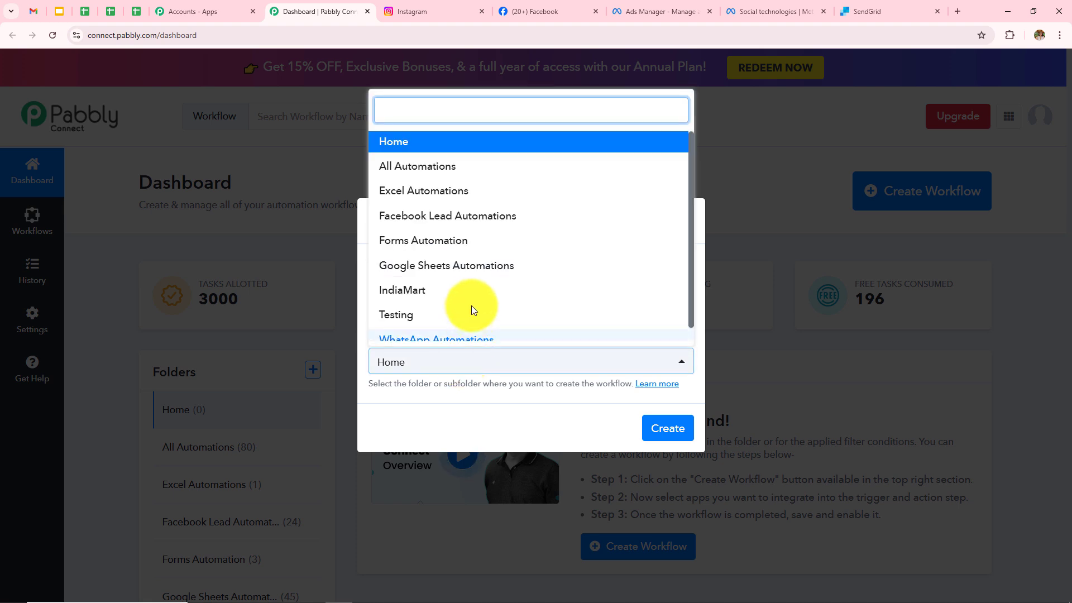
pyautogui.scroll(-1, 472, 306)
pyautogui.scroll(1, 471, 307)
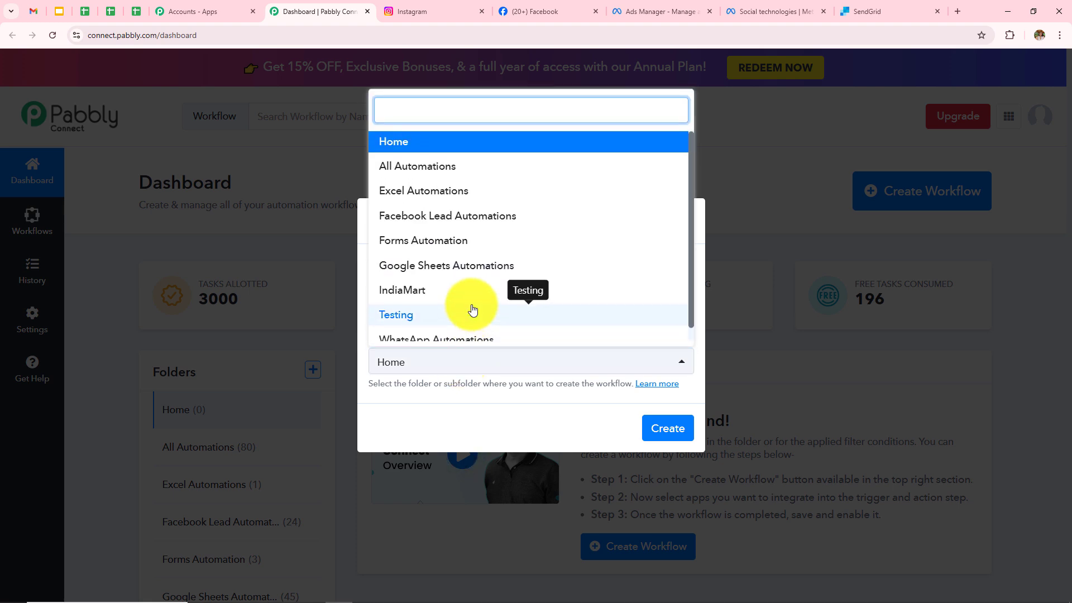
pyautogui.scroll(-1, 471, 307)
pyautogui.click(436, 160)
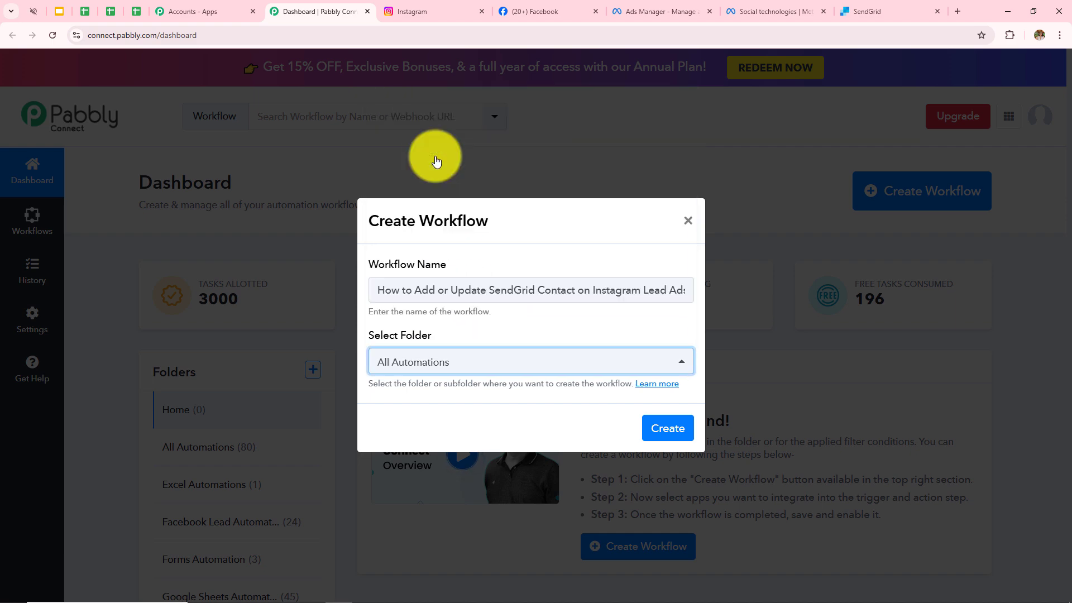
pyautogui.click(656, 433)
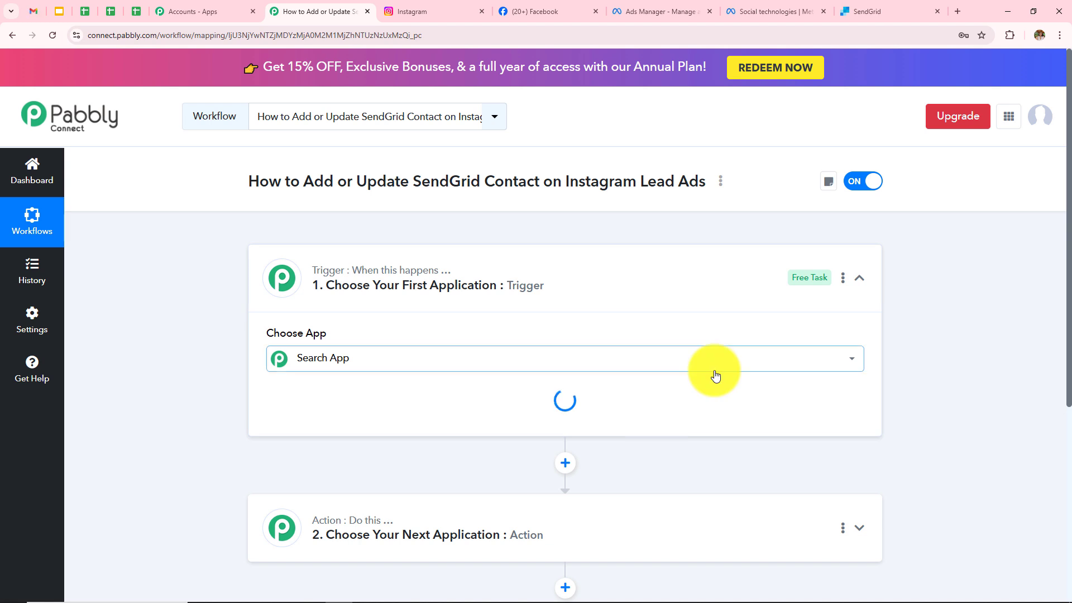
# Collapse the empty trigger step so both workflow steps are visible.
pyautogui.click(844, 279)
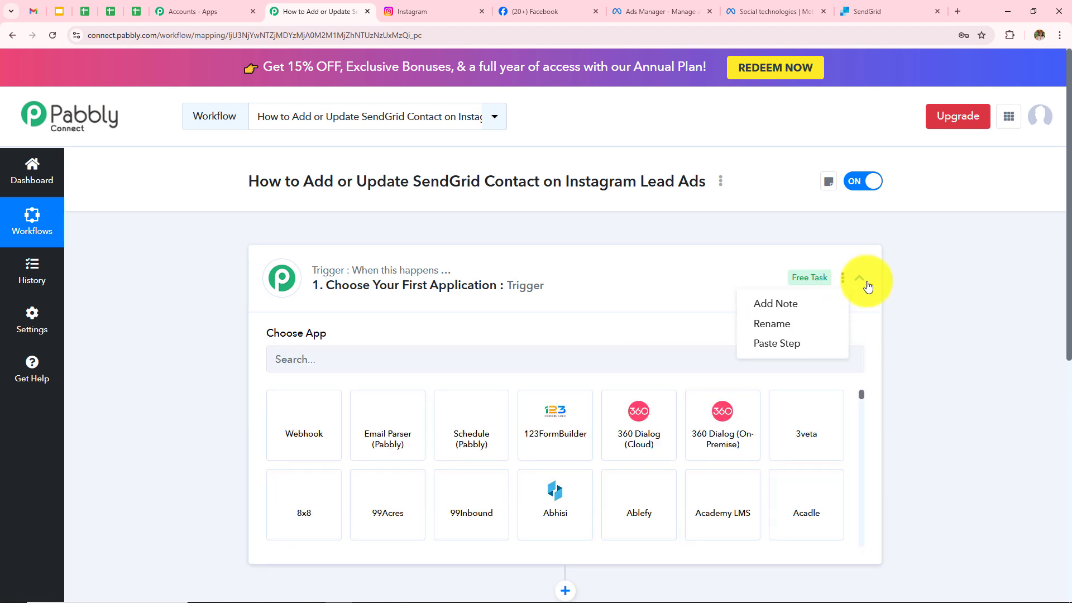
pyautogui.click(860, 279)
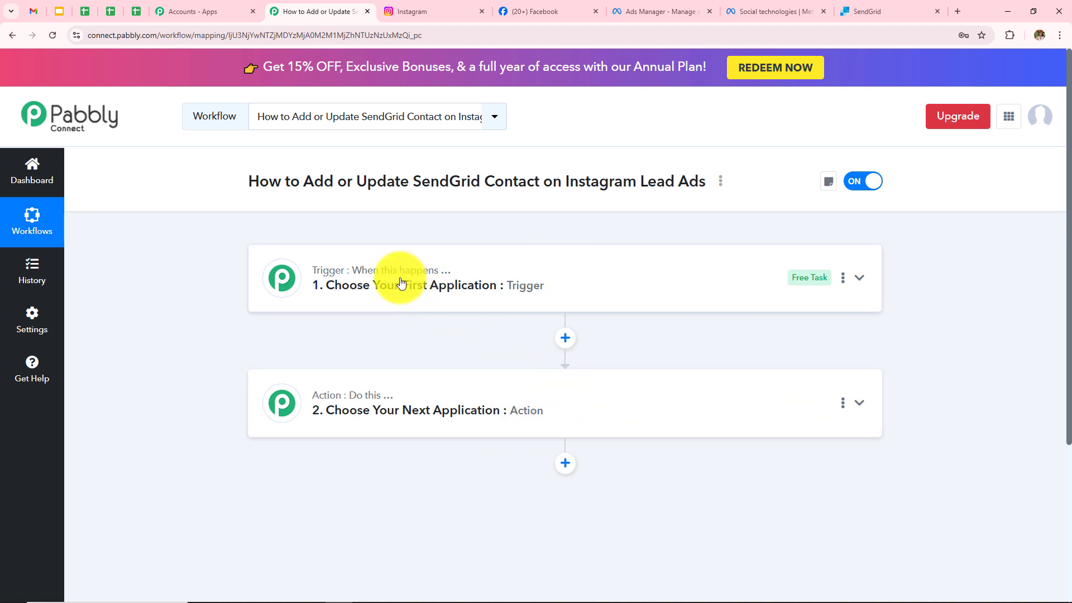
pyautogui.moveTo(383, 401)
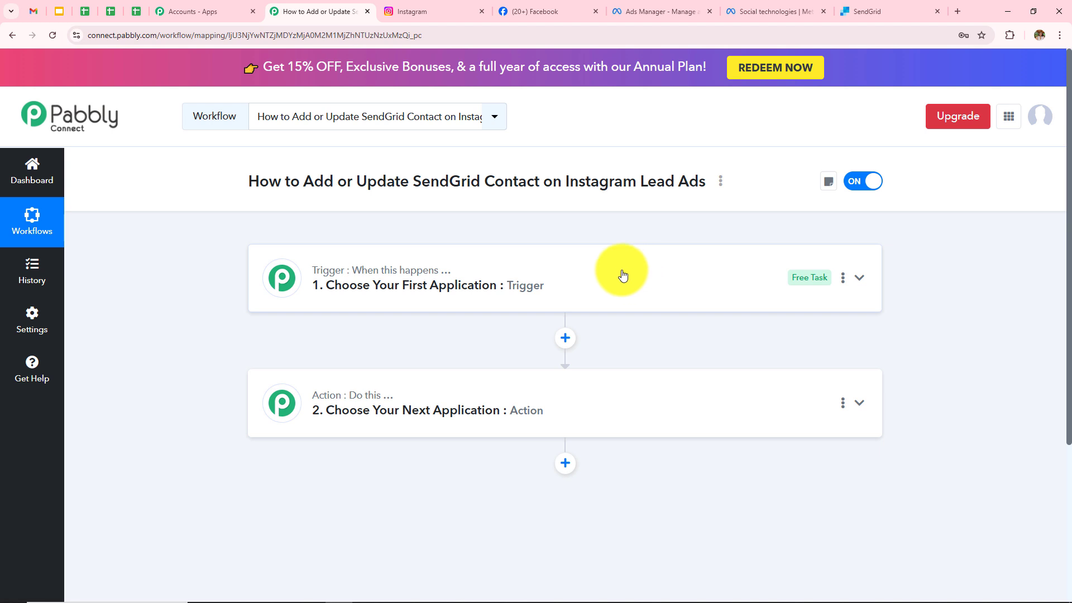
# Highlight the Instagram Lead Ads and SendGrid contact parts of the workflow title.
pyautogui.moveTo(562, 182); pyautogui.dragTo(710, 180)
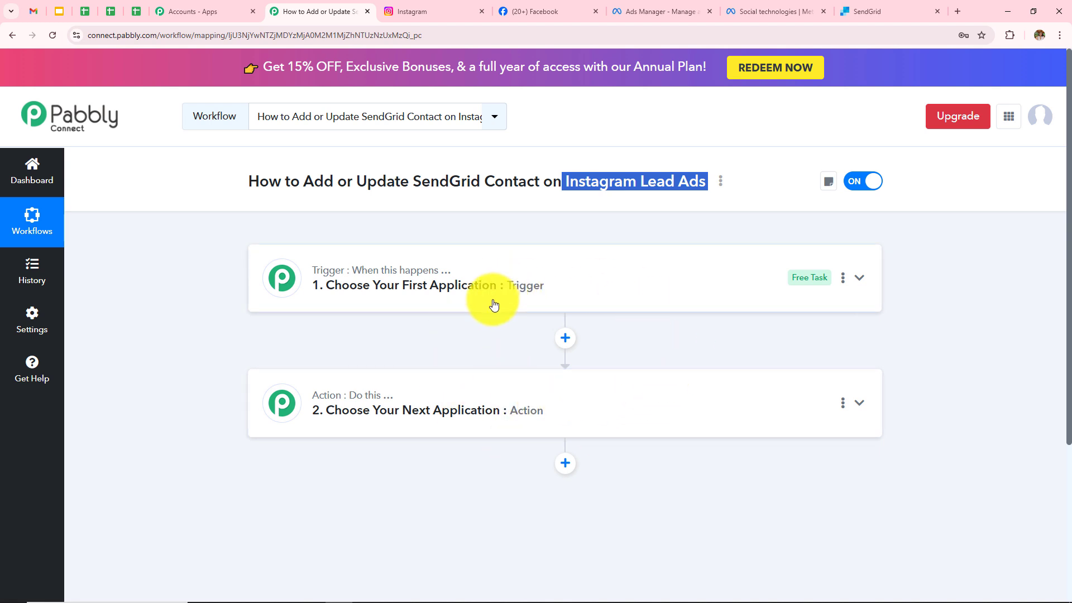
pyautogui.click(208, 320)
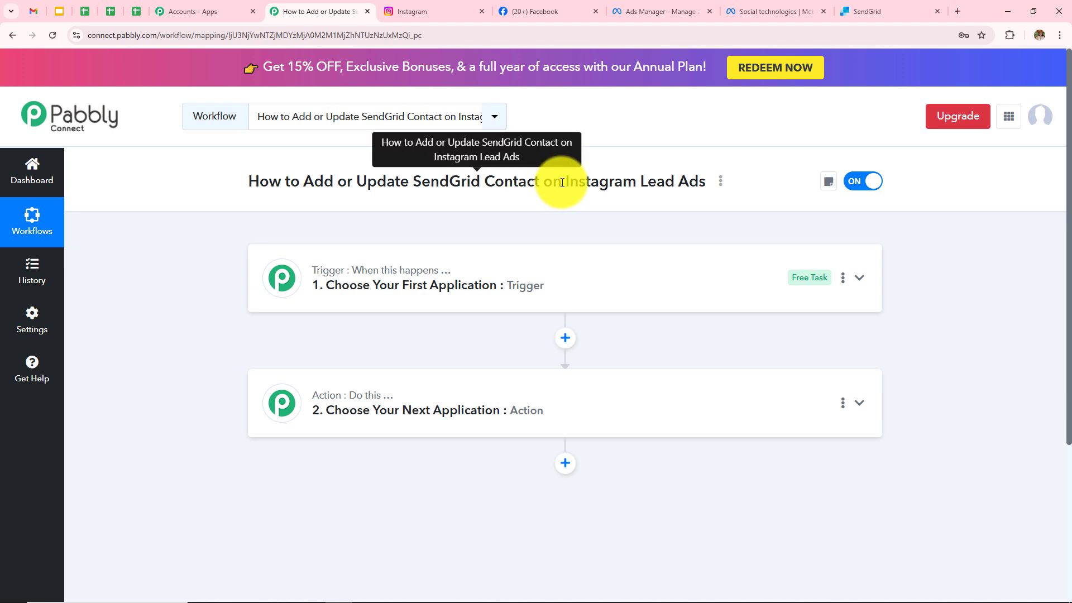
pyautogui.moveTo(561, 183); pyautogui.dragTo(724, 175)
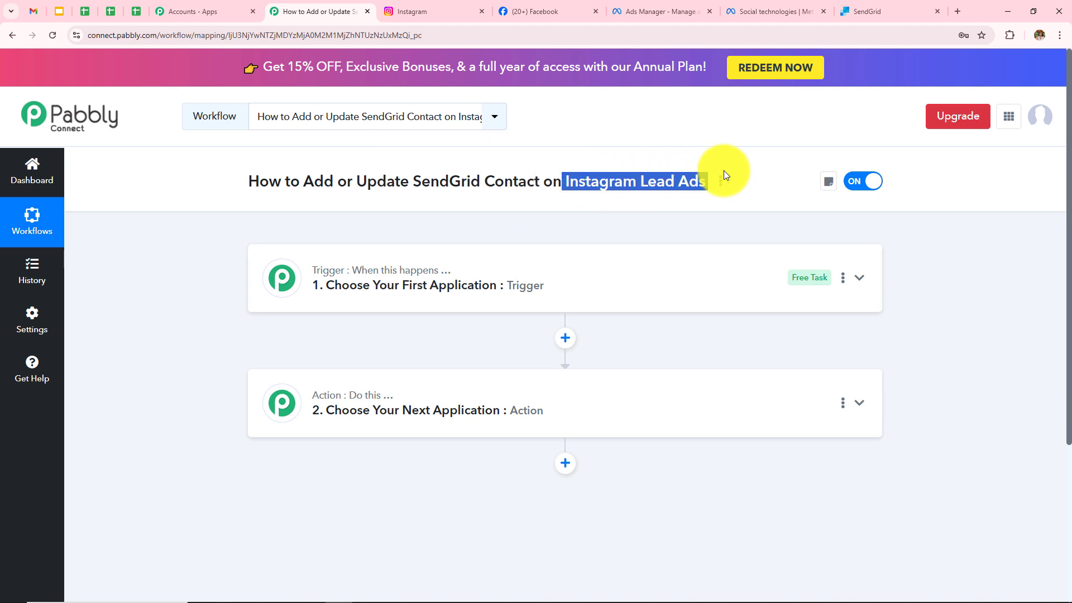
pyautogui.click(577, 235)
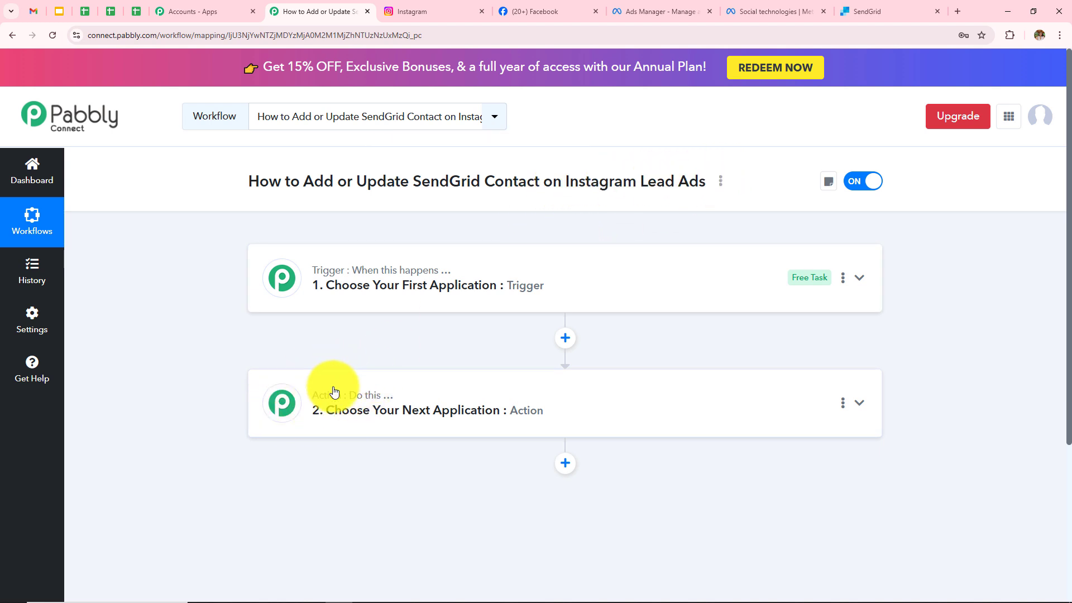
pyautogui.moveTo(304, 184); pyautogui.dragTo(561, 181)
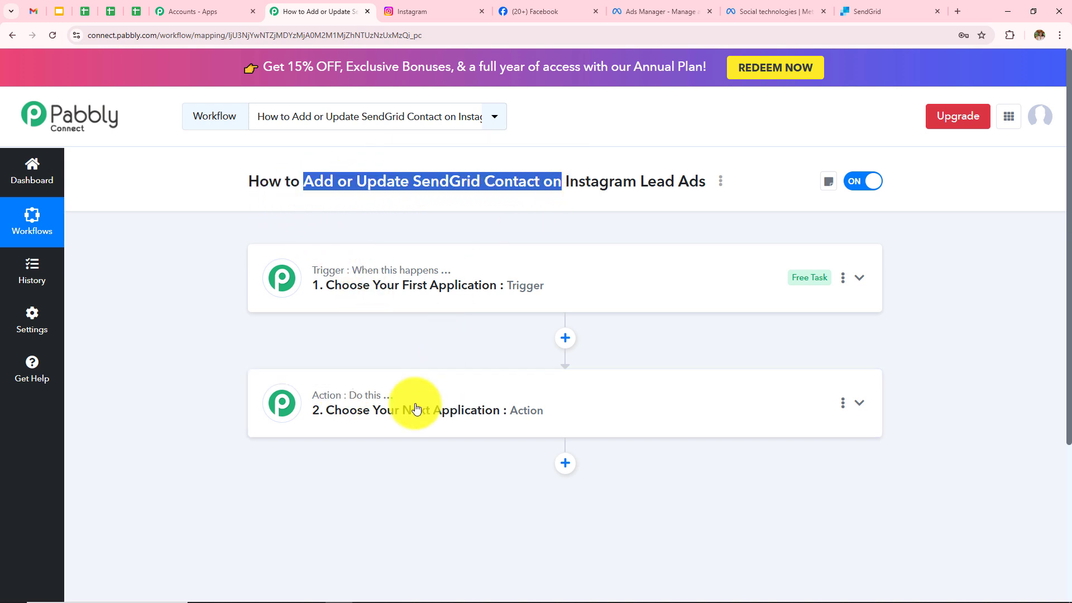
# Set the trigger app to Instagram Lead Ads with event New Lead (Instant) and begin connecting.
pyautogui.click(467, 276)
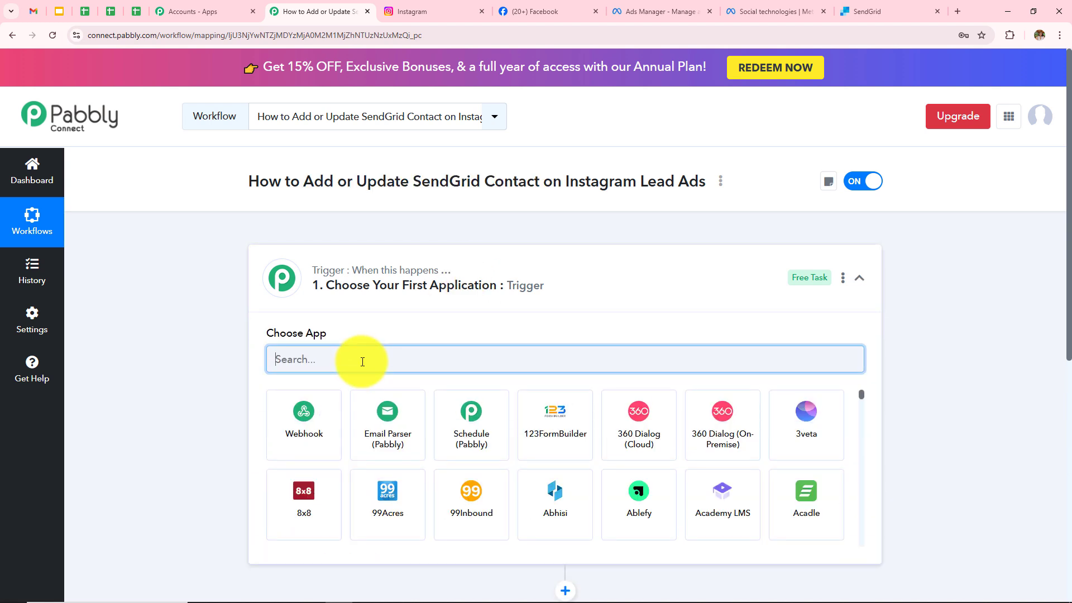
pyautogui.write('Instag')
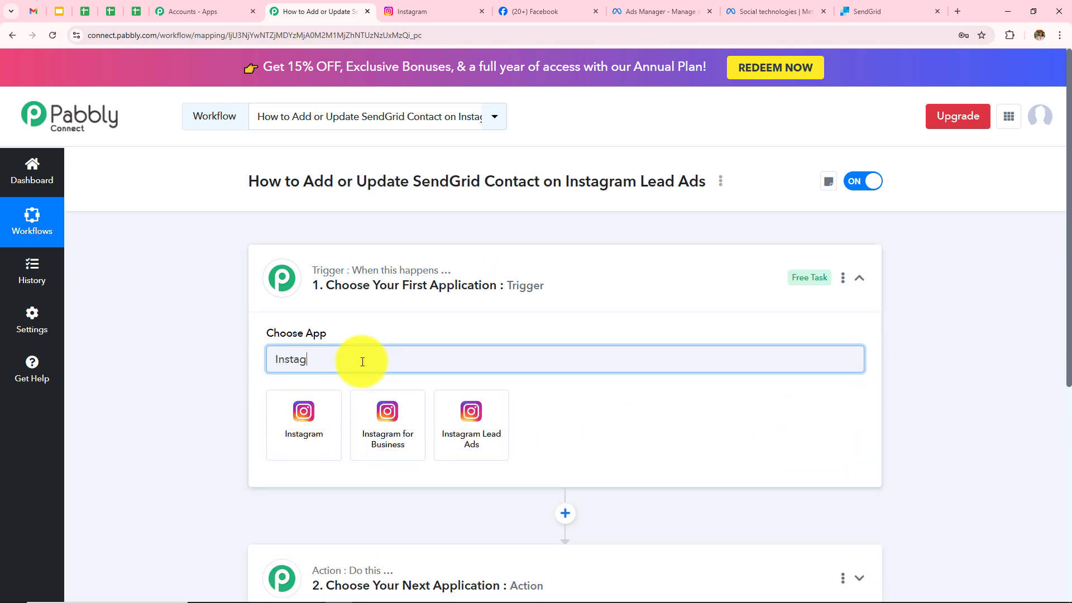
pyautogui.click(445, 407)
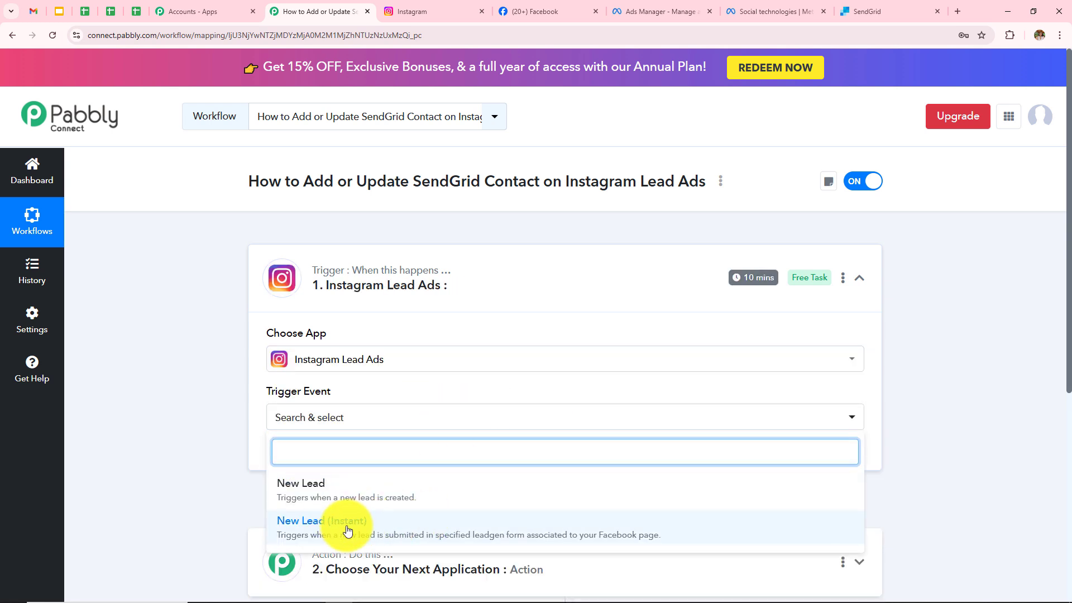
pyautogui.click(347, 529)
pyautogui.scroll(-2, 433, 343)
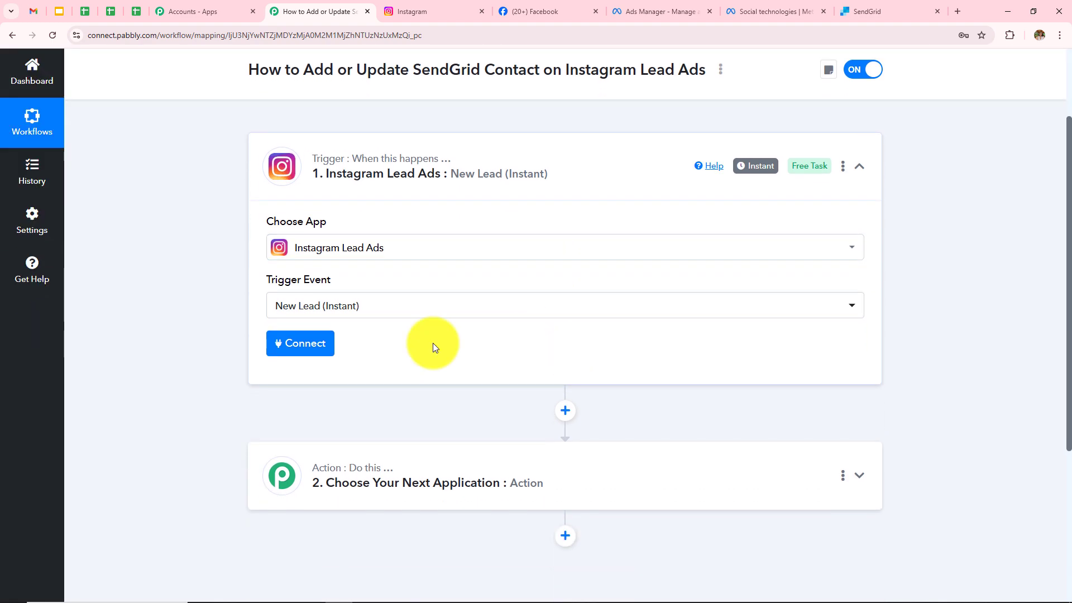
pyautogui.click(310, 344)
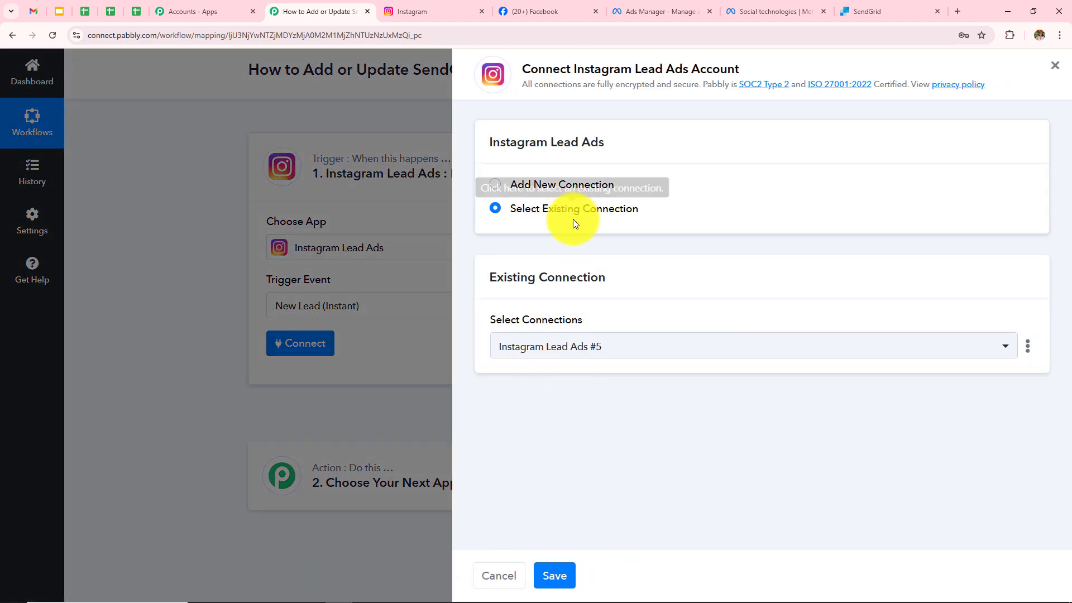
# Add a new Instagram Lead Ads connection, authorize it through Facebook, and dismiss the success message.
pyautogui.click(495, 186)
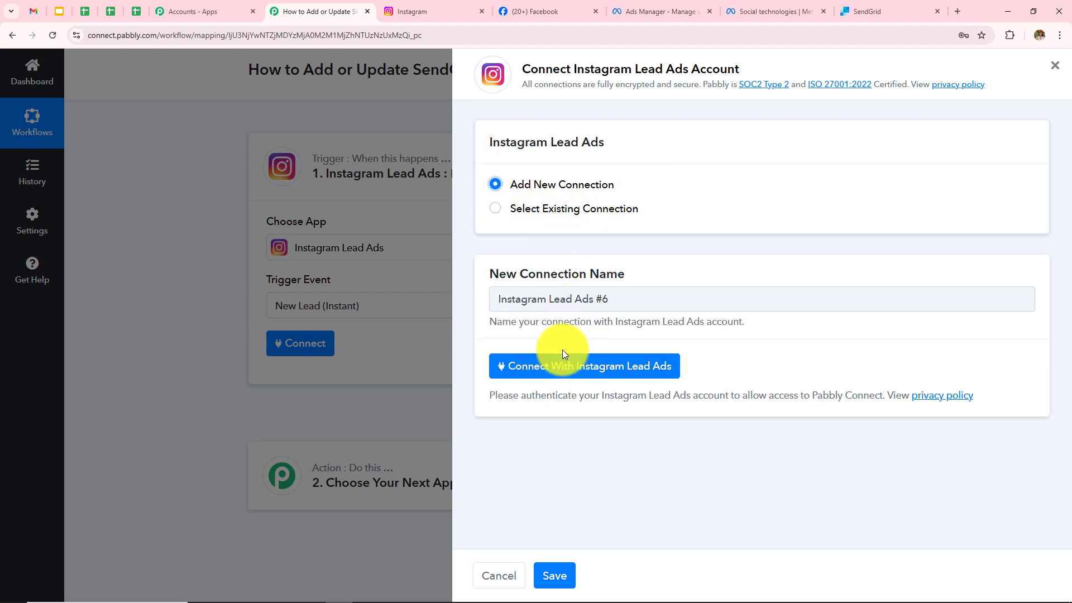
pyautogui.click(581, 377)
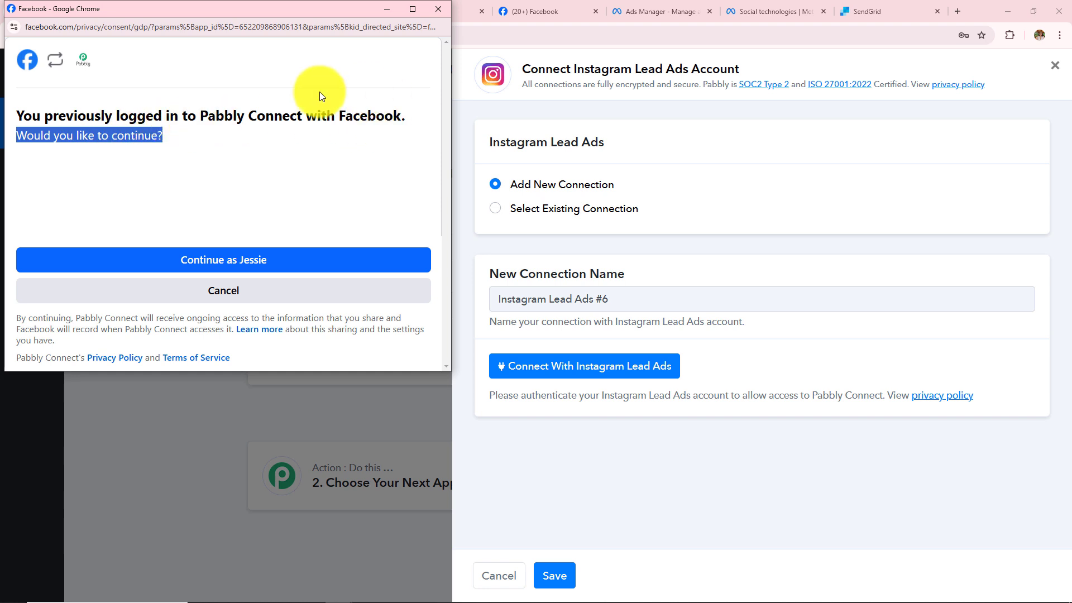
pyautogui.click(321, 179)
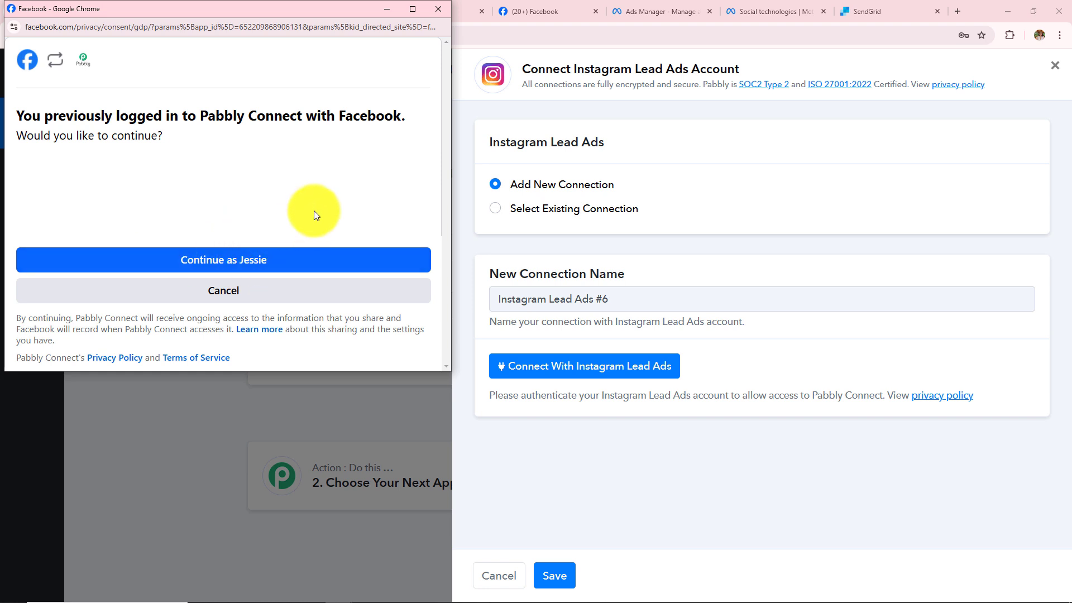
pyautogui.click(211, 272)
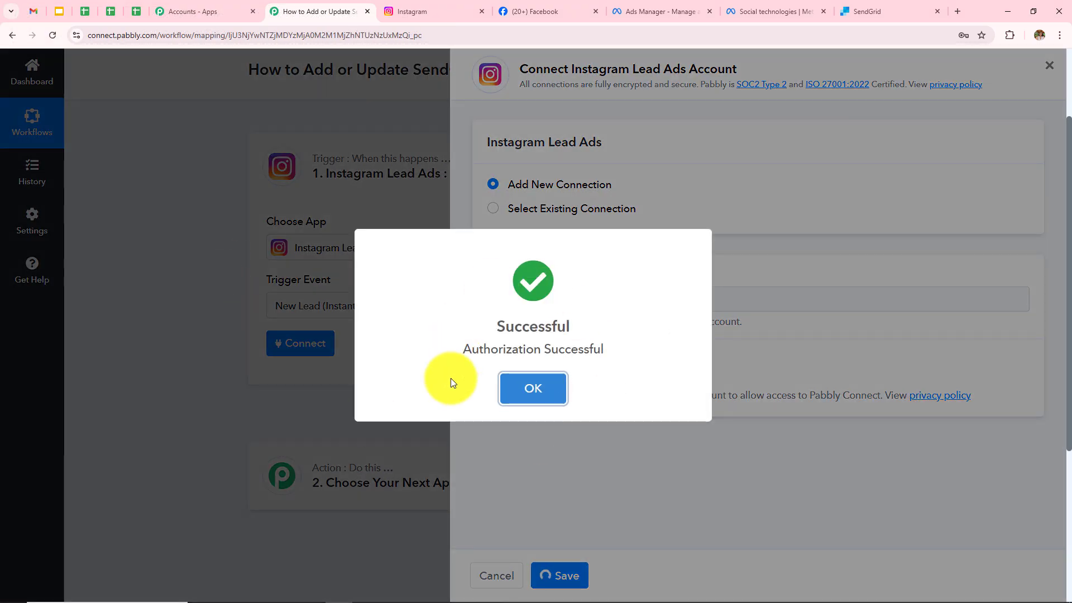
pyautogui.click(533, 388)
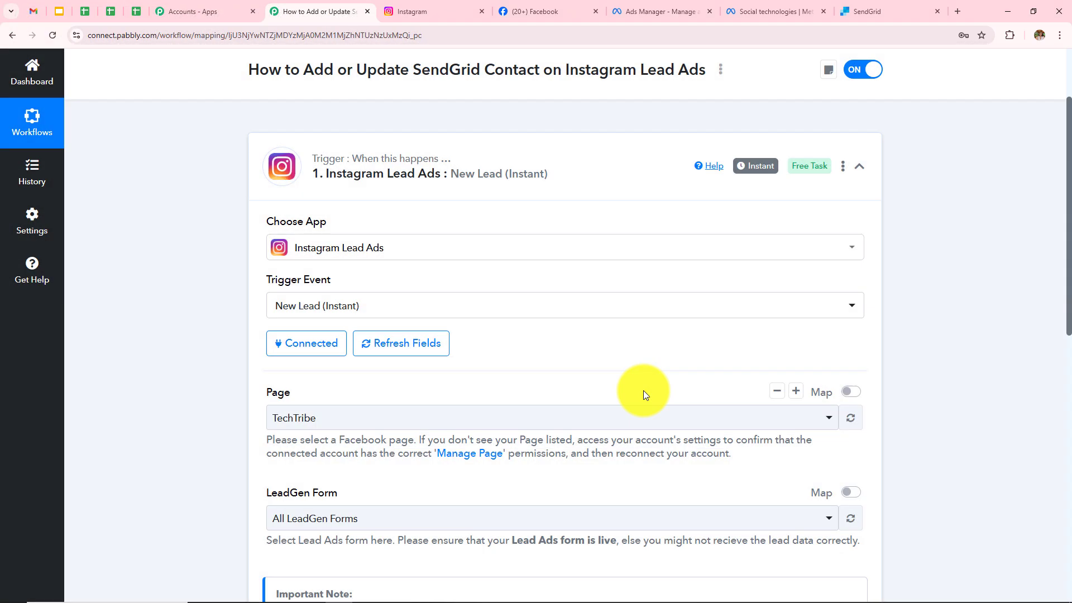
pyautogui.scroll(2, 644, 391)
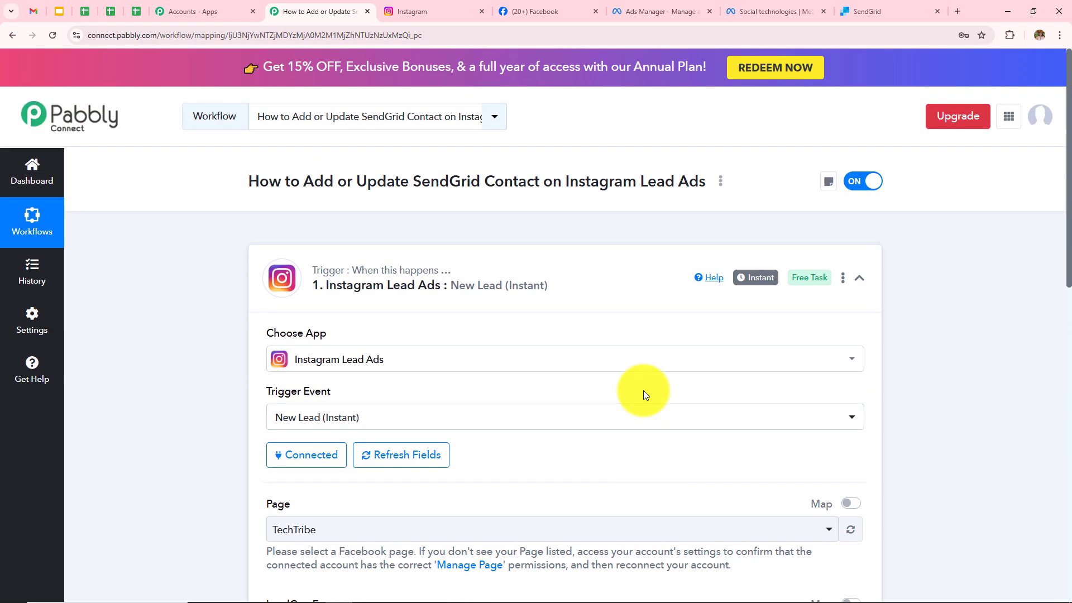
pyautogui.scroll(-3, 644, 390)
pyautogui.scroll(-2, 644, 395)
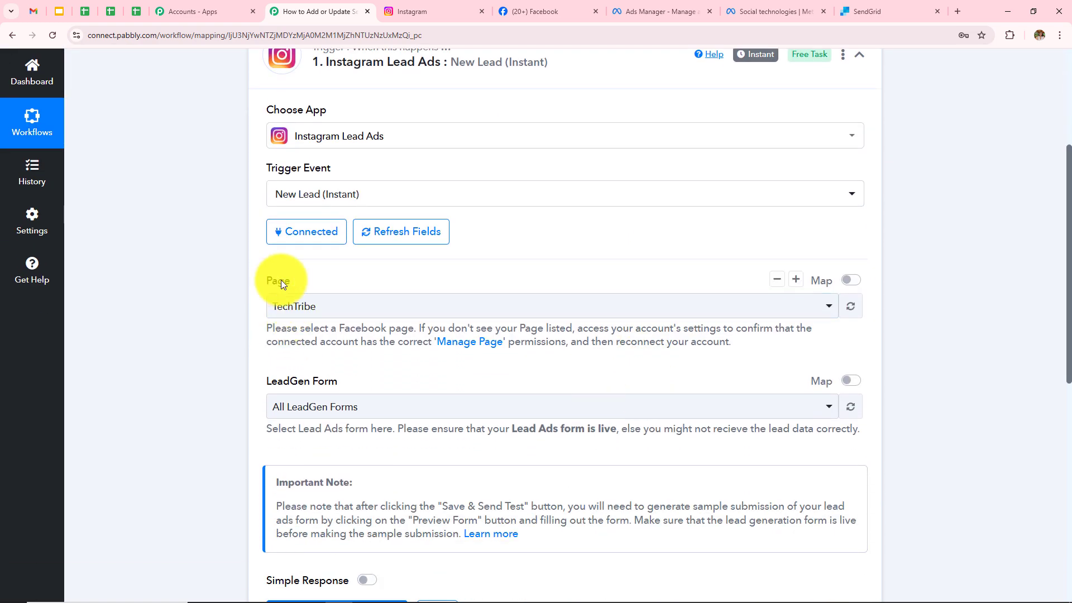
pyautogui.moveTo(263, 384); pyautogui.dragTo(435, 393)
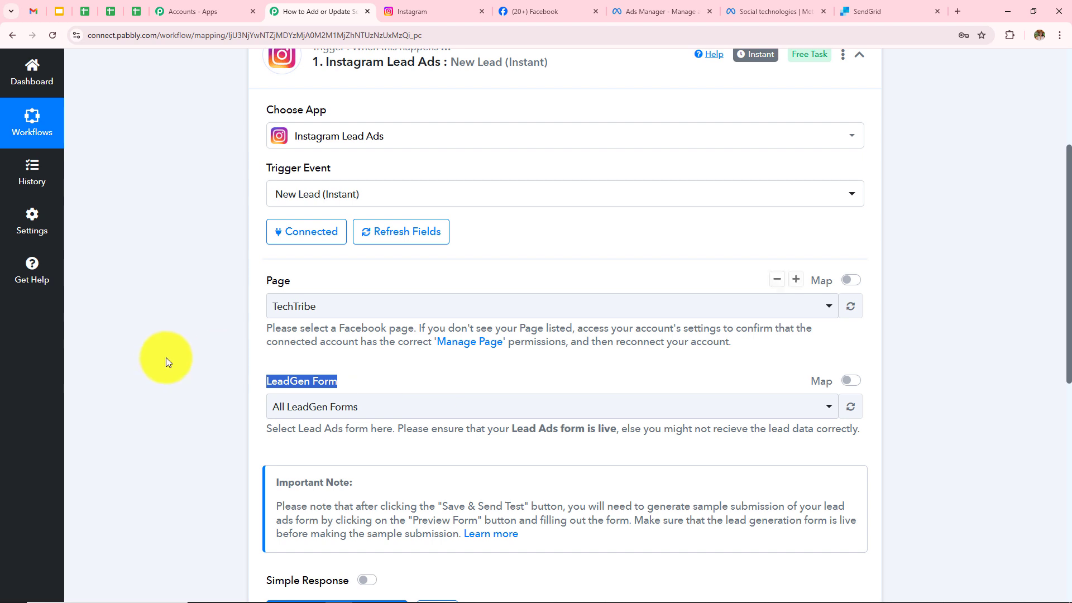
pyautogui.click(163, 356)
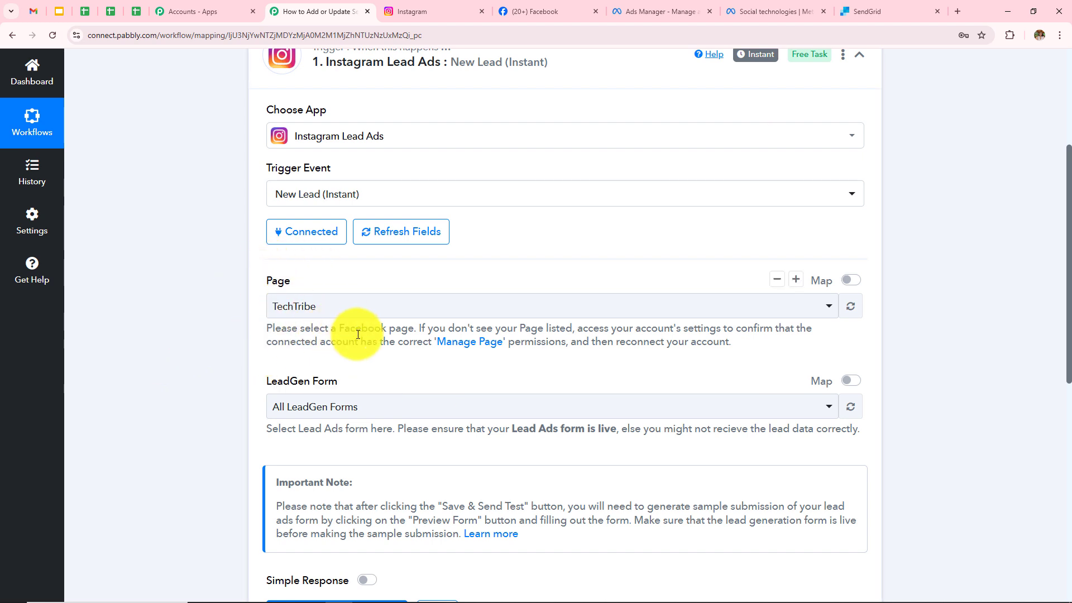
pyautogui.scroll(2, 357, 334)
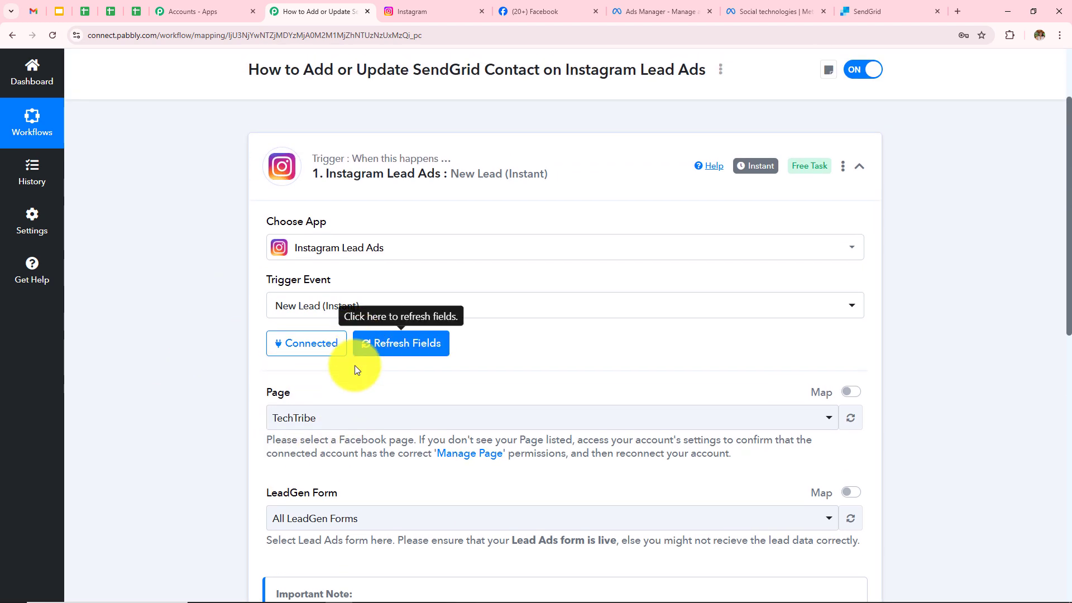
# Look over the TechTribe Facebook page, then move to the Instagram profile tab.
pyautogui.click(559, 11)
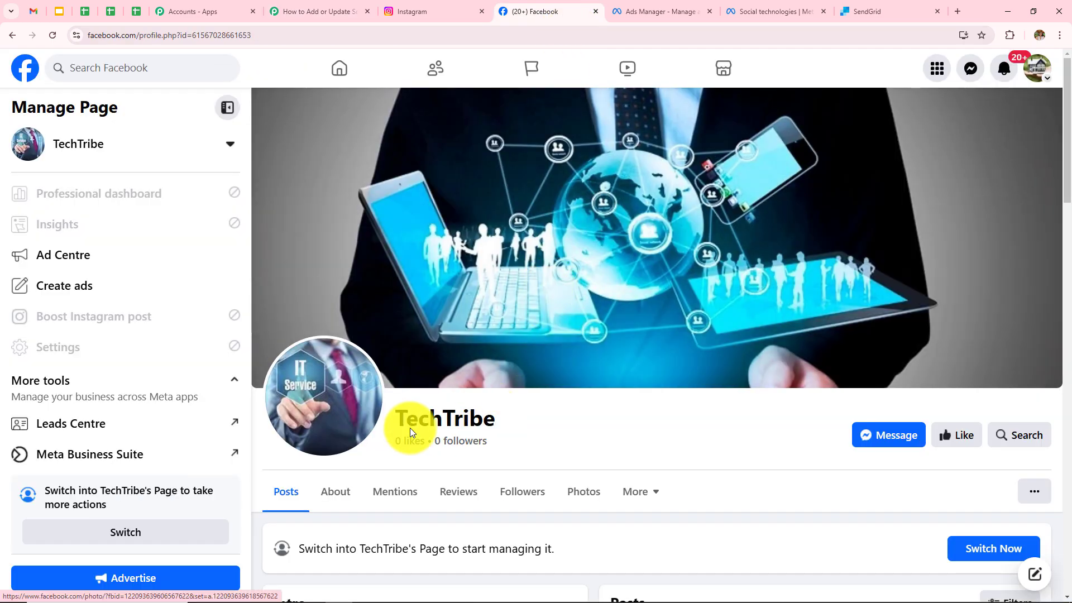
pyautogui.moveTo(392, 413); pyautogui.dragTo(531, 415)
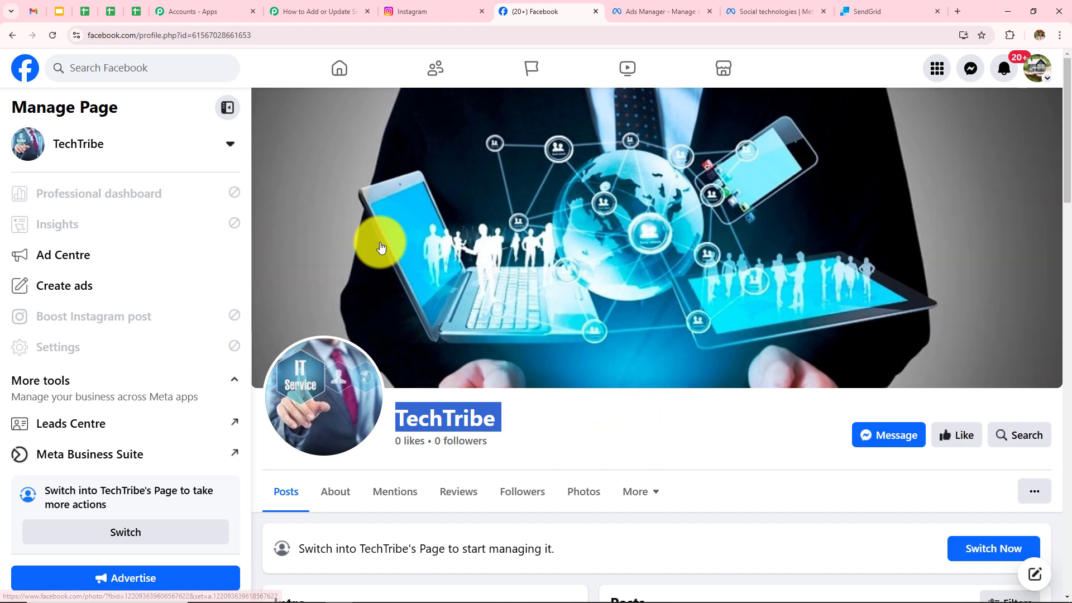
pyautogui.click(446, 10)
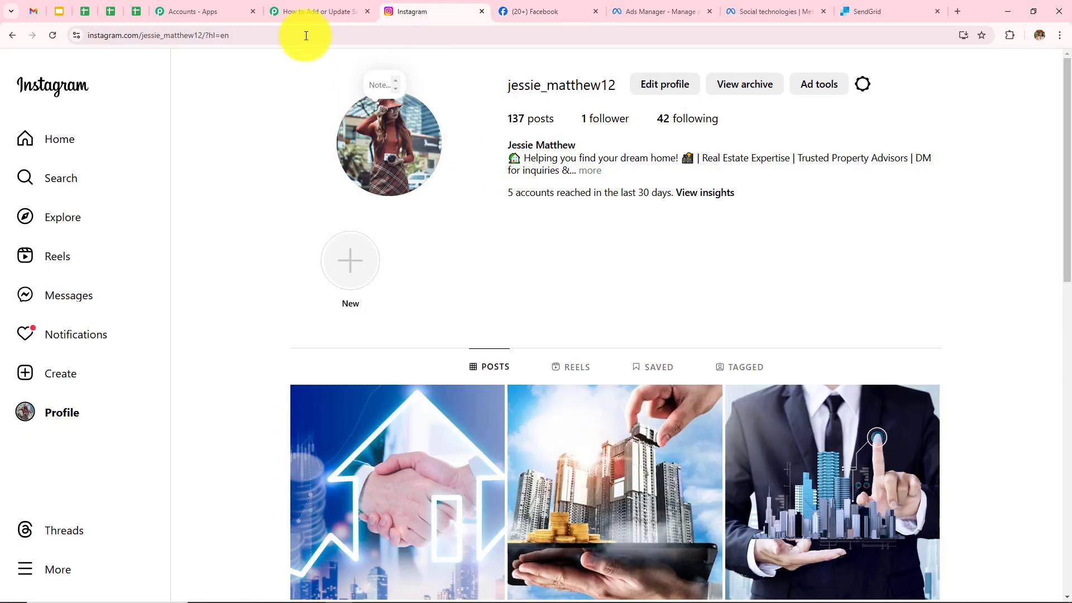
# Back in the workflow, keep TechTribe as the trigger Page and list the LeadGen Form options.
pyautogui.click(304, 12)
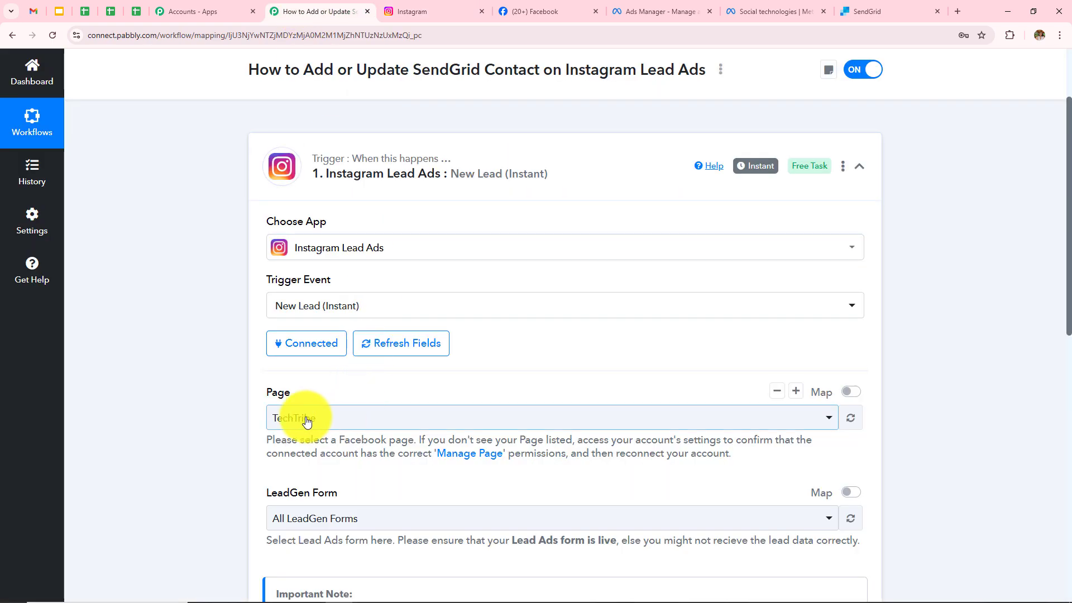
pyautogui.click(544, 418)
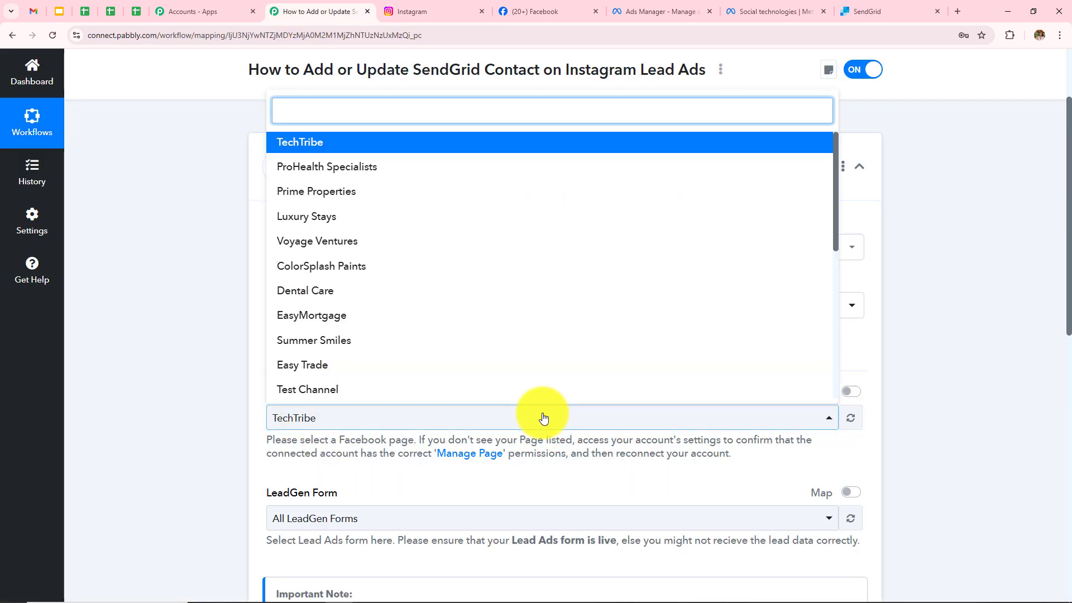
pyautogui.scroll(-5, 441, 343)
pyautogui.scroll(8, 446, 349)
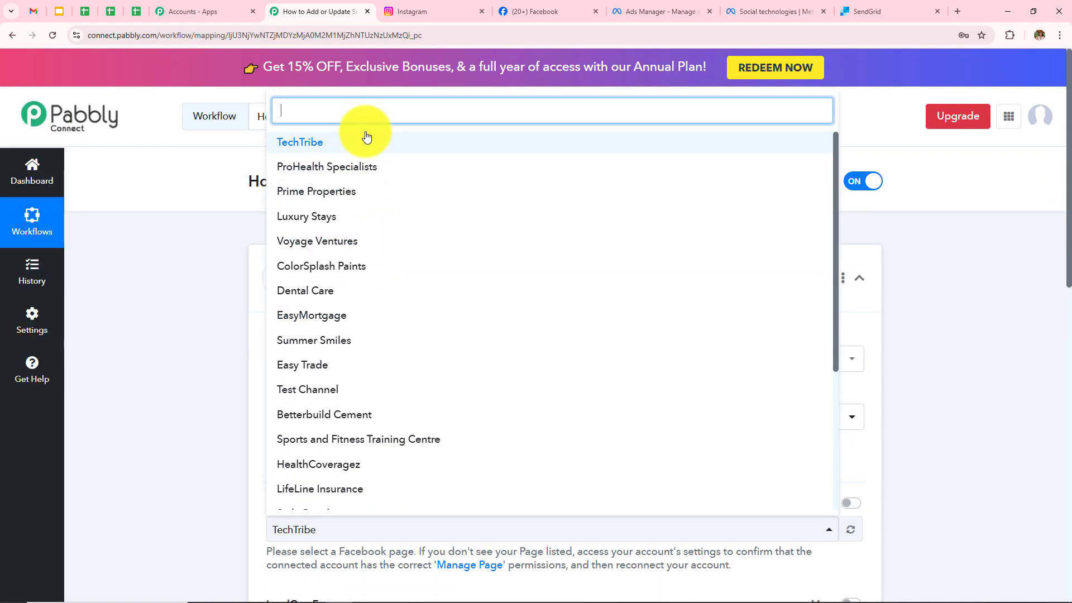
pyautogui.click(370, 146)
pyautogui.scroll(-2, 193, 385)
pyautogui.scroll(-4, 191, 380)
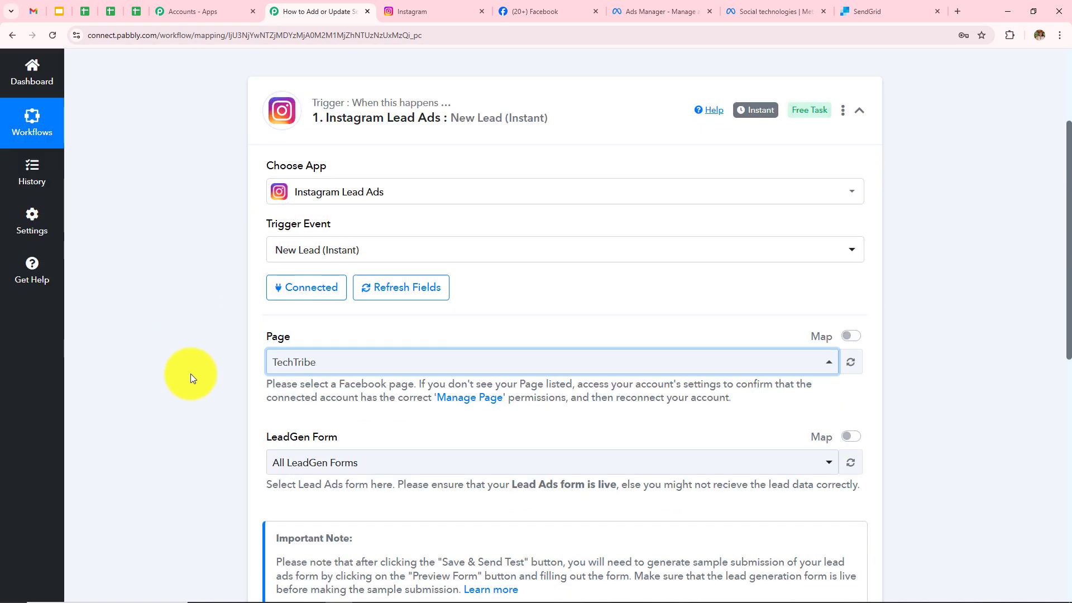
pyautogui.click(346, 302)
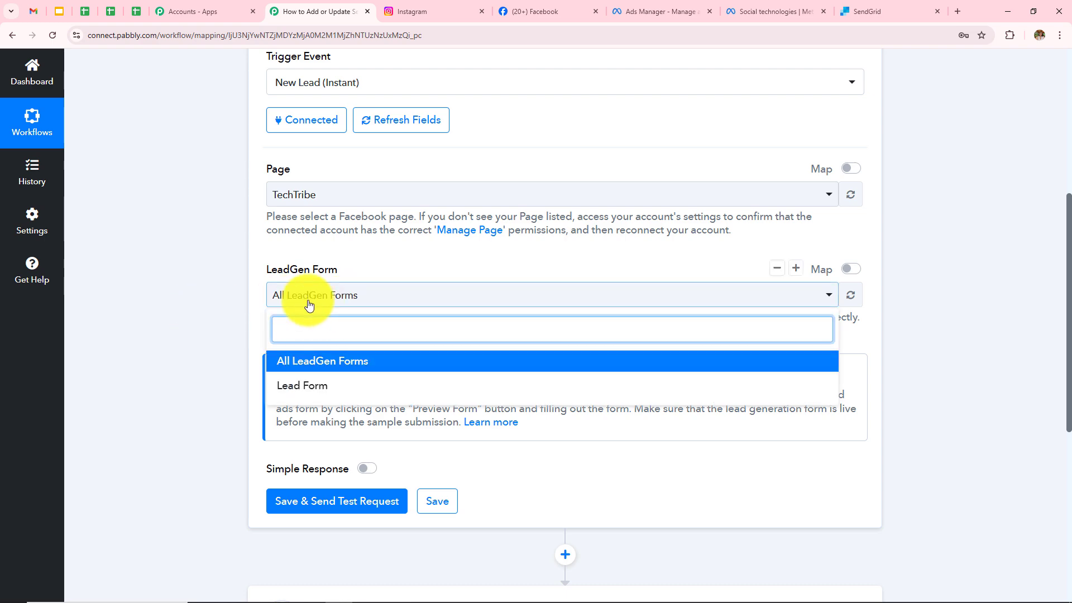
# Check the TechTribe campaign's ad sets in Ads Manager, then select Lead Form as the LeadGen Form.
pyautogui.click(643, 10)
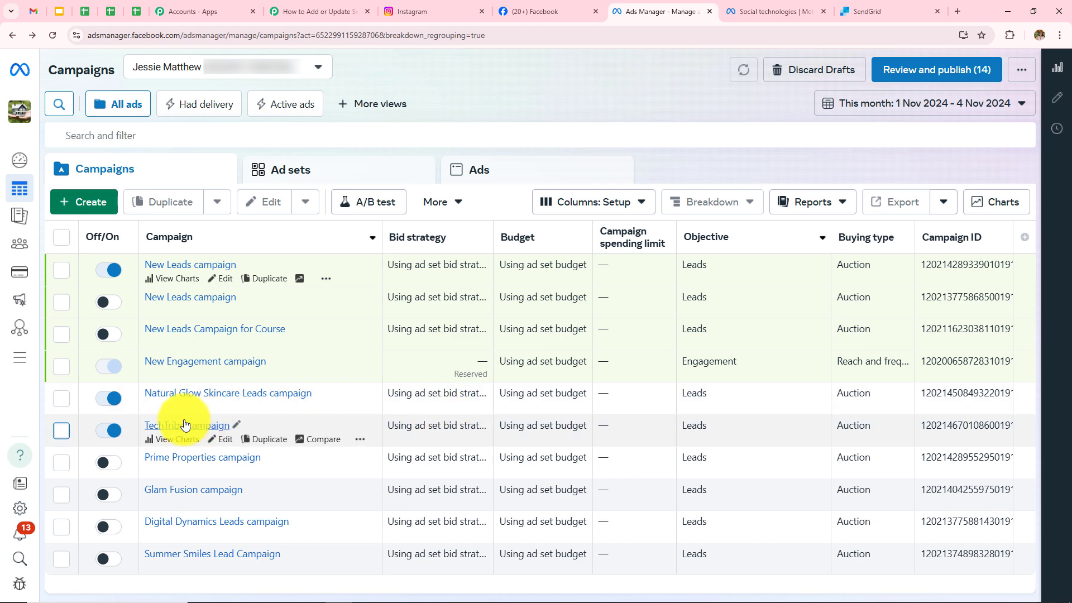
pyautogui.click(166, 426)
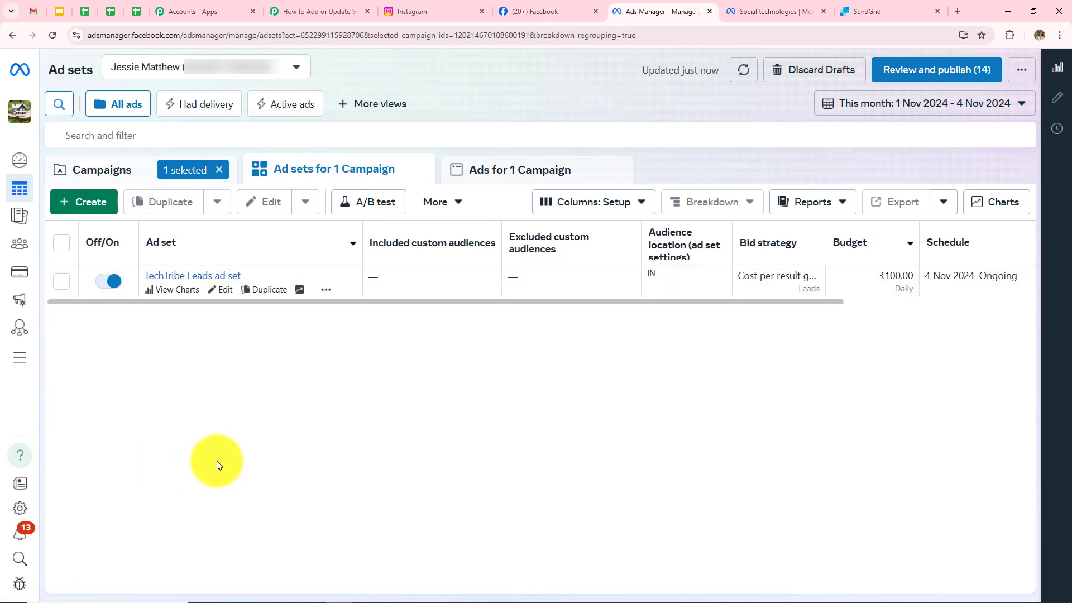
pyautogui.click(394, 6)
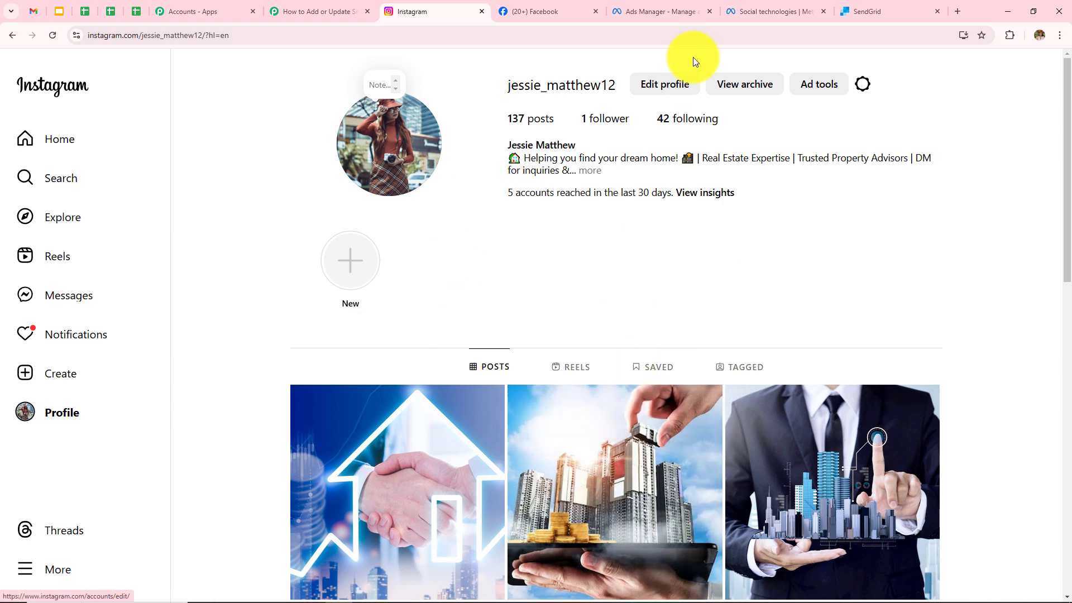
pyautogui.click(318, 11)
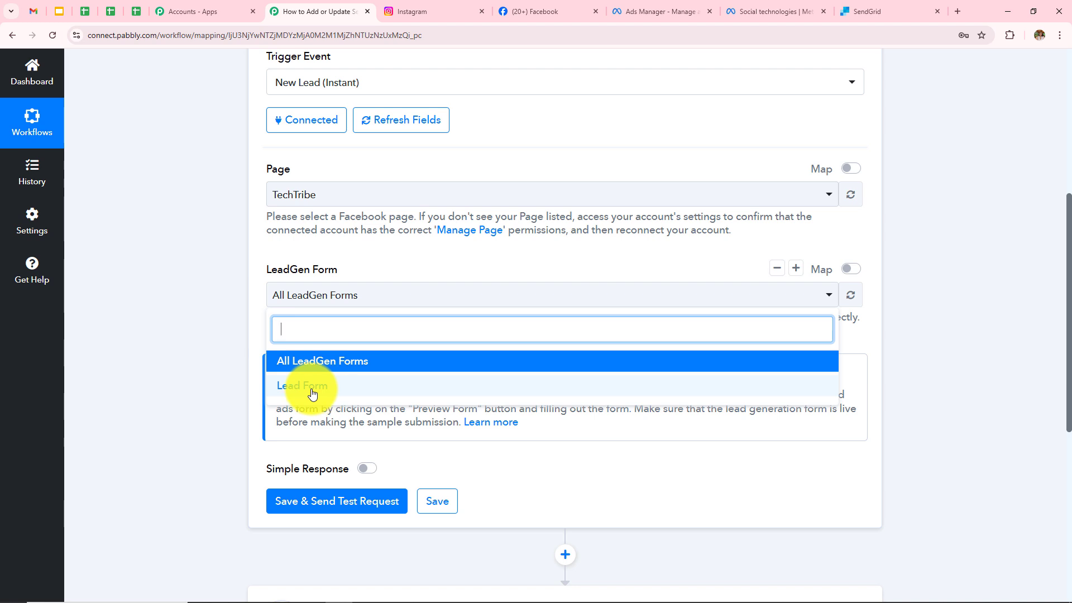
pyautogui.click(313, 393)
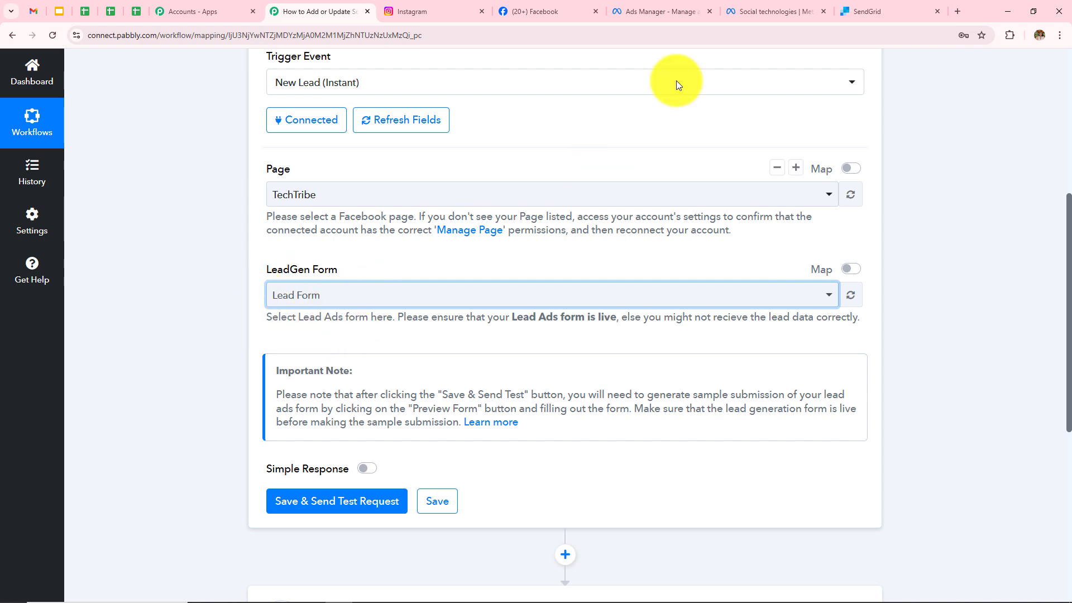
# Go from Meta for Developers' Developer Tools page to the Lead Ads Testing Tool.
pyautogui.click(777, 11)
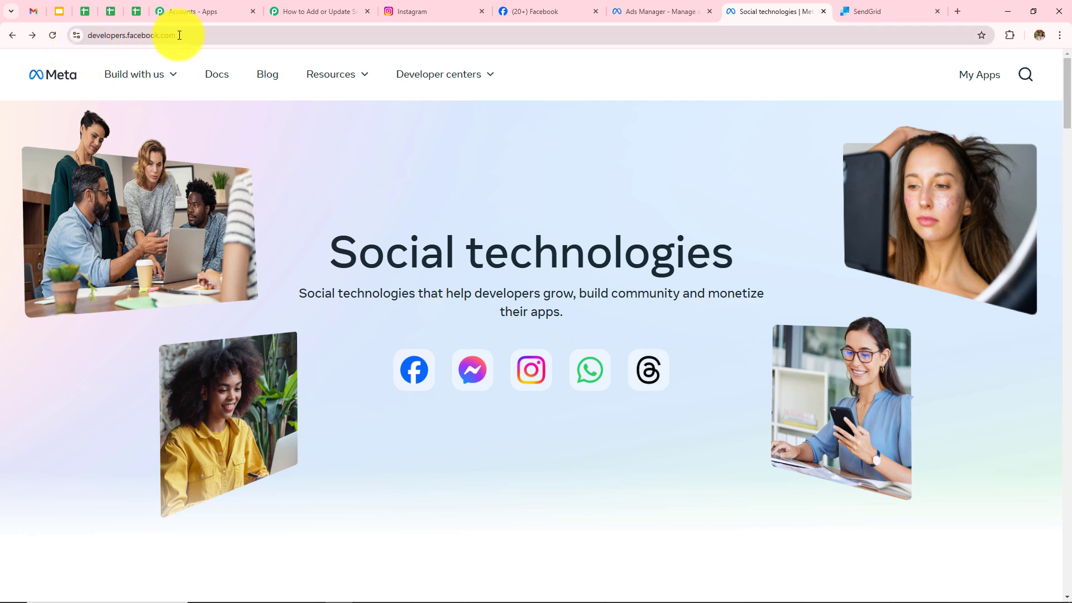
pyautogui.click(339, 76)
pyautogui.click(346, 78)
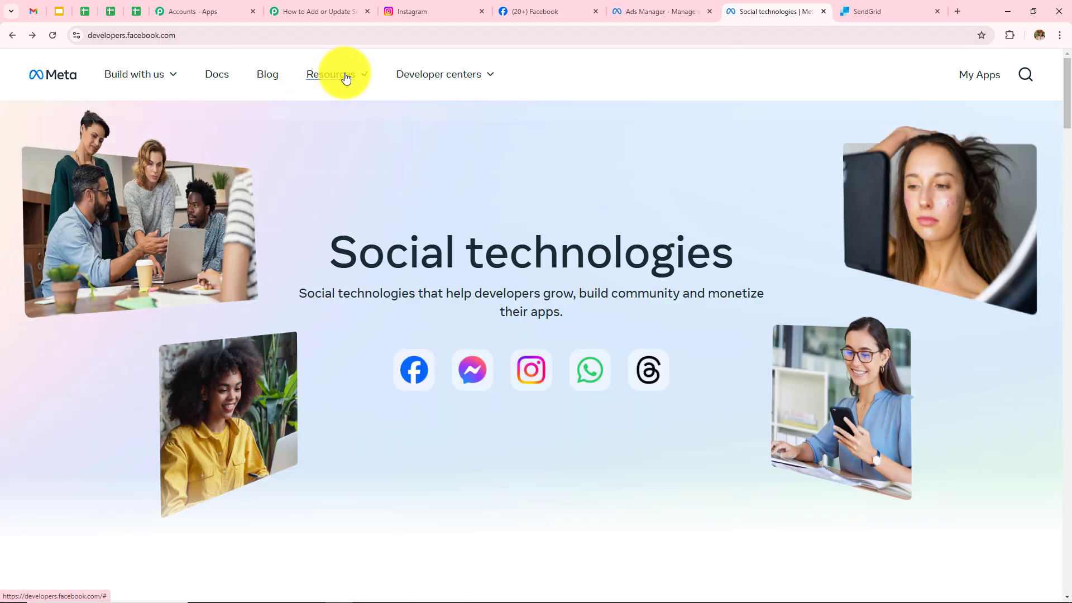
pyautogui.click(346, 78)
pyautogui.click(149, 175)
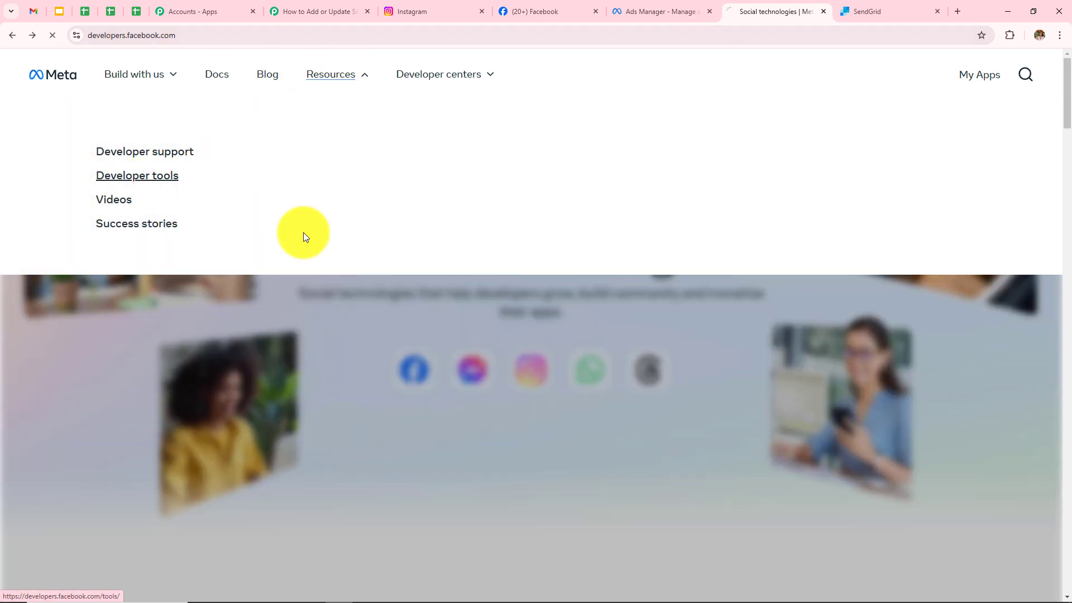
pyautogui.scroll(-5, 503, 399)
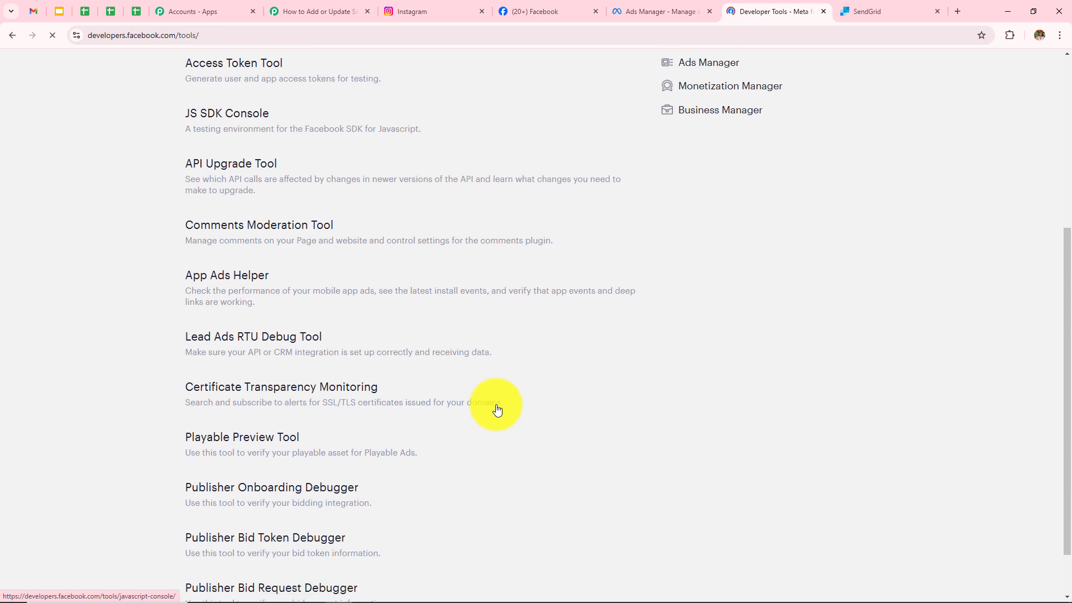
pyautogui.scroll(-1, 497, 410)
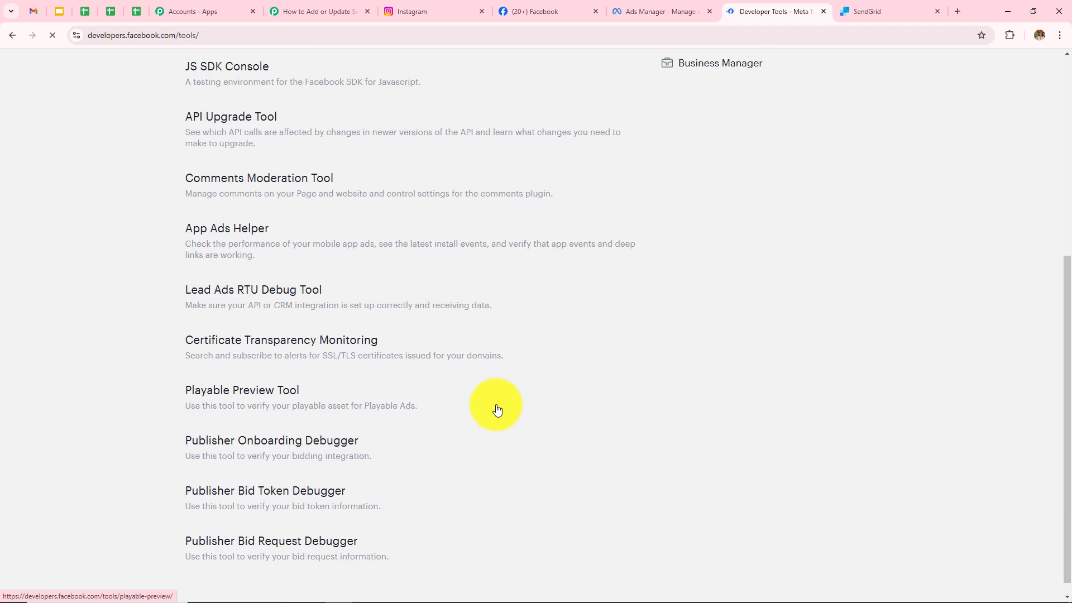
pyautogui.click(269, 290)
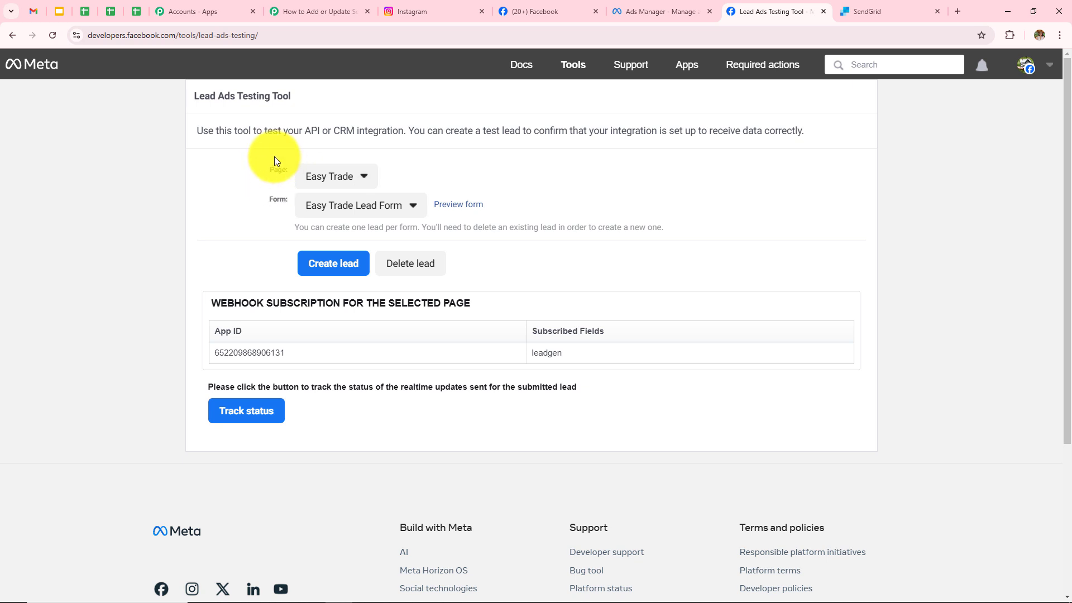
# Select the TechTribe page and check its Lead Form's first name, last name, email and phone fields.
pyautogui.click(332, 174)
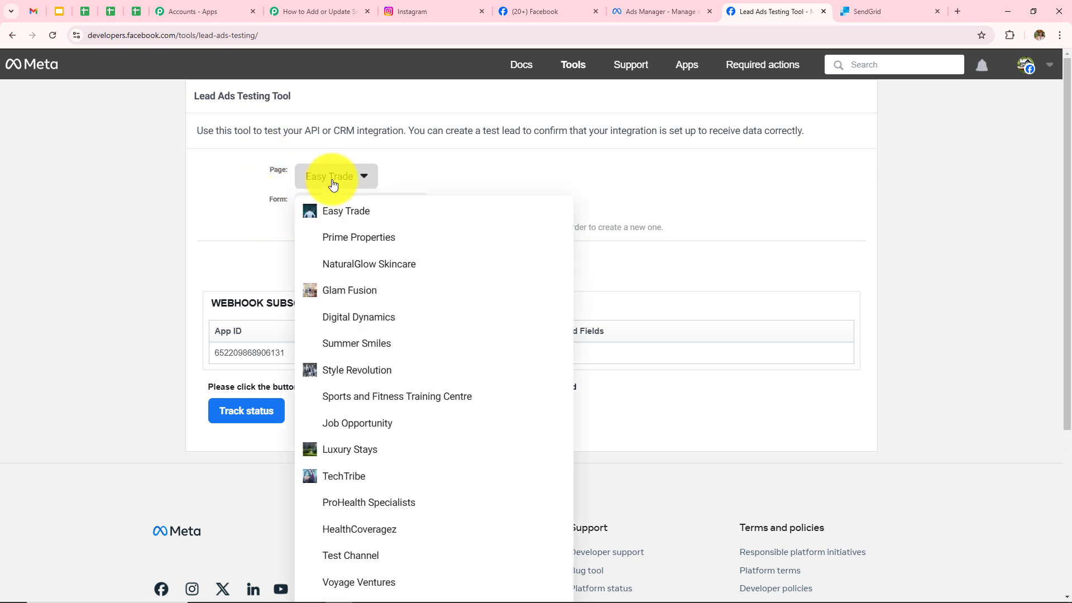
pyautogui.scroll(-2, 370, 362)
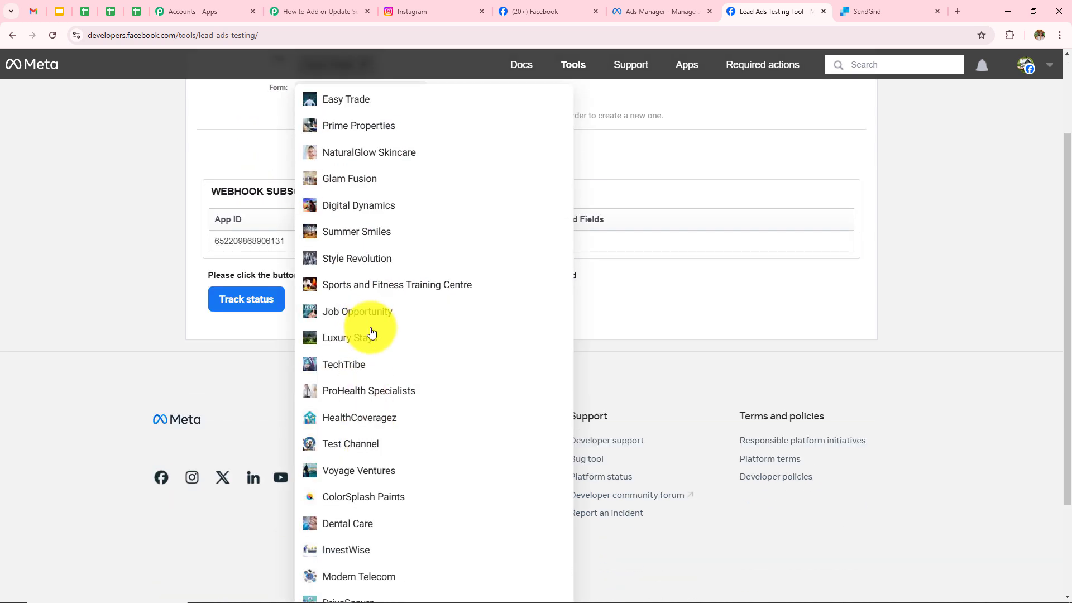
pyautogui.click(383, 365)
pyautogui.scroll(2, 313, 345)
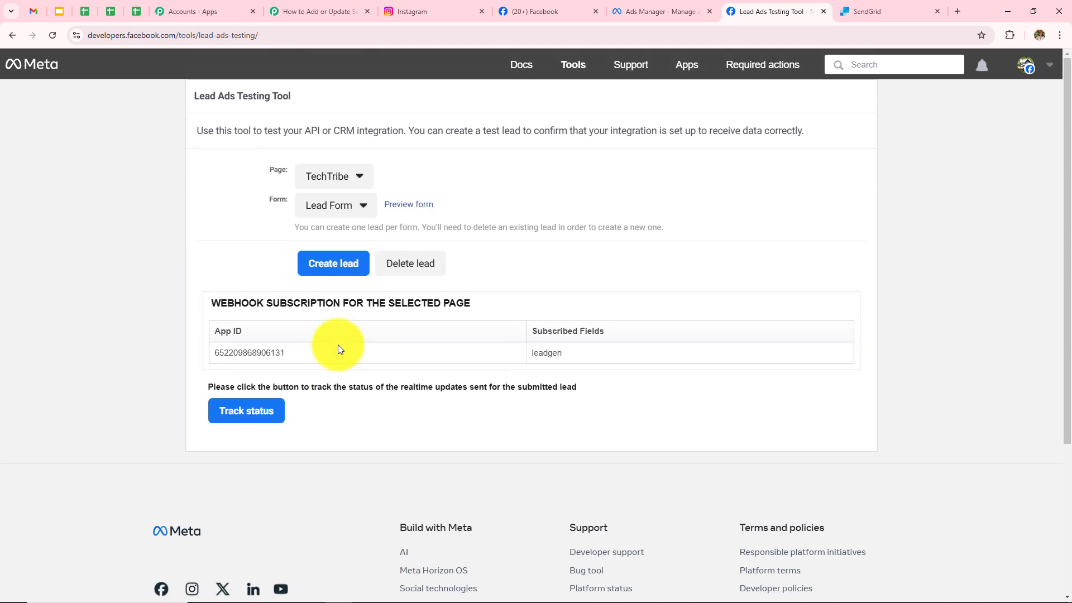
pyautogui.click(338, 205)
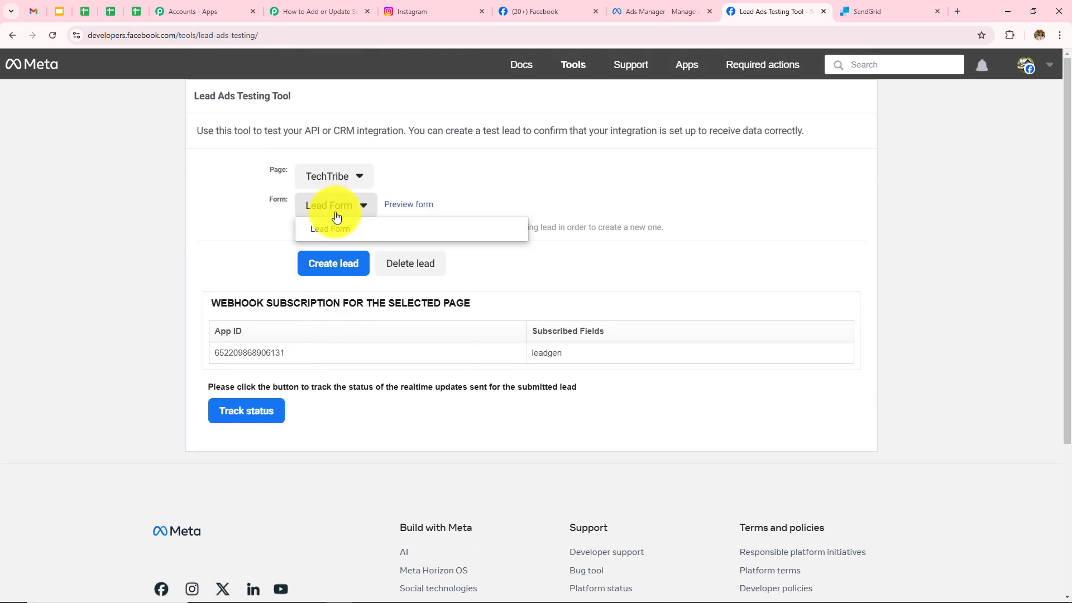
pyautogui.moveTo(337, 227)
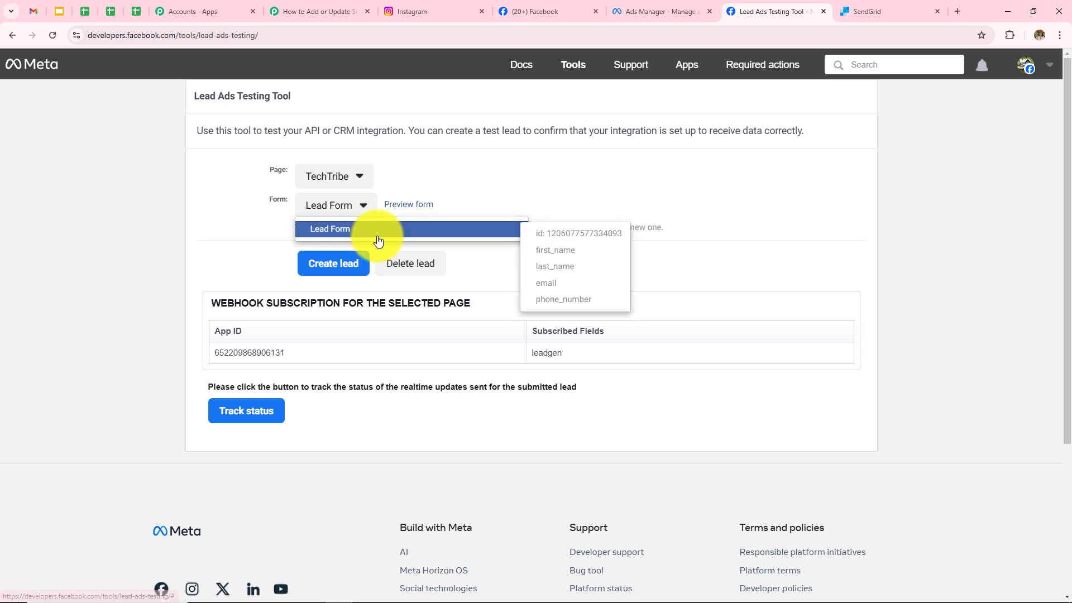
pyautogui.click(371, 206)
# In Pabbly Connect, note the hint about making a test submission, then return to the Lead Ads Testing Tool.
pyautogui.click(319, 10)
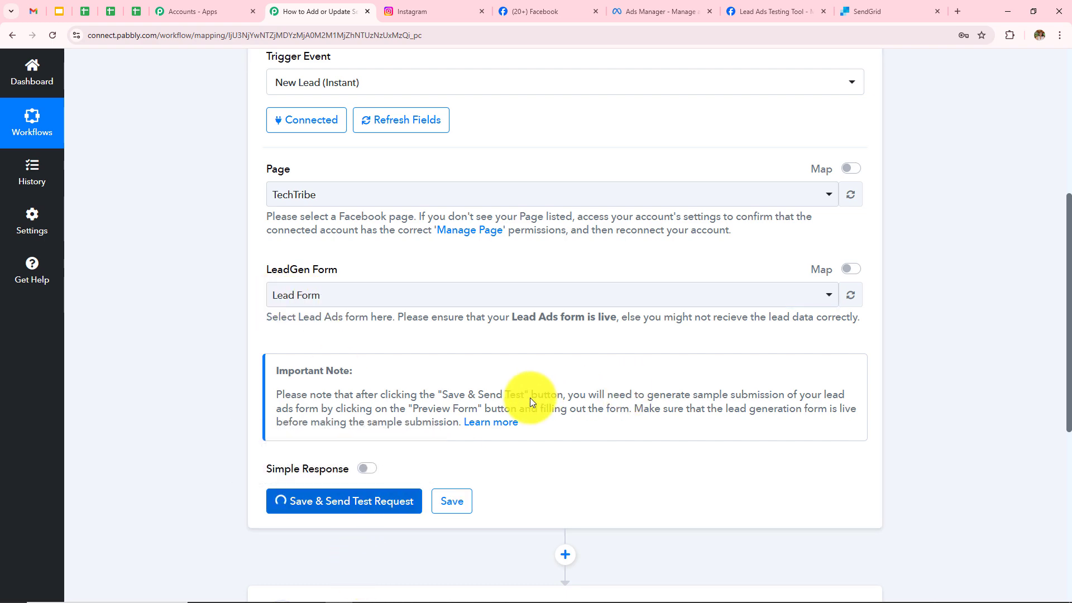
pyautogui.scroll(-5, 531, 398)
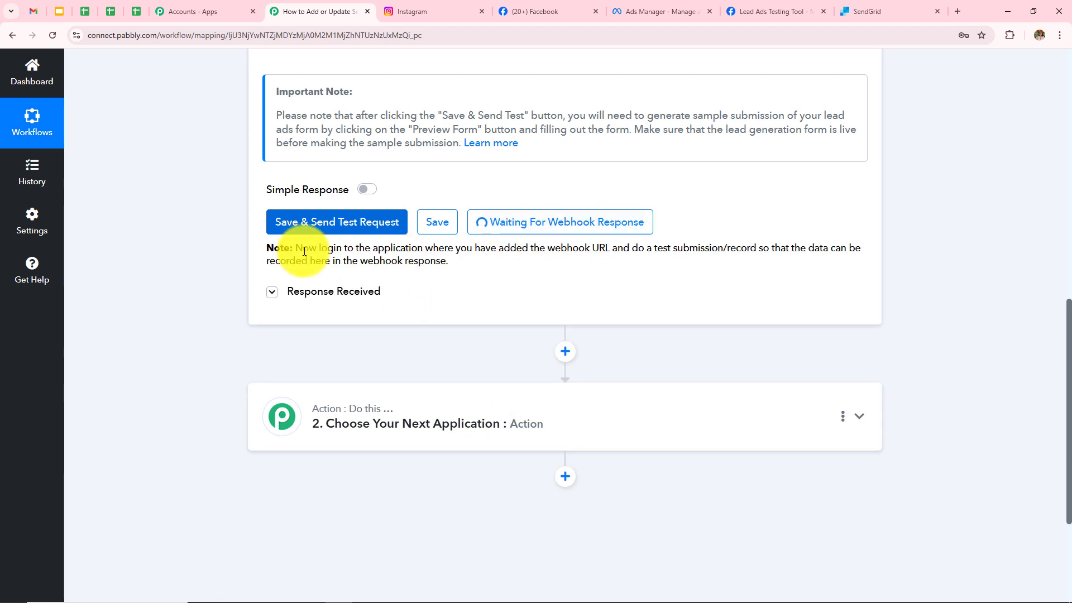
pyautogui.moveTo(297, 247); pyautogui.dragTo(476, 267)
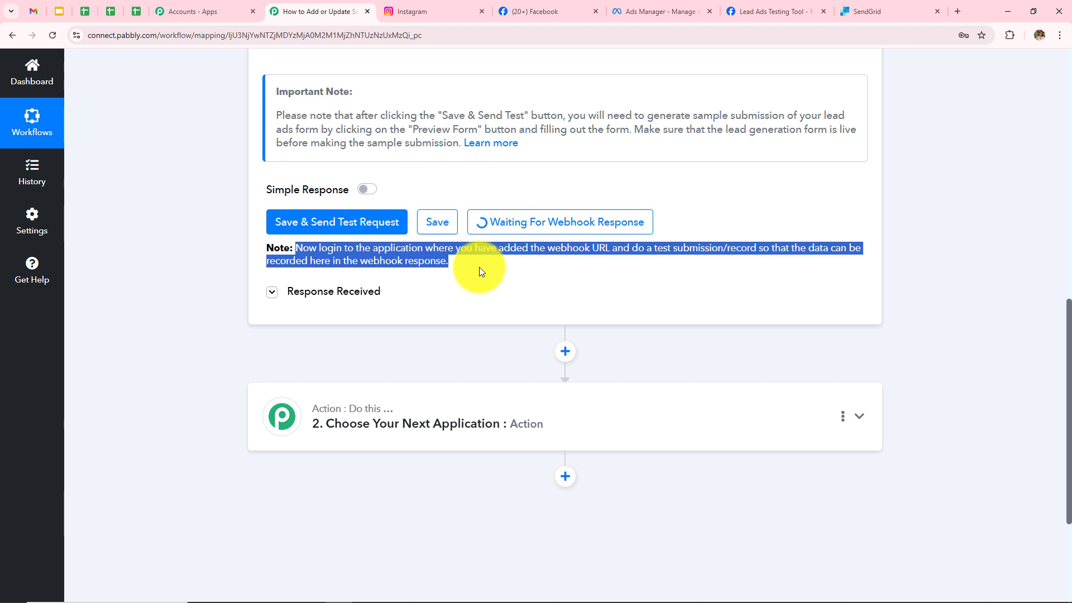
pyautogui.click(765, 11)
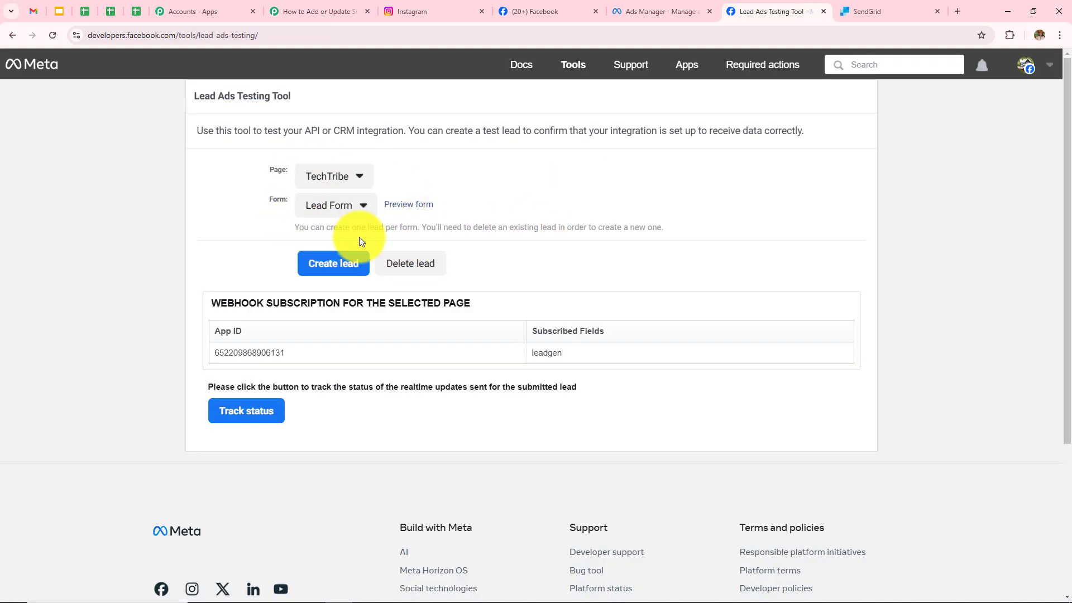
# Delete the old test lead, reload the tool, and reselect TechTribe with its Lead Form.
pyautogui.click(427, 272)
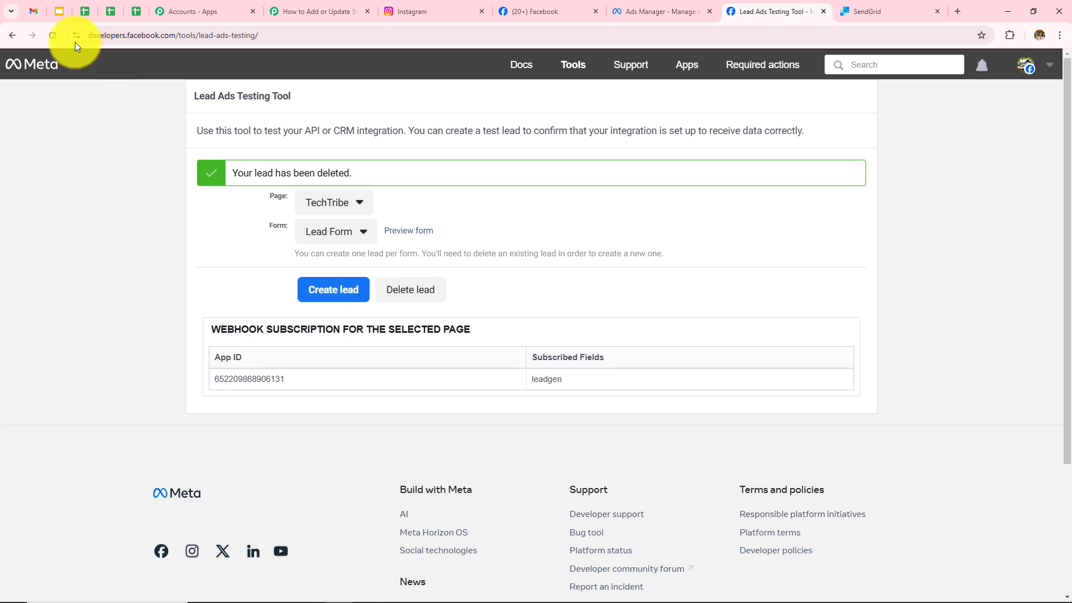
pyautogui.click(50, 37)
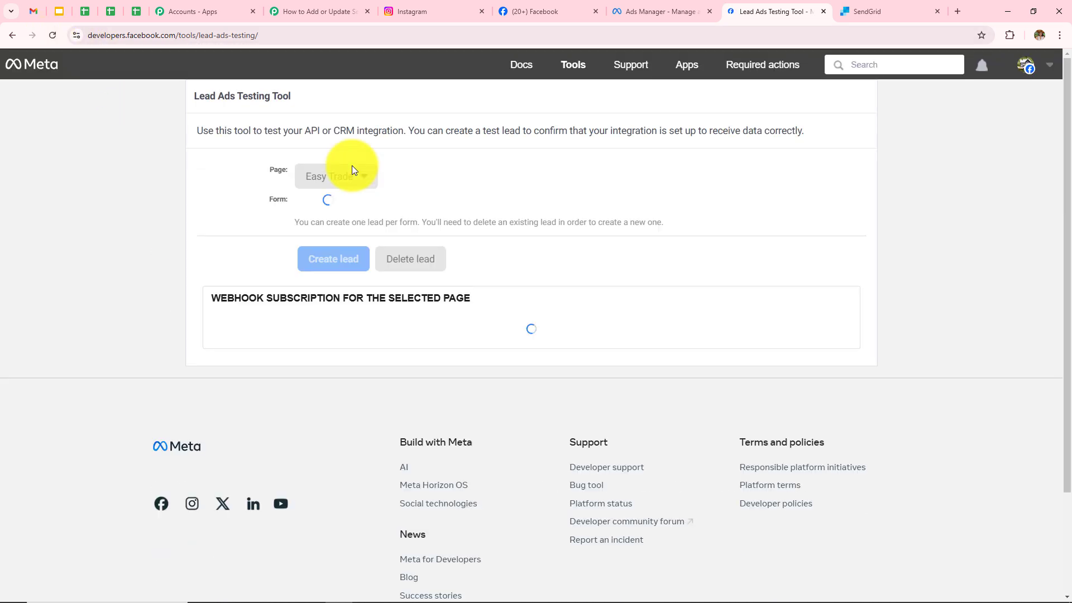
pyautogui.click(352, 177)
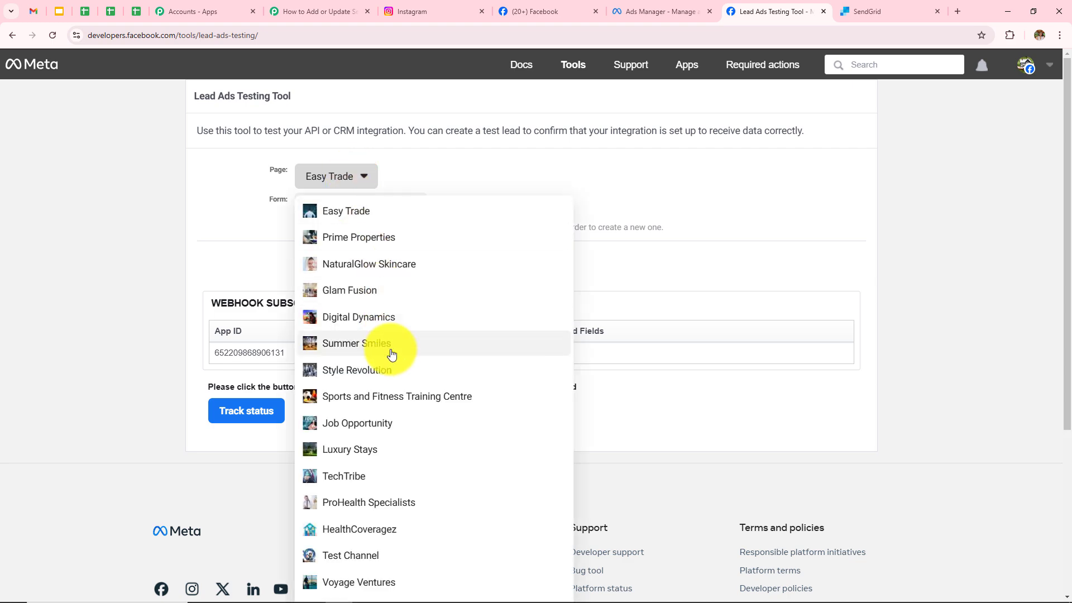
pyautogui.scroll(-1, 397, 349)
pyautogui.click(369, 422)
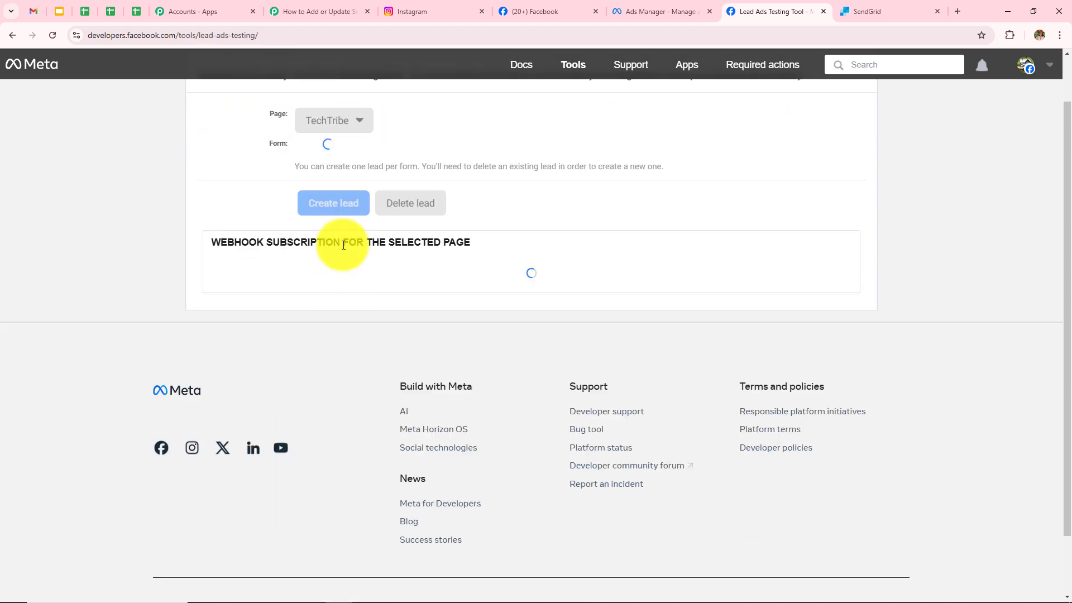
pyautogui.click(335, 148)
pyautogui.click(337, 172)
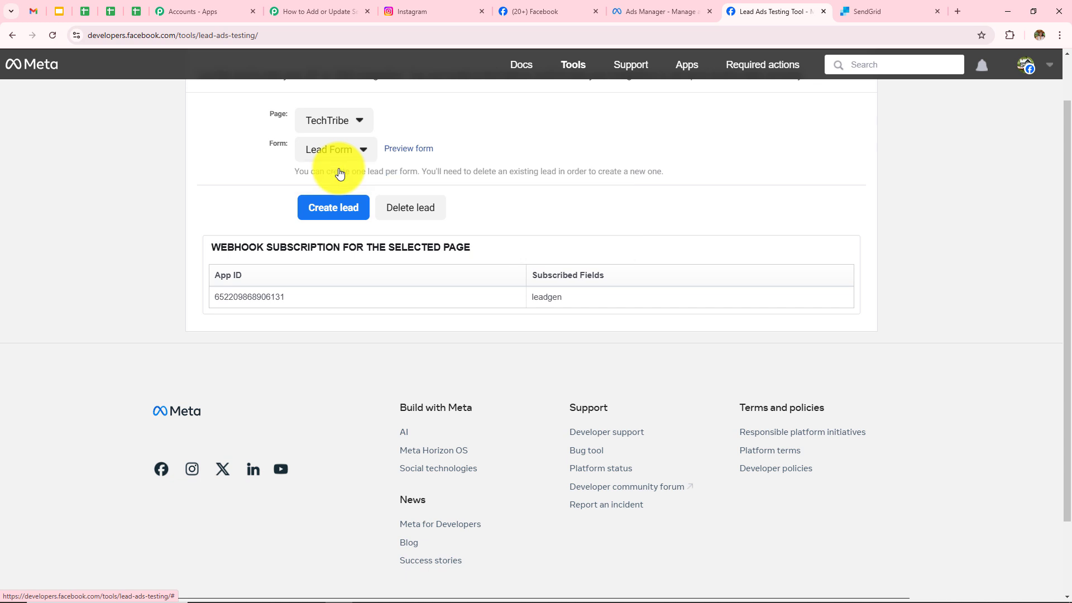
pyautogui.scroll(1, 425, 201)
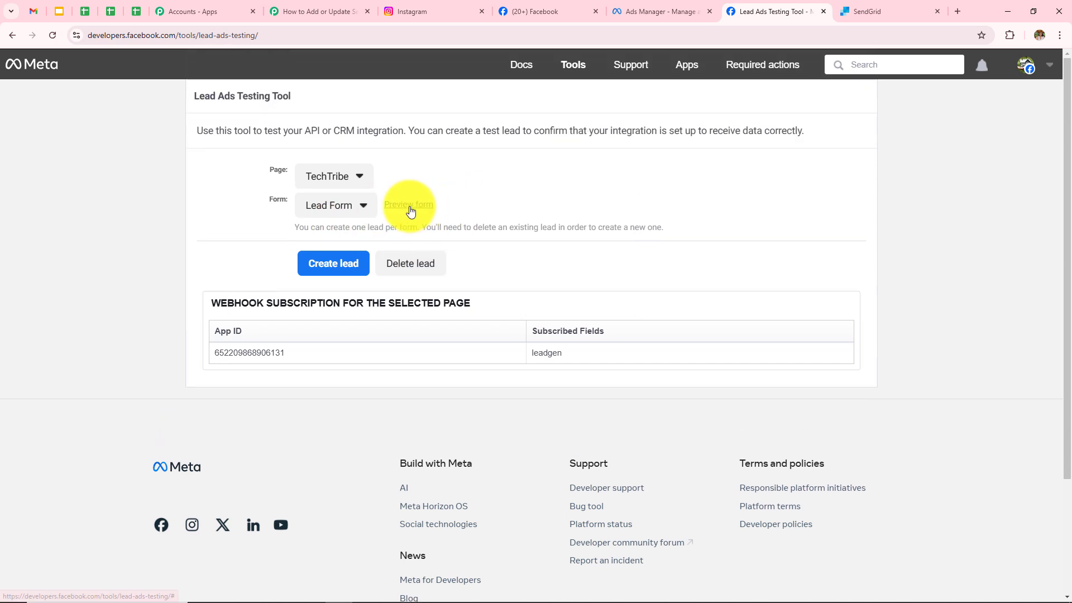
# Fill the Lead Form preview with a test first and last name, email and phone number, then submit it.
pyautogui.click(409, 205)
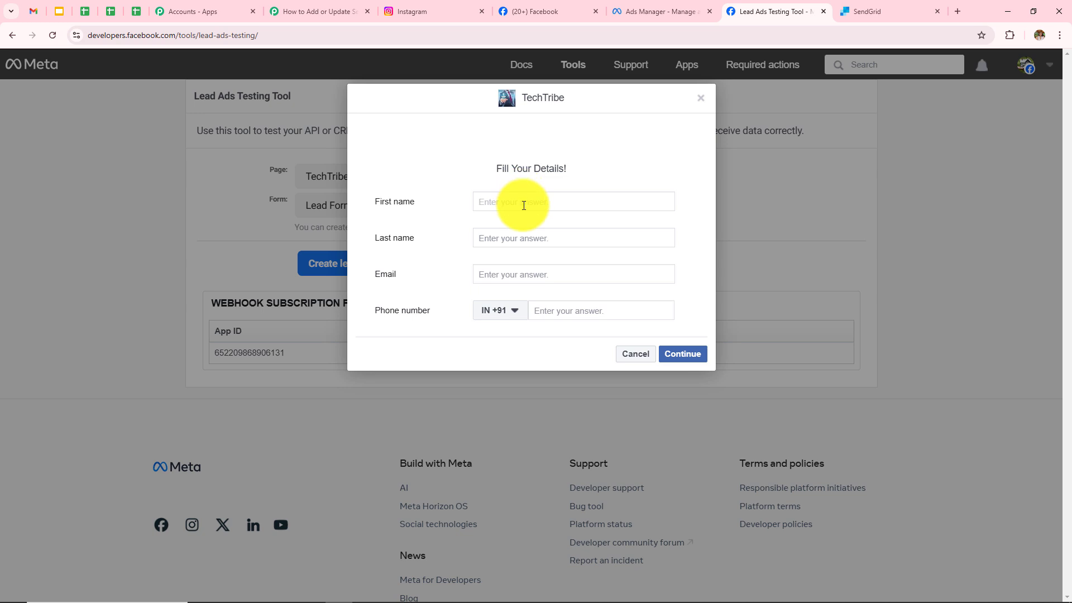
pyautogui.write('New')
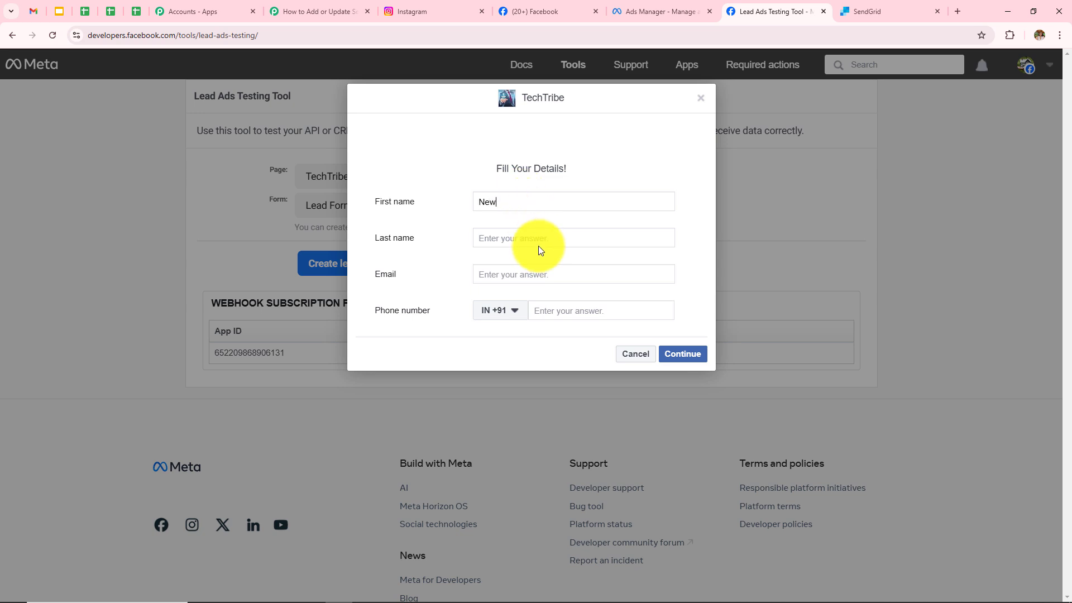
pyautogui.click(539, 238)
pyautogui.write('User')
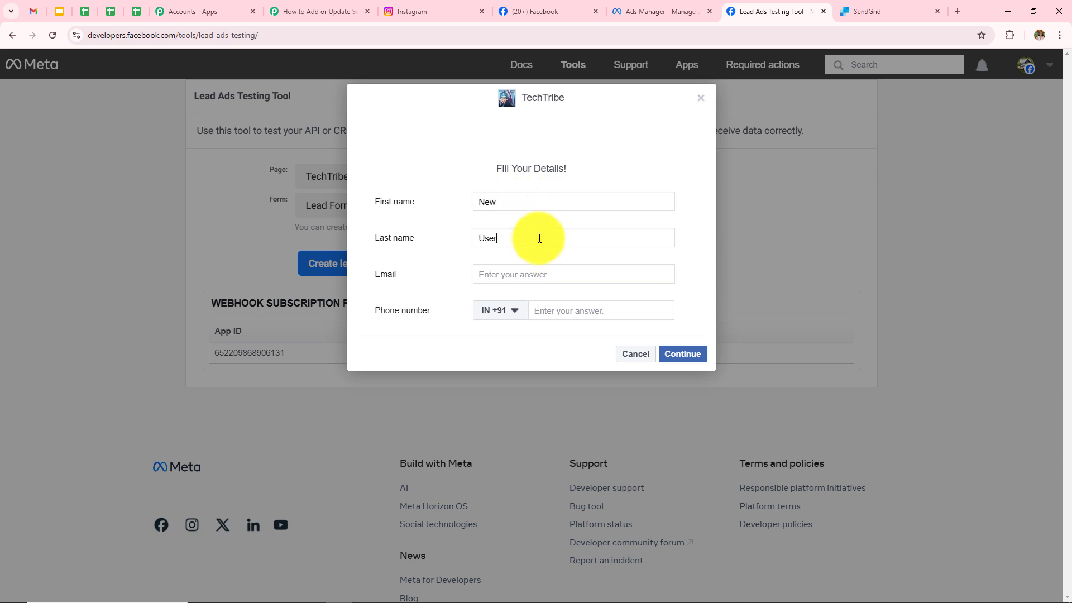
pyautogui.click(542, 274)
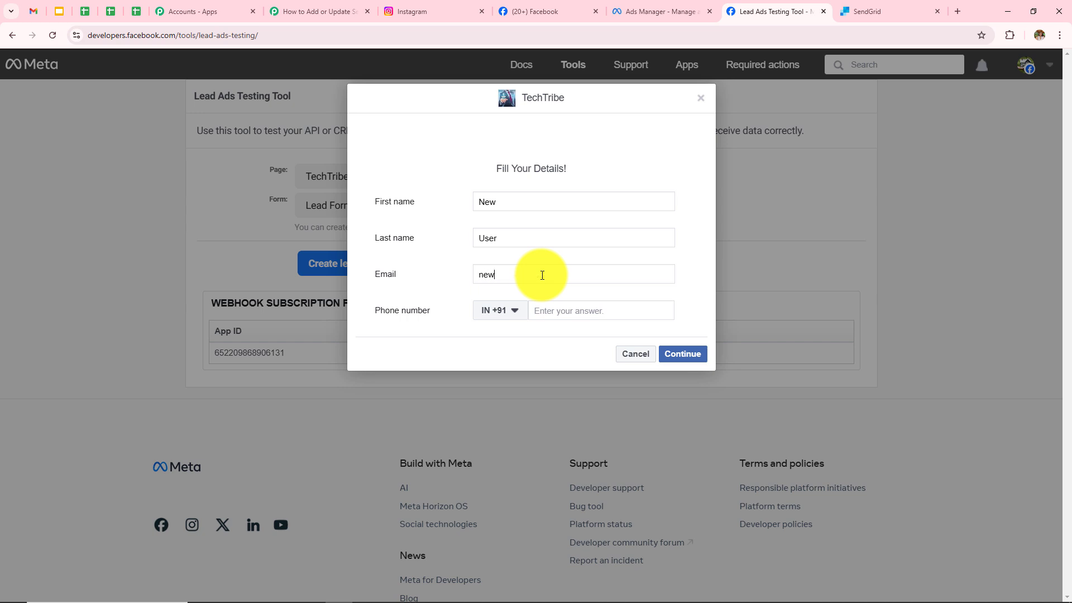
pyautogui.click(549, 312)
pyautogui.write('73')
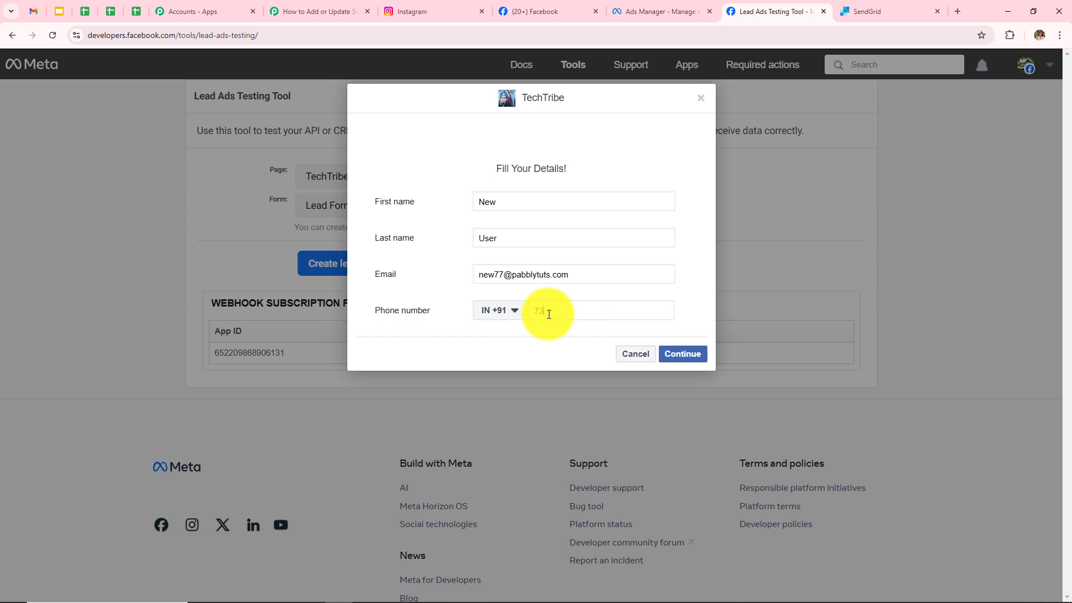
pyautogui.write('737 37373')
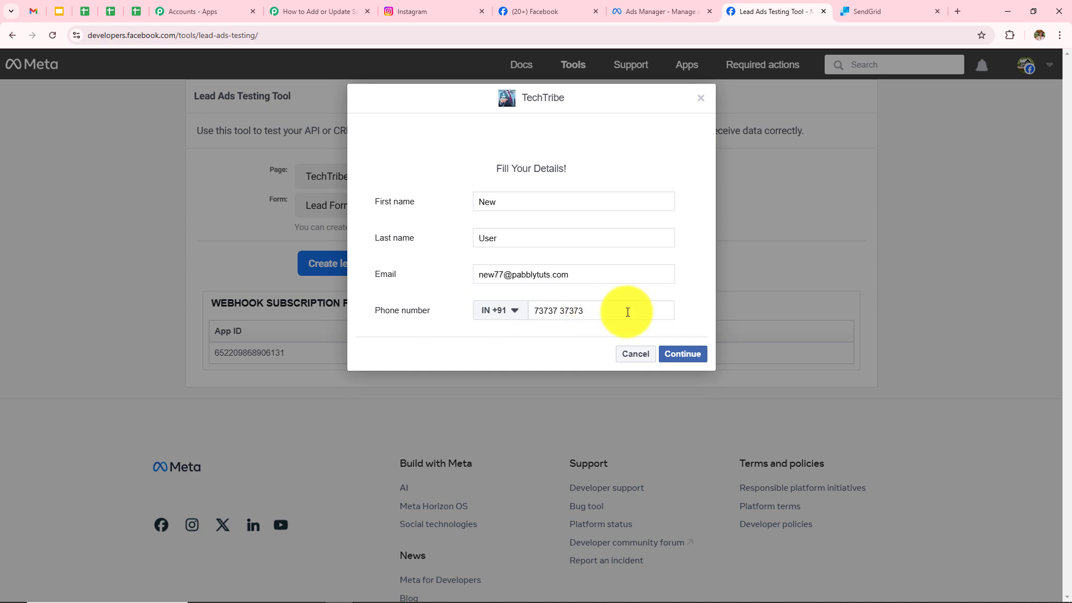
pyautogui.click(679, 362)
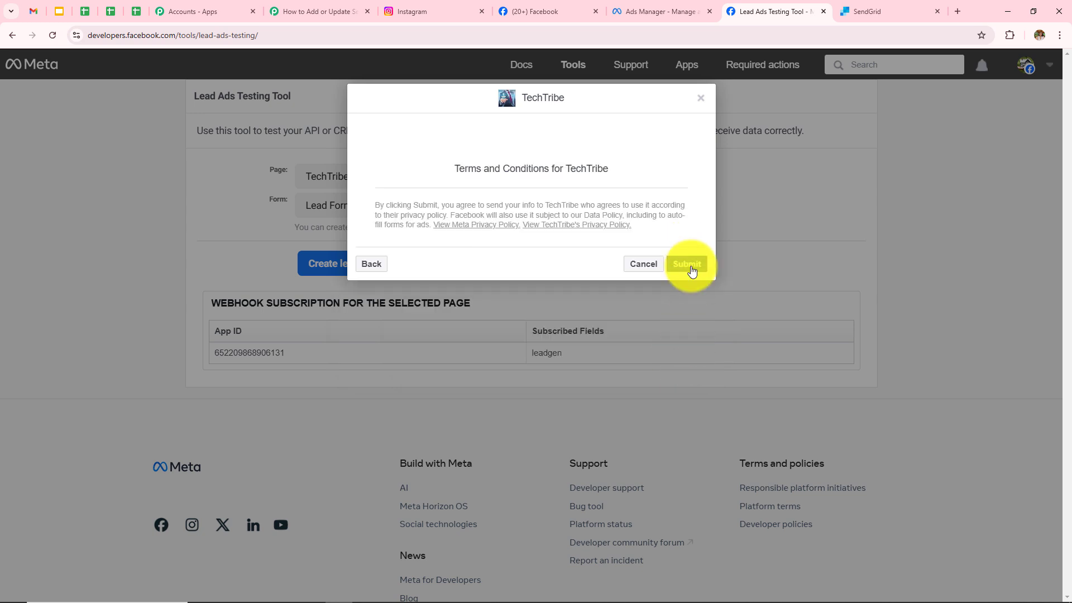
pyautogui.click(691, 271)
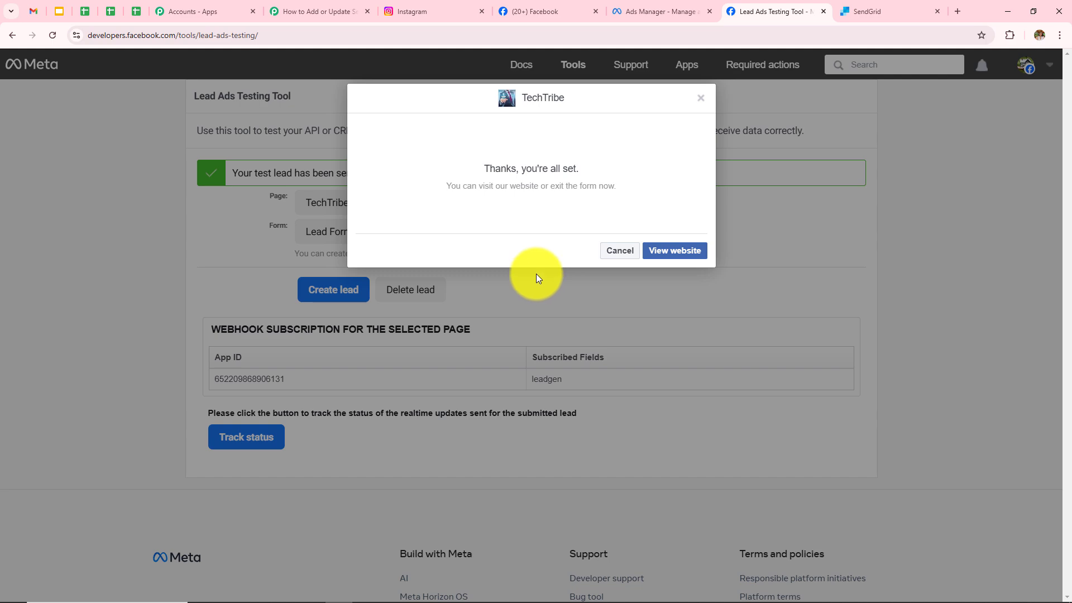
pyautogui.click(322, 22)
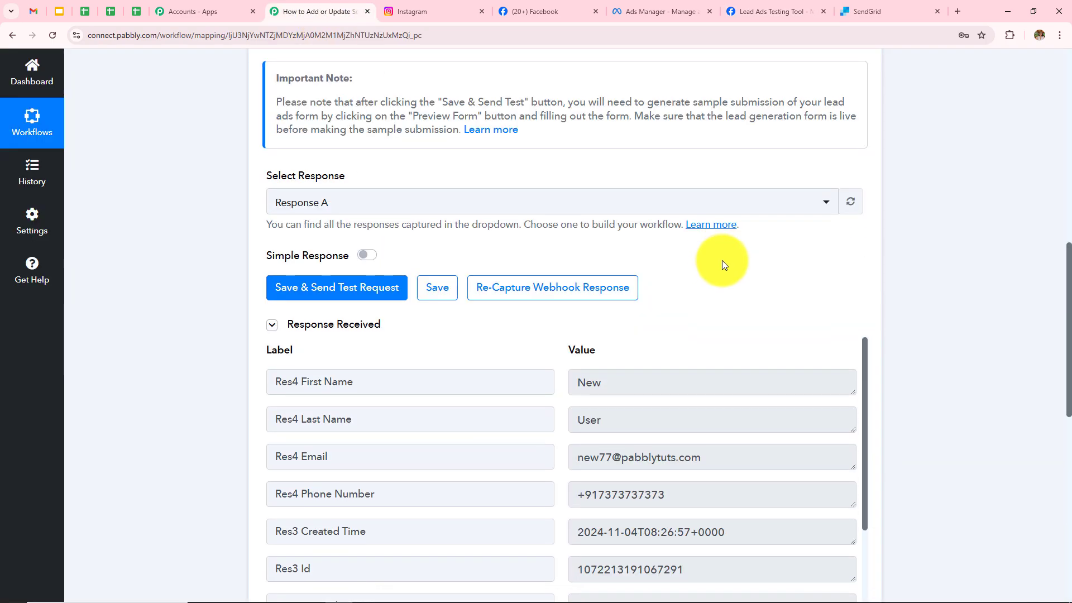
pyautogui.scroll(-3, 731, 254)
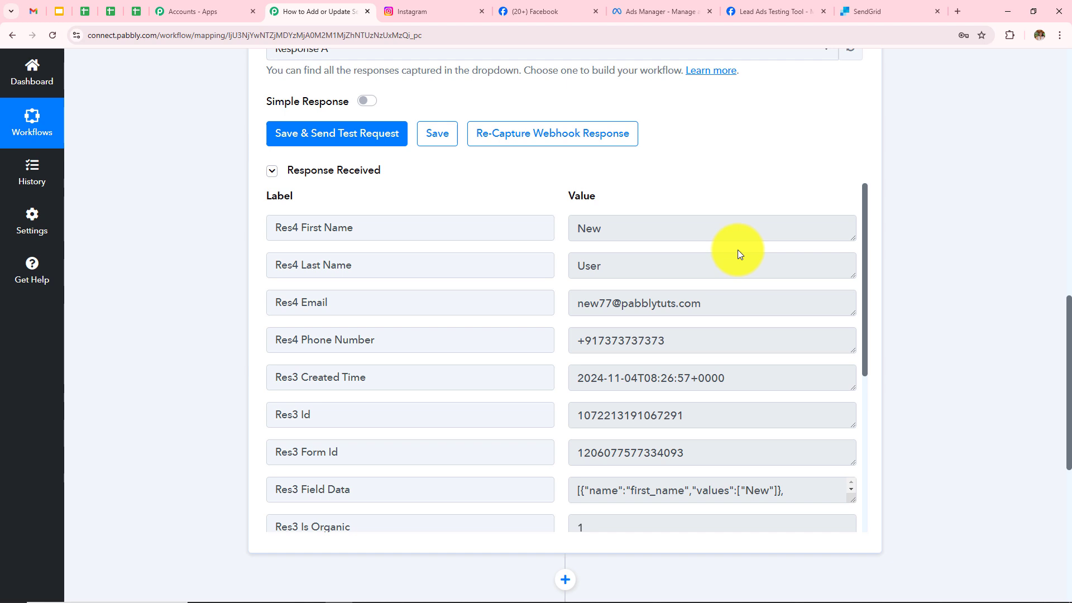
pyautogui.doubleClick(614, 228)
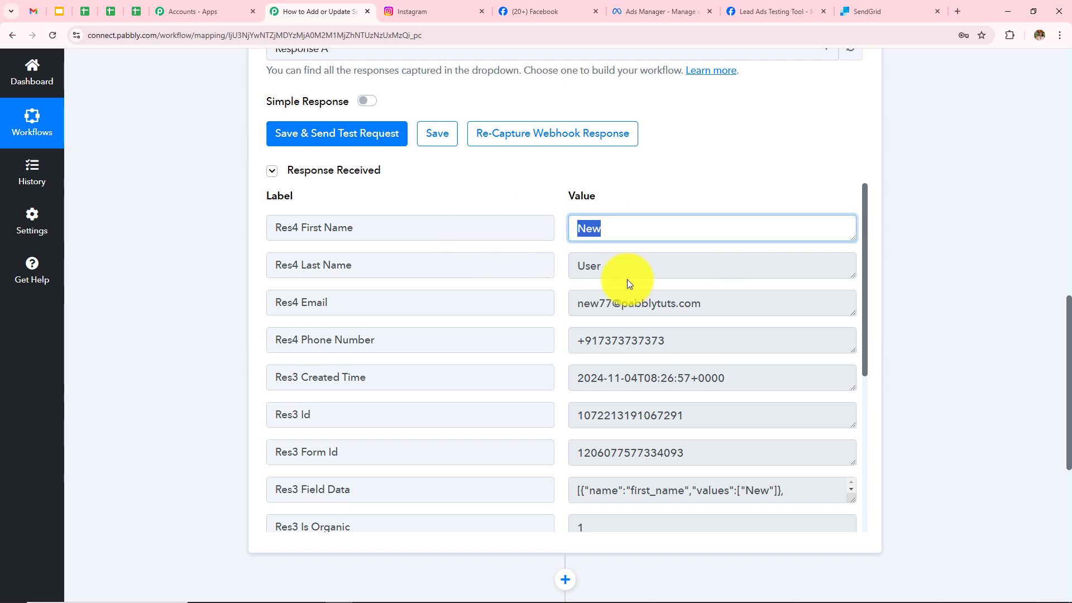
pyautogui.click(609, 267)
pyautogui.click(718, 304)
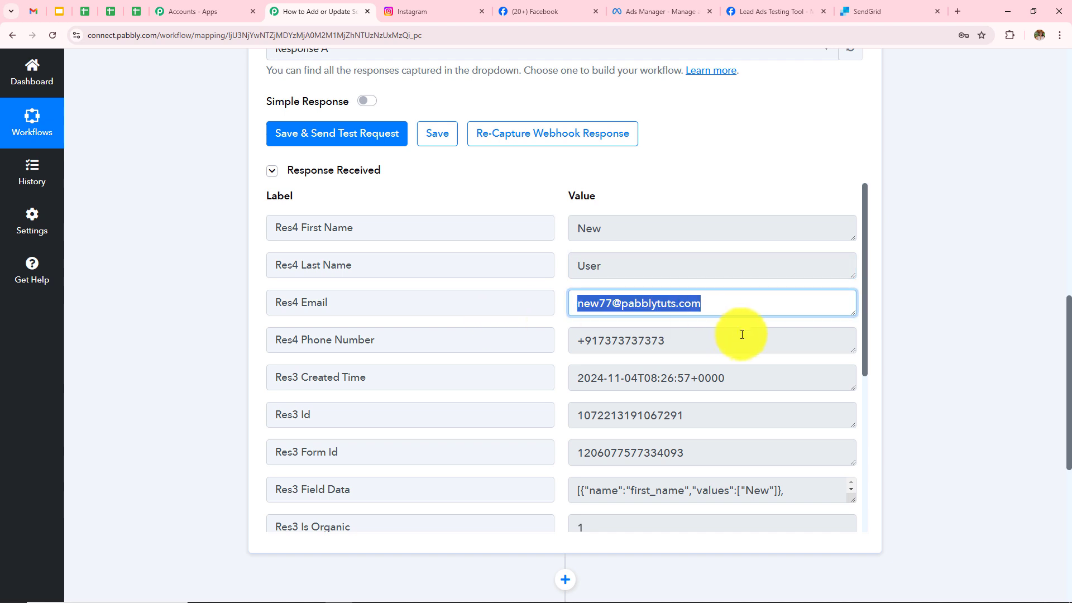
pyautogui.click(672, 348)
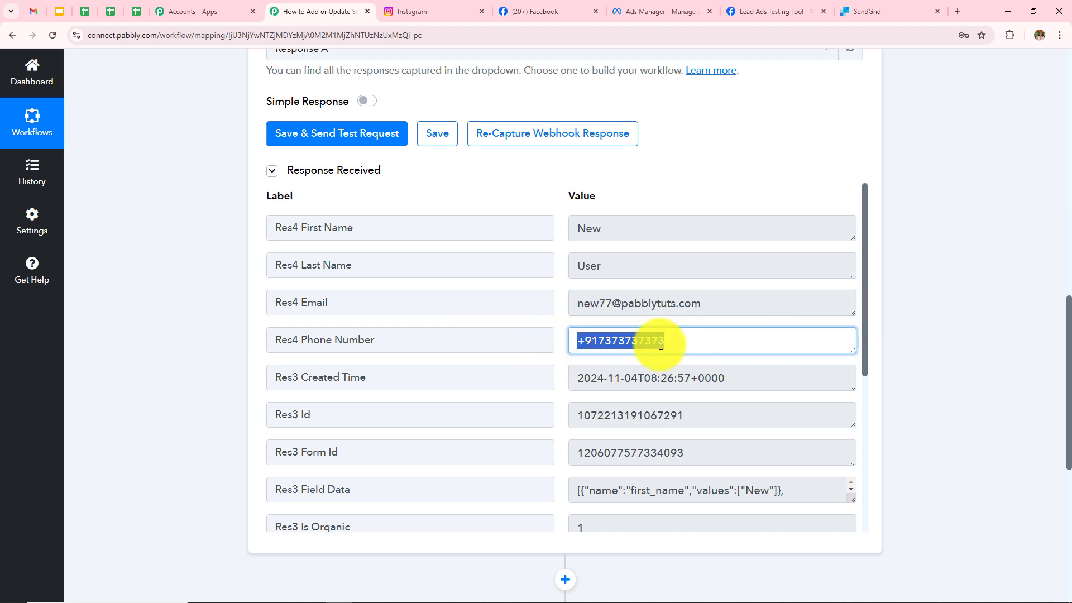
pyautogui.click(888, 288)
pyautogui.scroll(13, 876, 291)
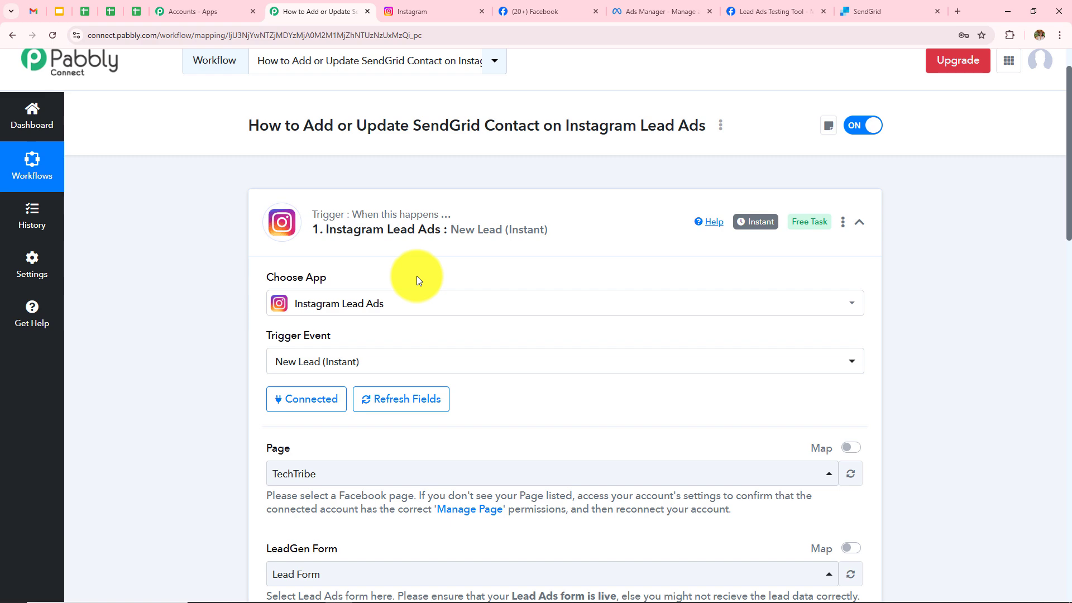
pyautogui.scroll(-13, 541, 239)
pyautogui.scroll(5, 541, 239)
pyautogui.scroll(-5, 540, 239)
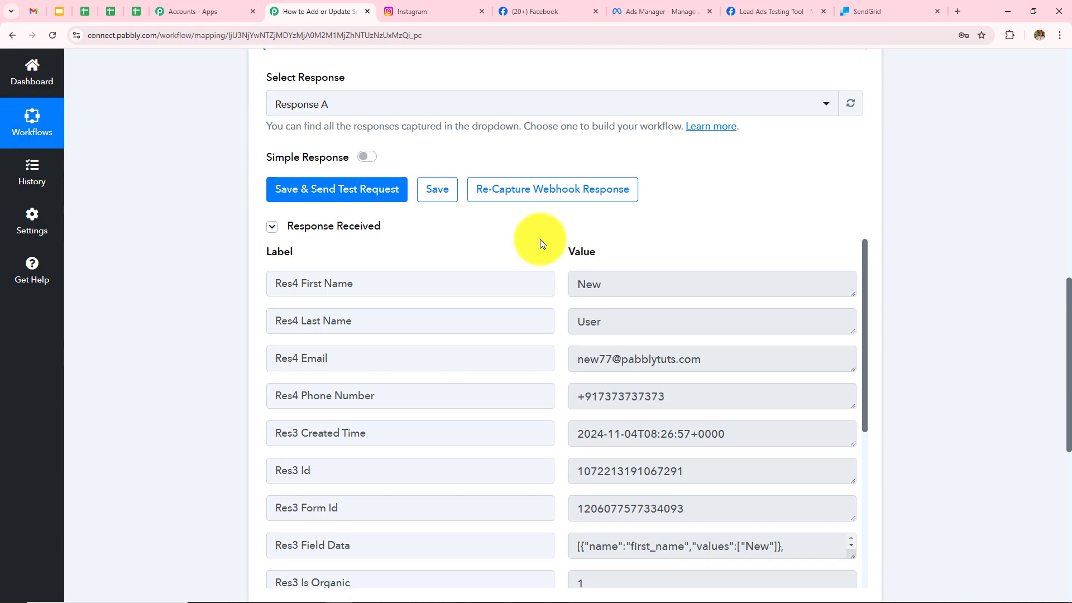
pyautogui.scroll(-3, 541, 239)
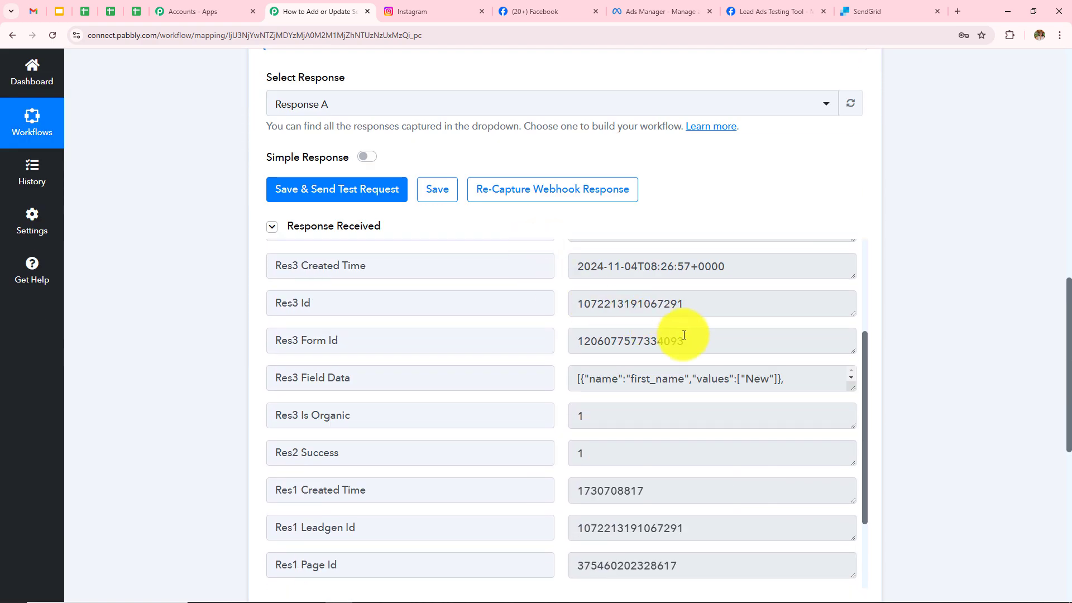
pyautogui.scroll(-2, 717, 348)
pyautogui.scroll(-7, 963, 281)
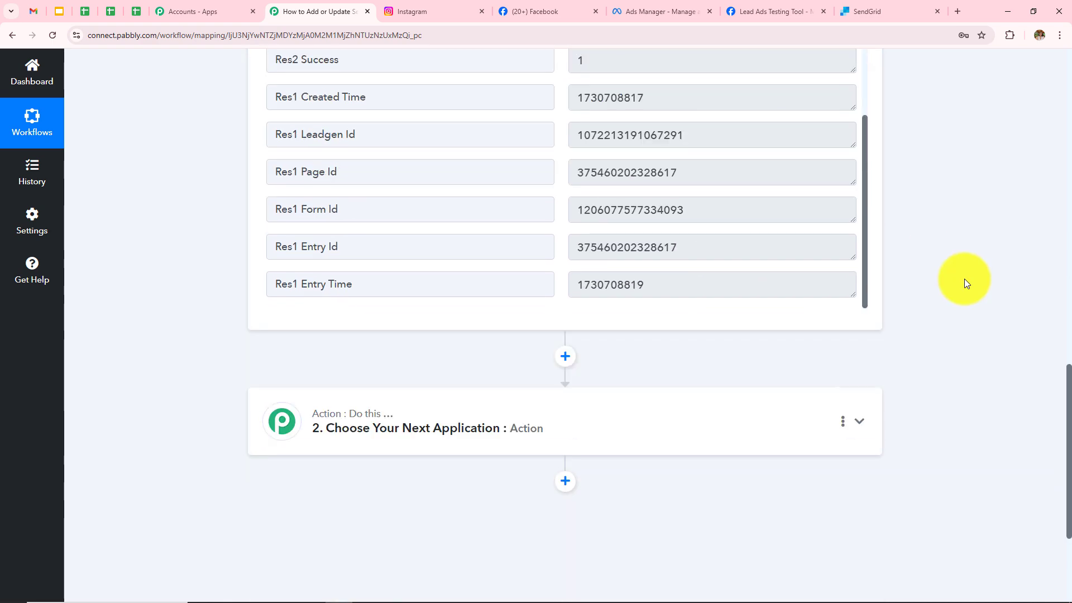
pyautogui.scroll(8, 964, 279)
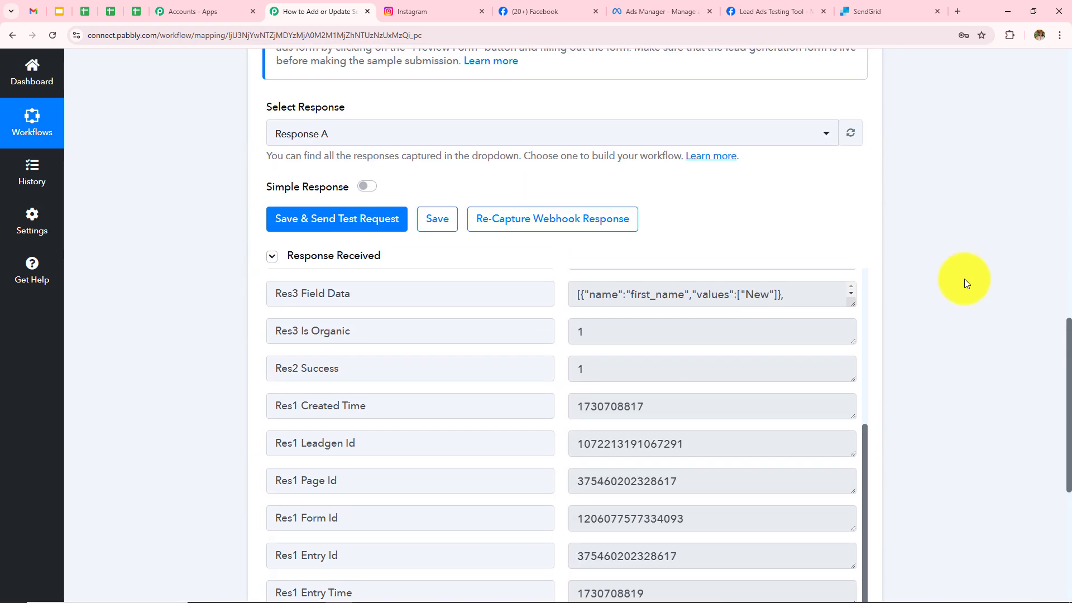
pyautogui.scroll(8, 964, 279)
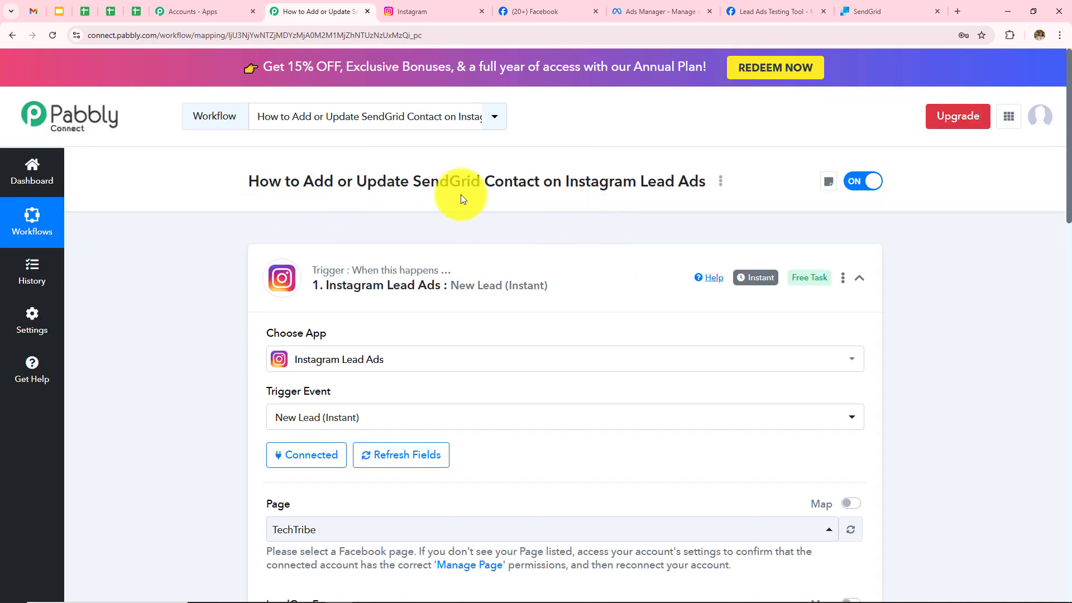
pyautogui.scroll(-15, 488, 243)
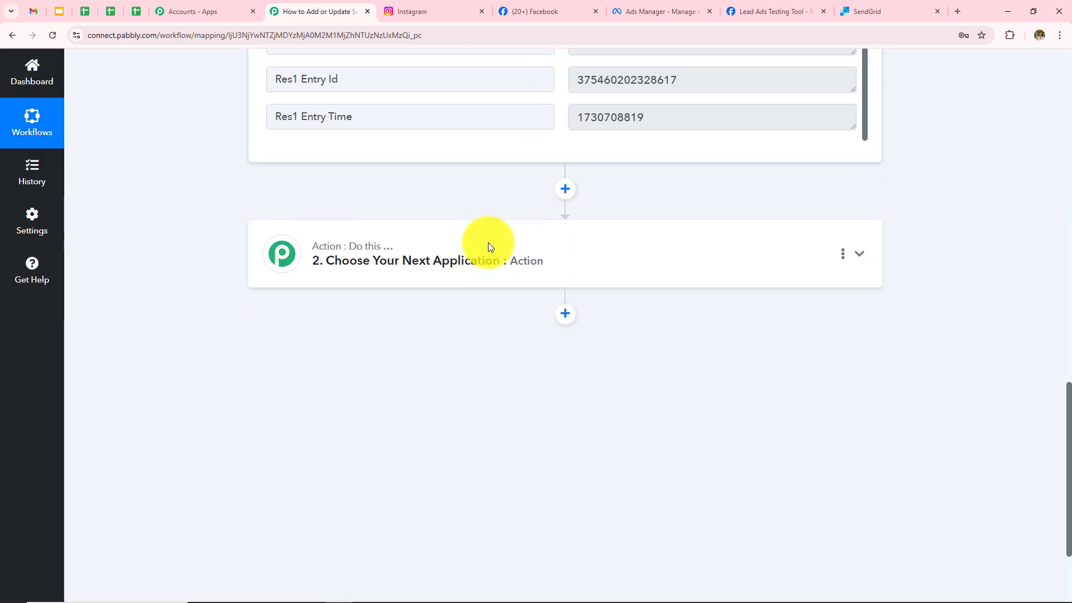
# Make SendGrid's 'Add or Update a Contact' the workflow's action and begin connecting an account.
pyautogui.click(476, 273)
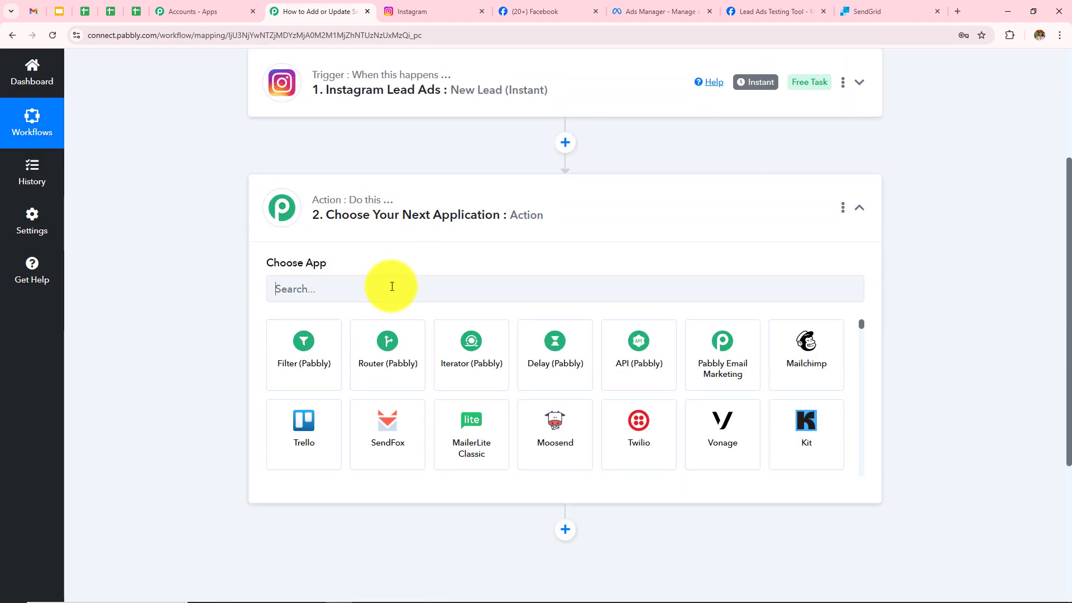
pyautogui.click(391, 282)
pyautogui.write('Send')
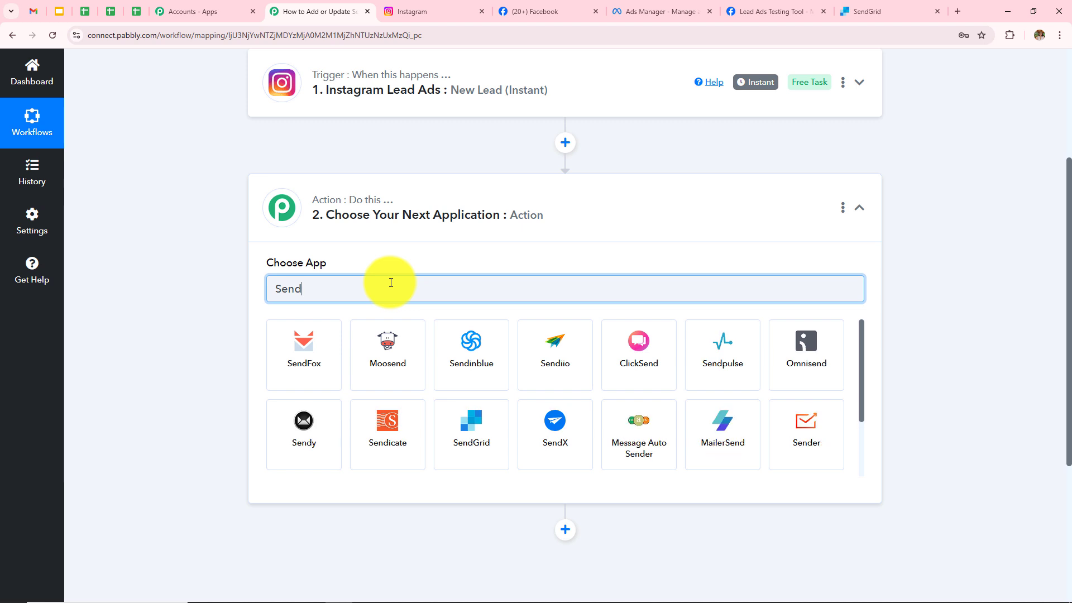
pyautogui.write('grid')
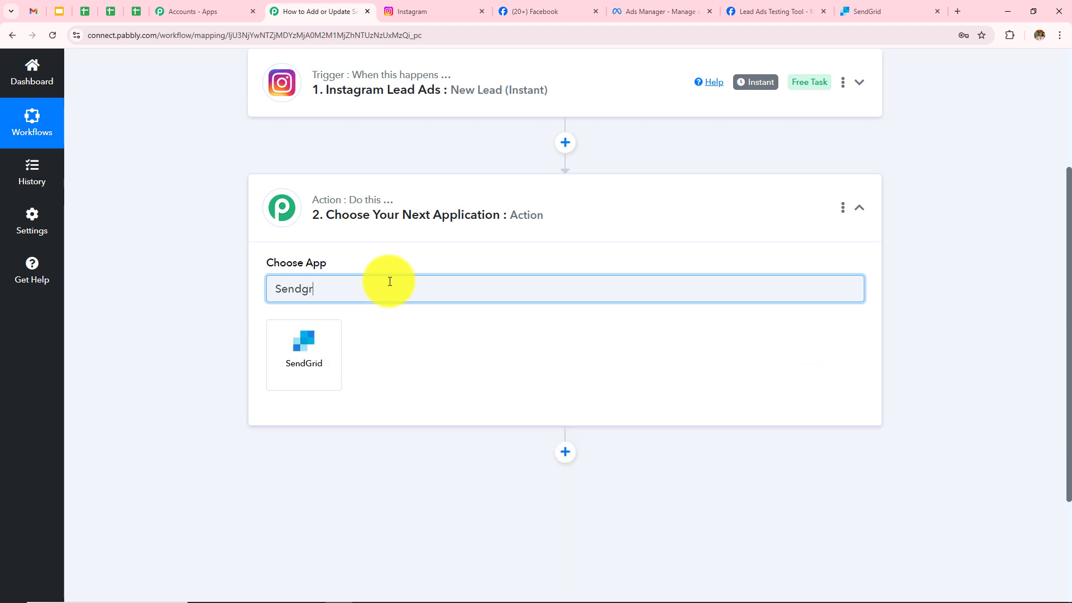
pyautogui.click(314, 358)
pyautogui.click(319, 360)
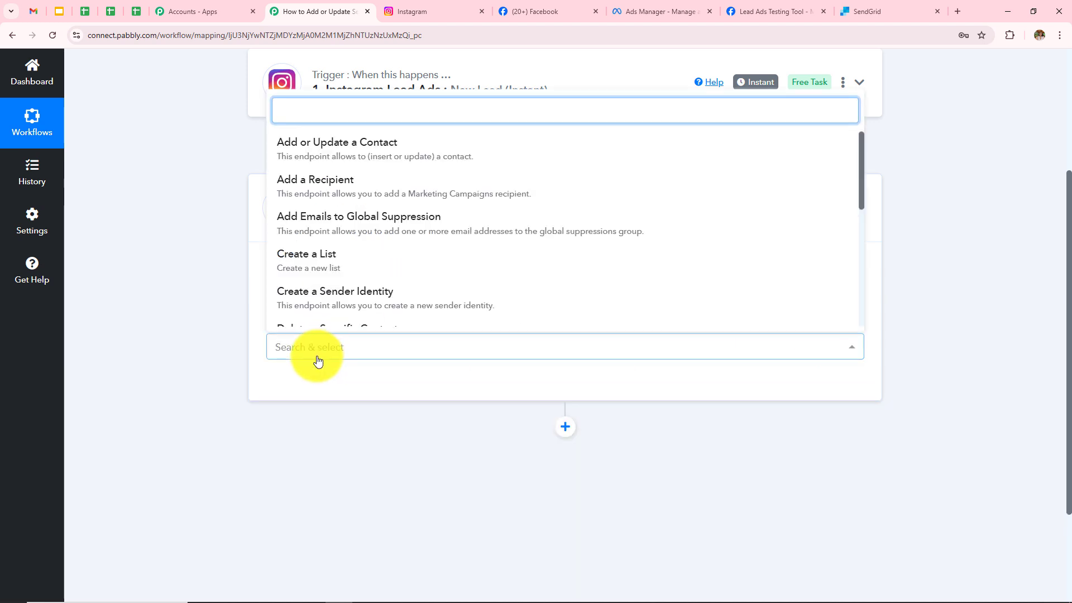
pyautogui.click(315, 158)
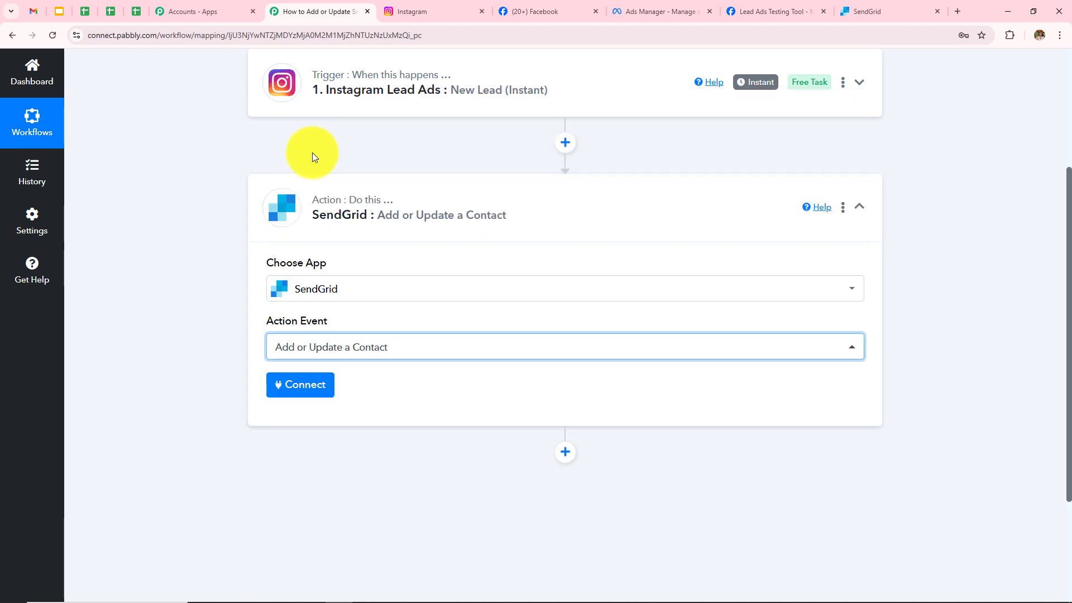
pyautogui.click(296, 393)
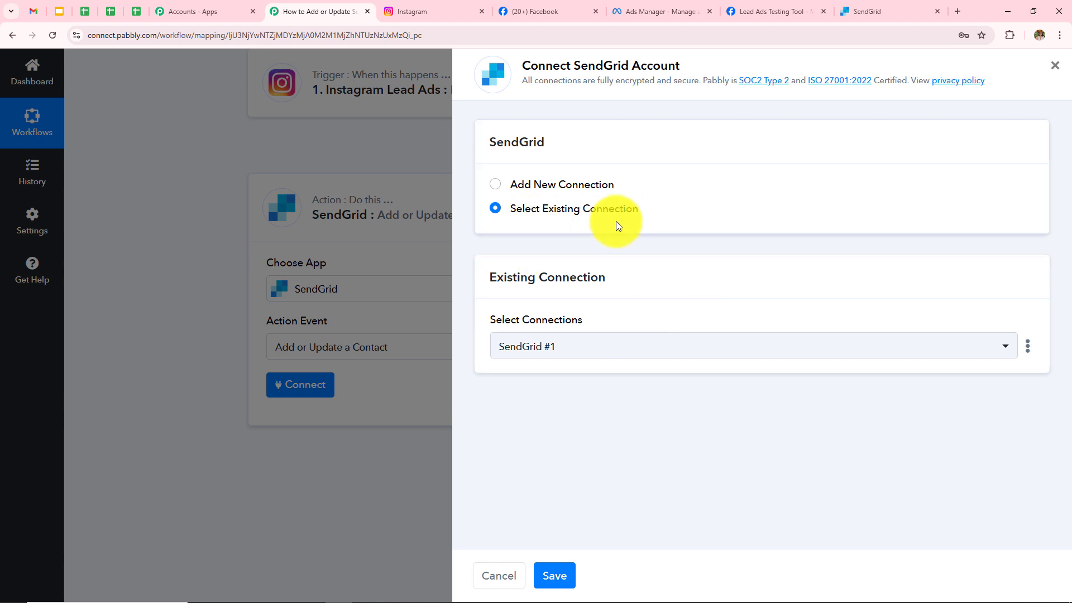
# Start a new SendGrid connection, review the API token instructions, and go to the SendGrid dashboard.
pyautogui.click(495, 189)
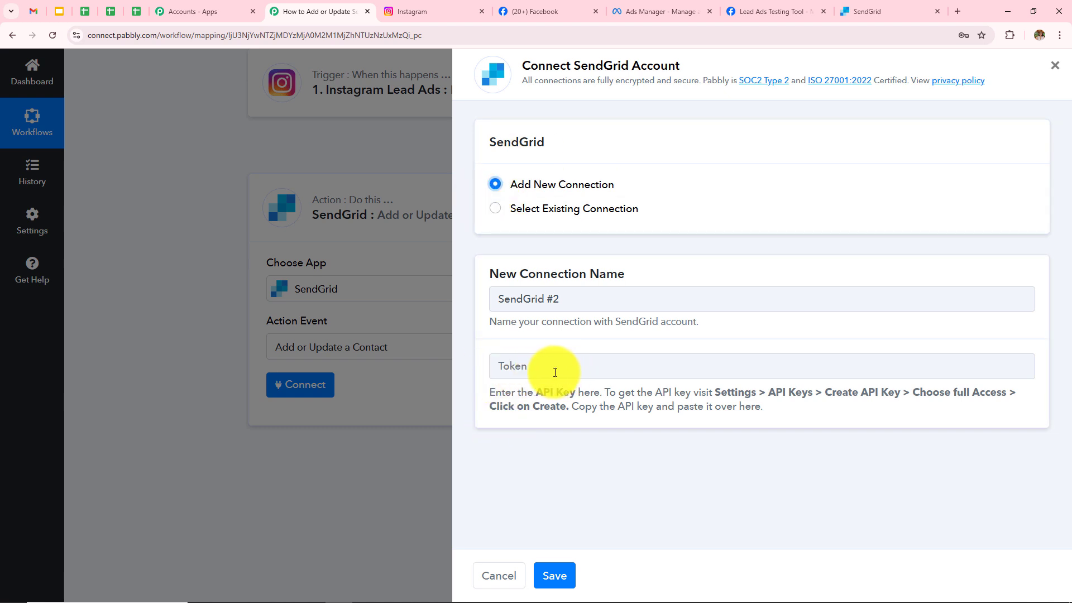
pyautogui.moveTo(492, 391); pyautogui.dragTo(788, 421)
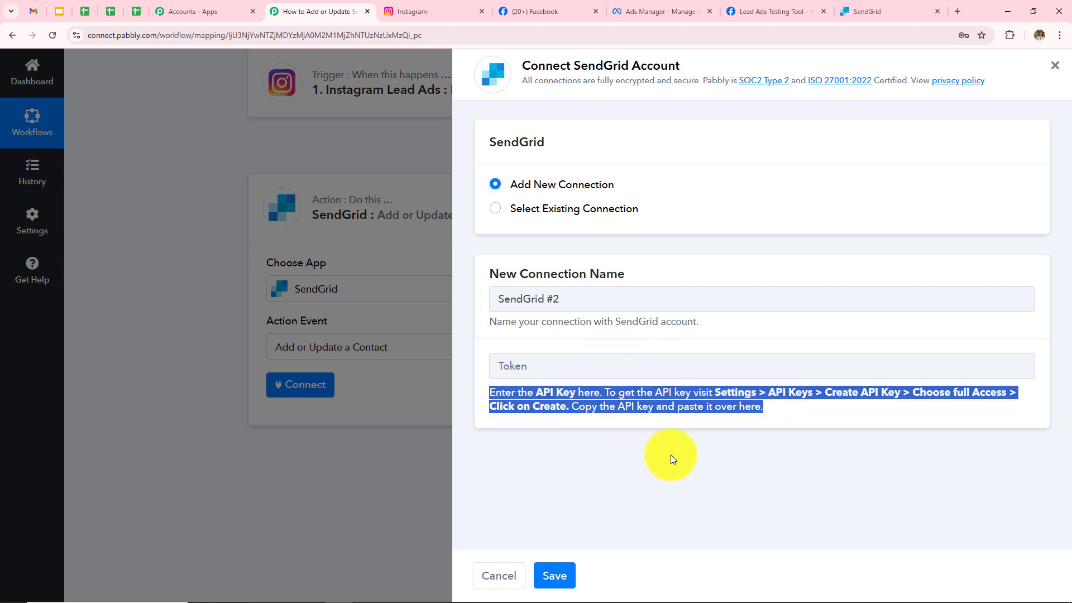
pyautogui.click(860, 12)
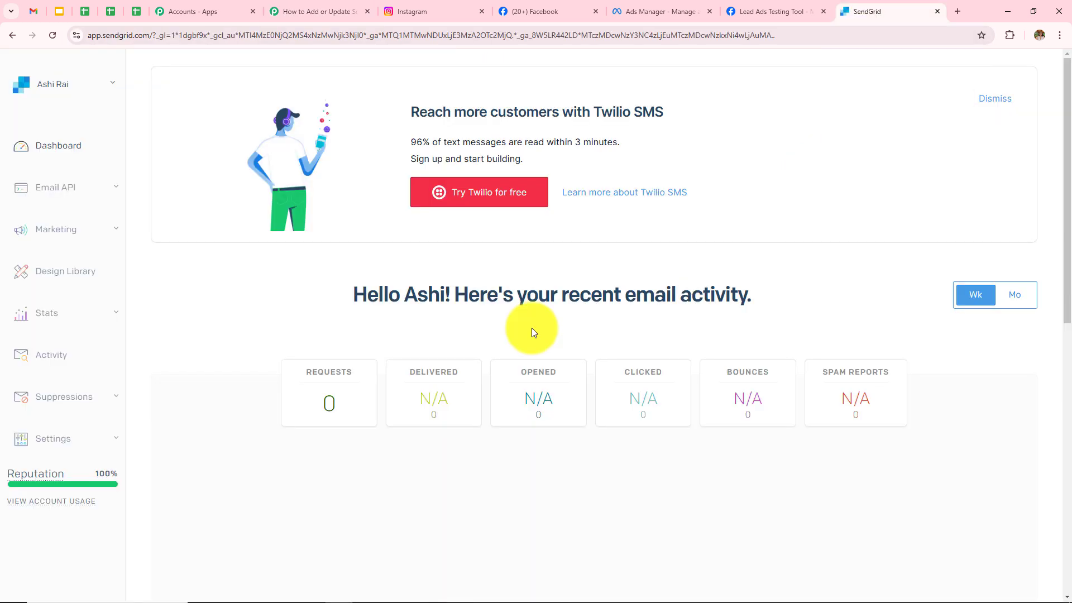
# Create a Full Access SendGrid API key named 'testing' and paste it into Pabbly's Token field.
pyautogui.click(58, 441)
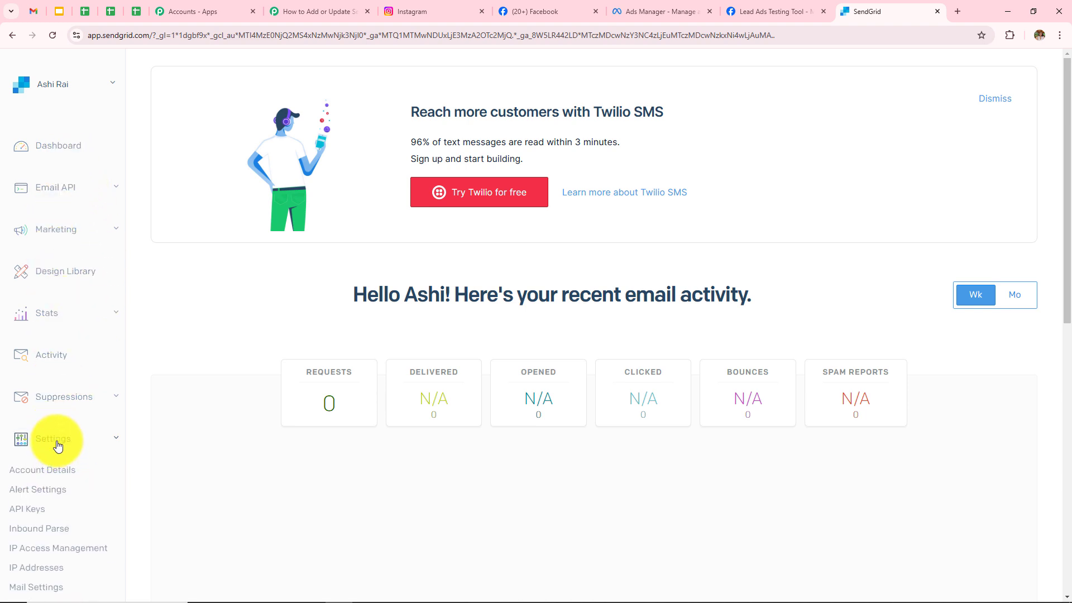
pyautogui.click(25, 510)
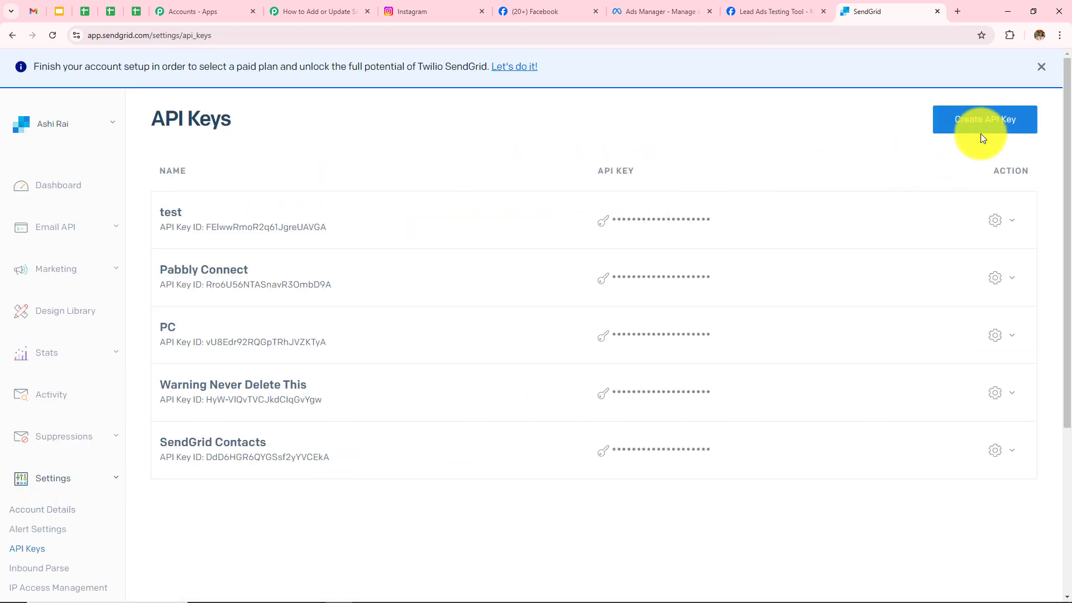
pyautogui.click(957, 132)
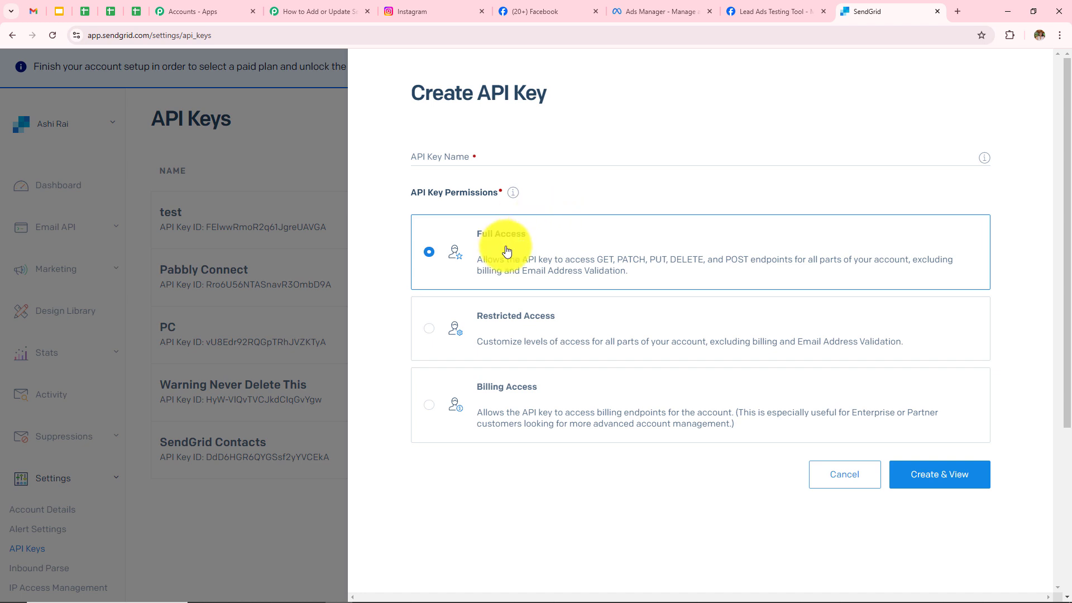
pyautogui.click(506, 161)
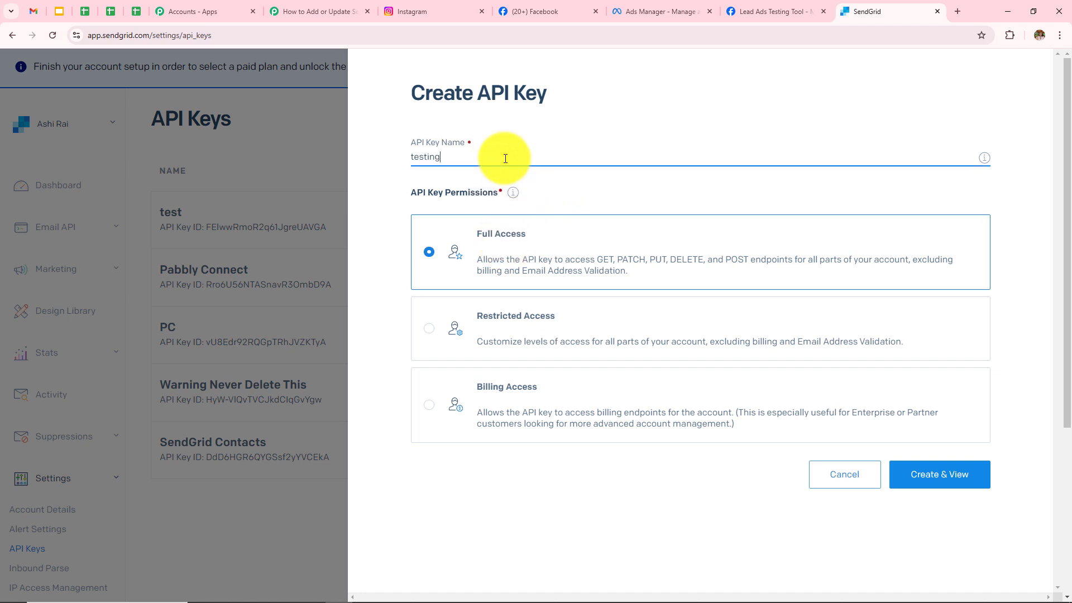
pyautogui.click(936, 478)
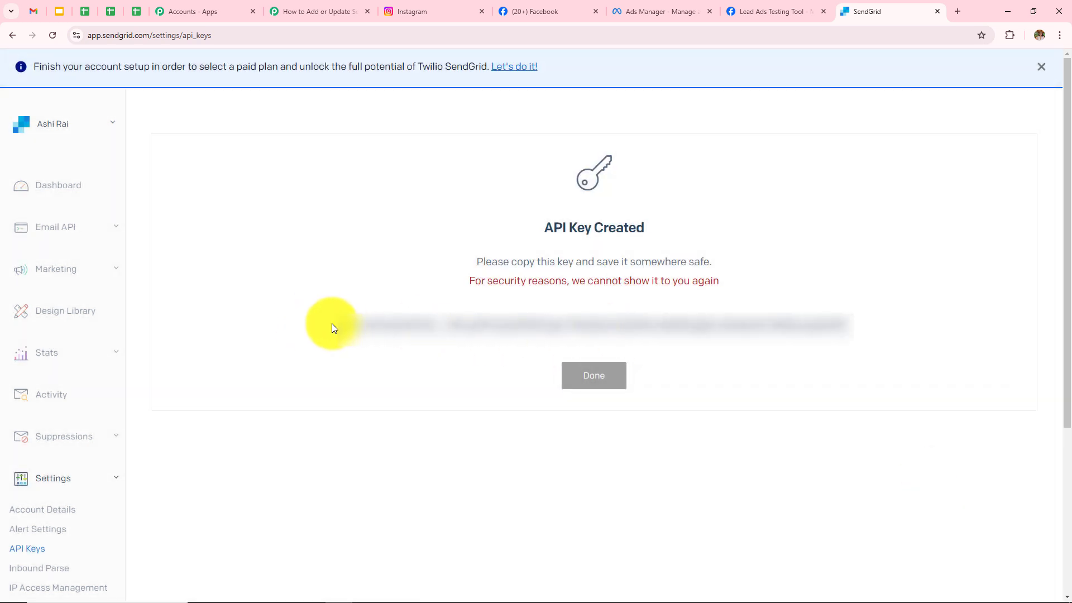
pyautogui.click(341, 327)
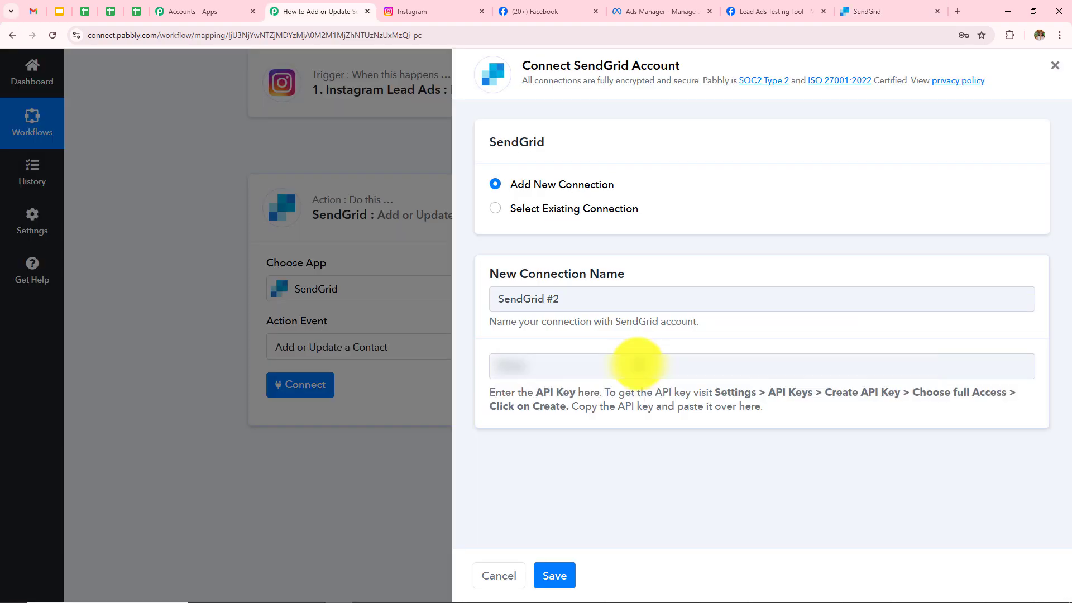
pyautogui.click(638, 366)
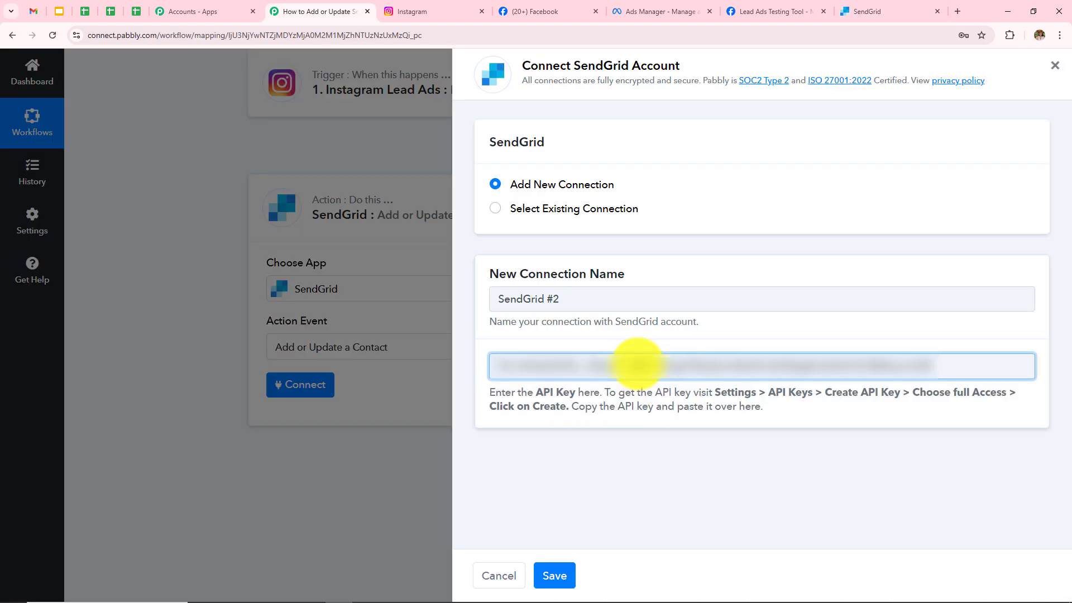
# Save the SendGrid #2 connection and look over the new List, Email and name fields.
pyautogui.click(551, 575)
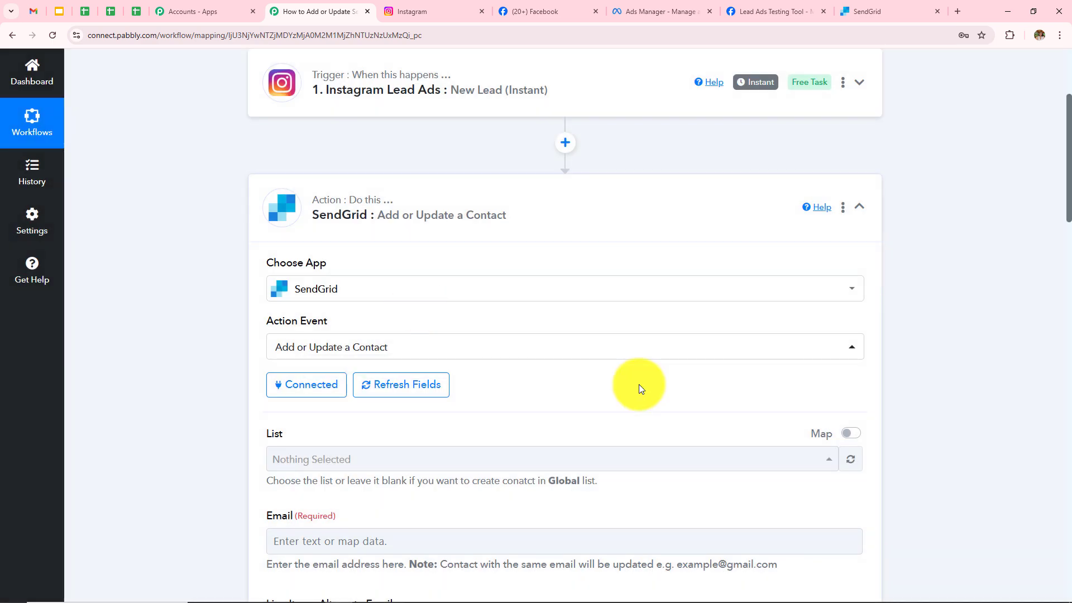
pyautogui.scroll(-12, 639, 384)
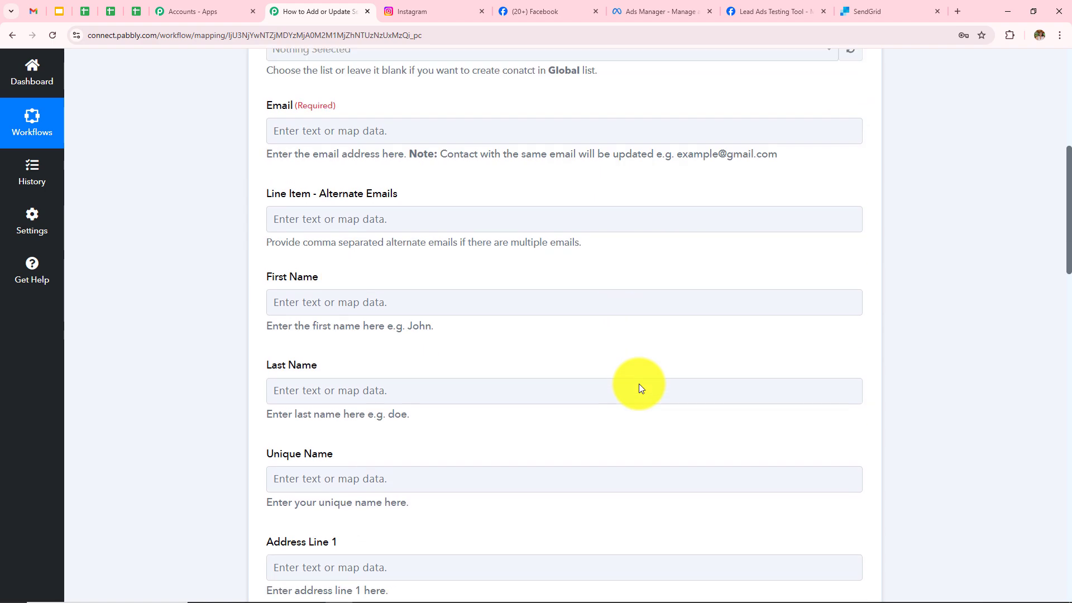
pyautogui.scroll(-3, 638, 383)
pyautogui.scroll(16, 638, 384)
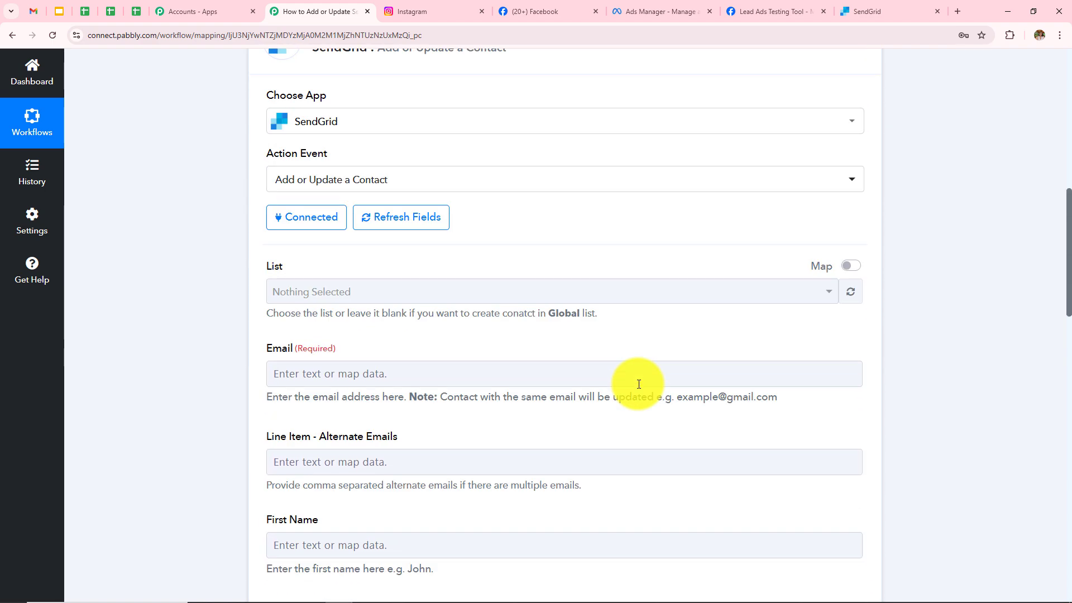
pyautogui.scroll(-3, 638, 383)
pyautogui.click(324, 348)
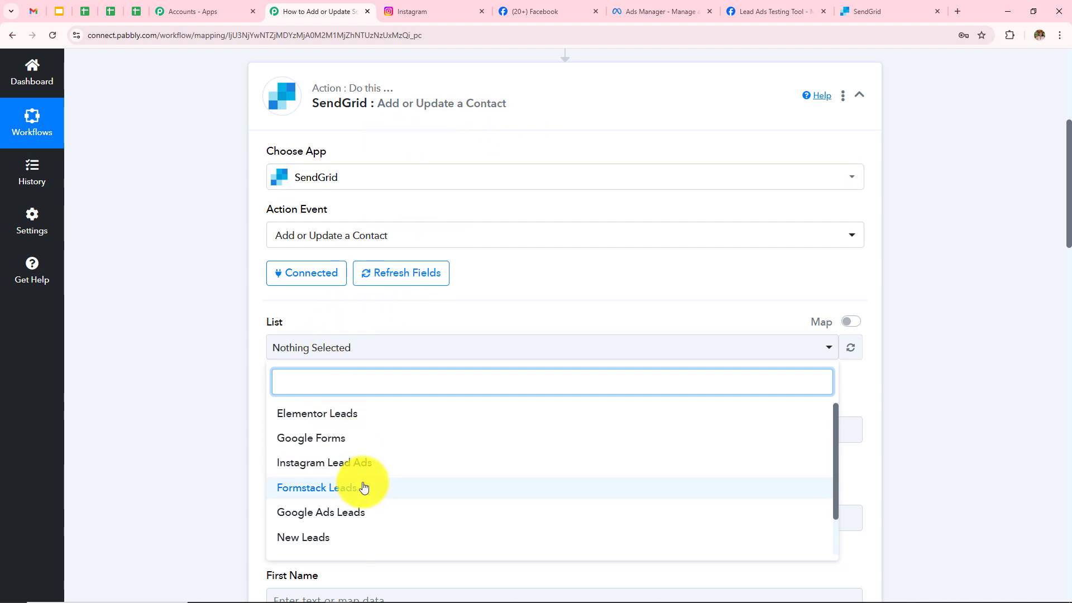
# Set the SendGrid List to Instagram Lead Ads and highlight the required Email field.
pyautogui.scroll(-1, 364, 487)
pyautogui.scroll(1, 364, 487)
pyautogui.scroll(-1, 363, 488)
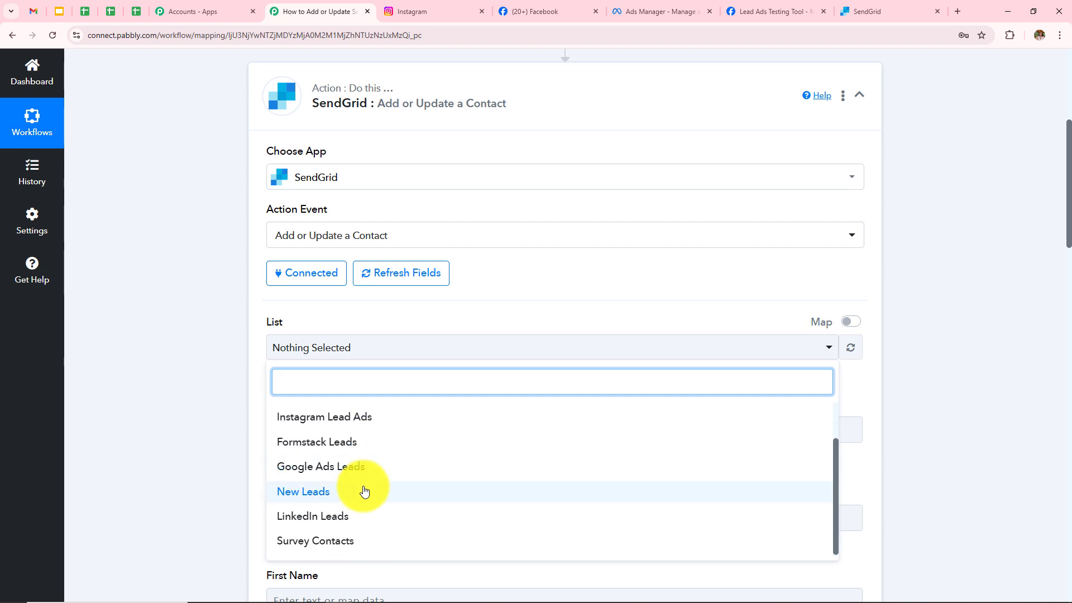
pyautogui.scroll(1, 364, 491)
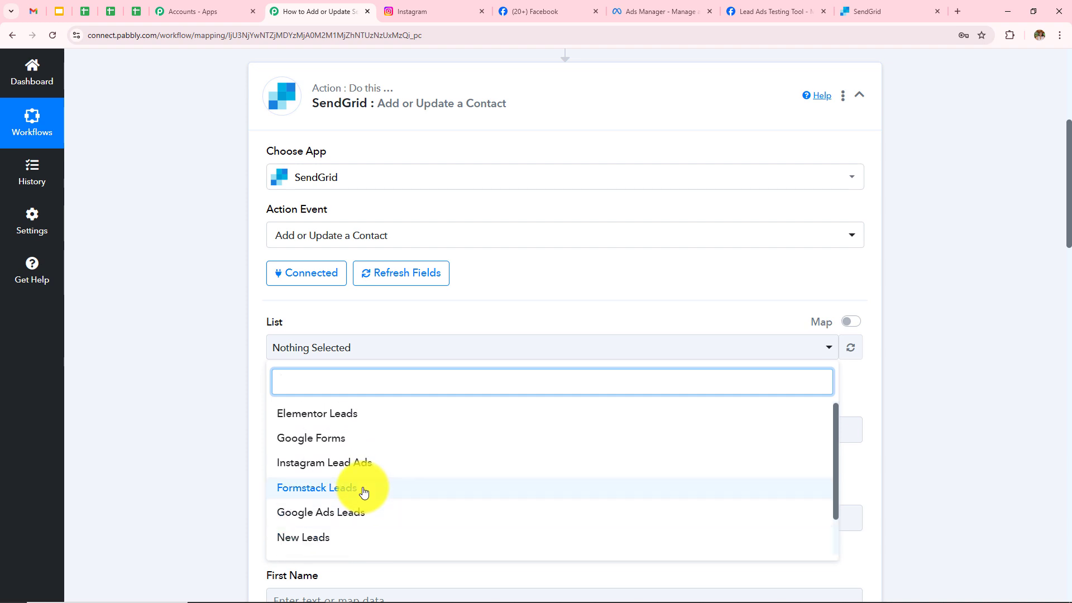
pyautogui.click(331, 469)
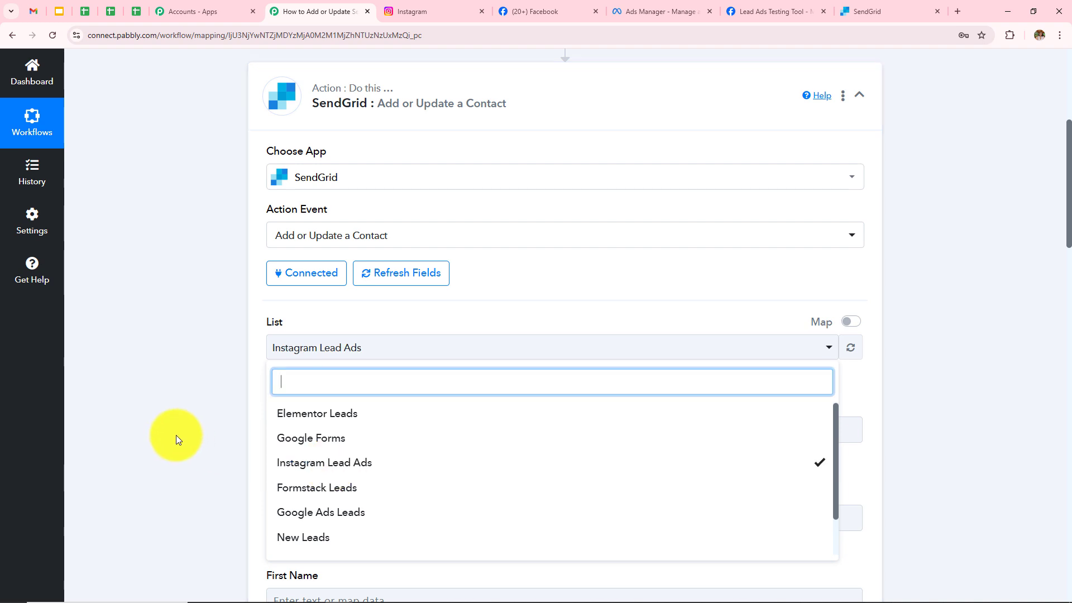
pyautogui.click(176, 435)
pyautogui.scroll(-2, 459, 402)
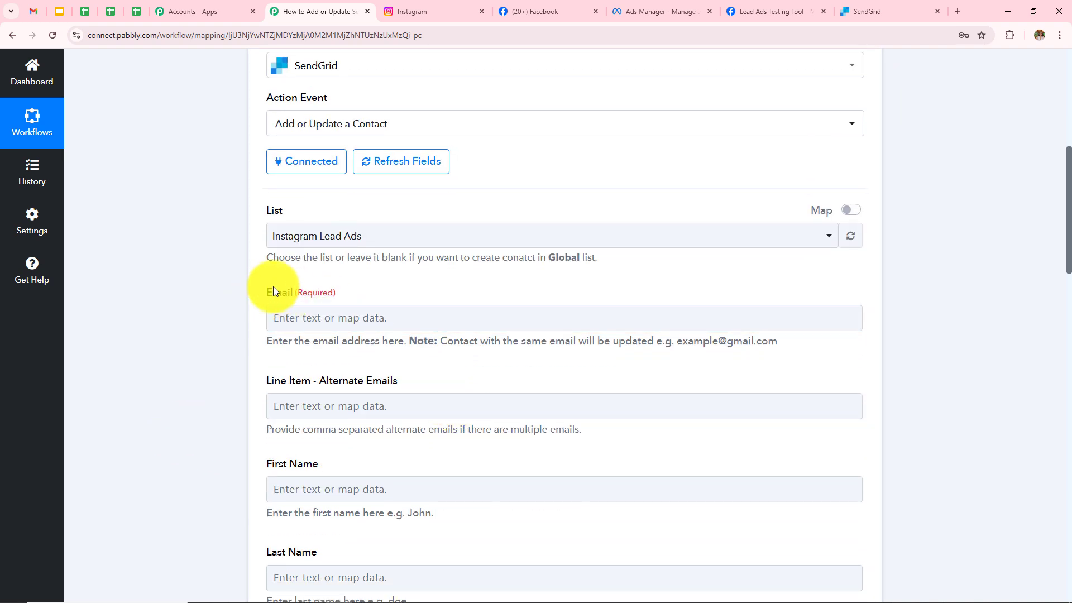
pyautogui.moveTo(266, 291); pyautogui.dragTo(394, 287)
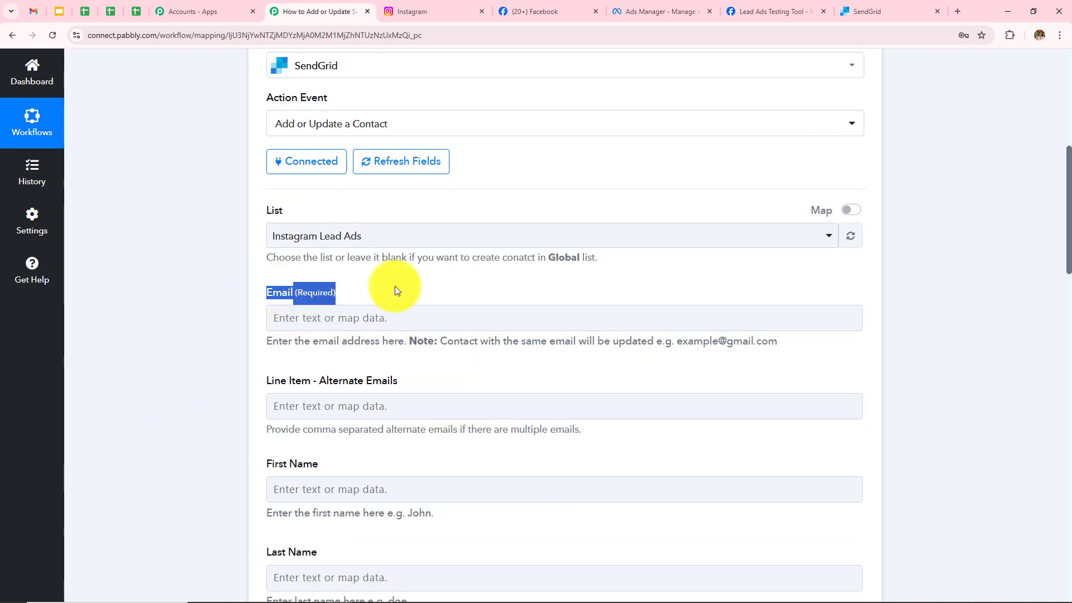
# Map the Email field to Res4 Email from the 'Instagram Lead Ads: New Lead (Instant)' trigger.
pyautogui.click(298, 321)
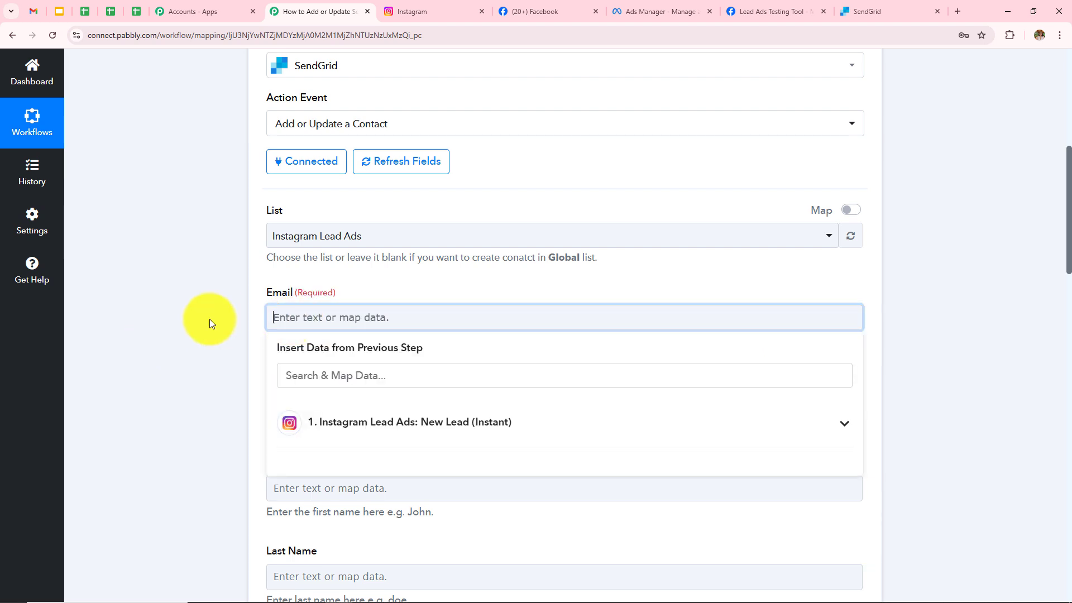
pyautogui.scroll(8, 210, 319)
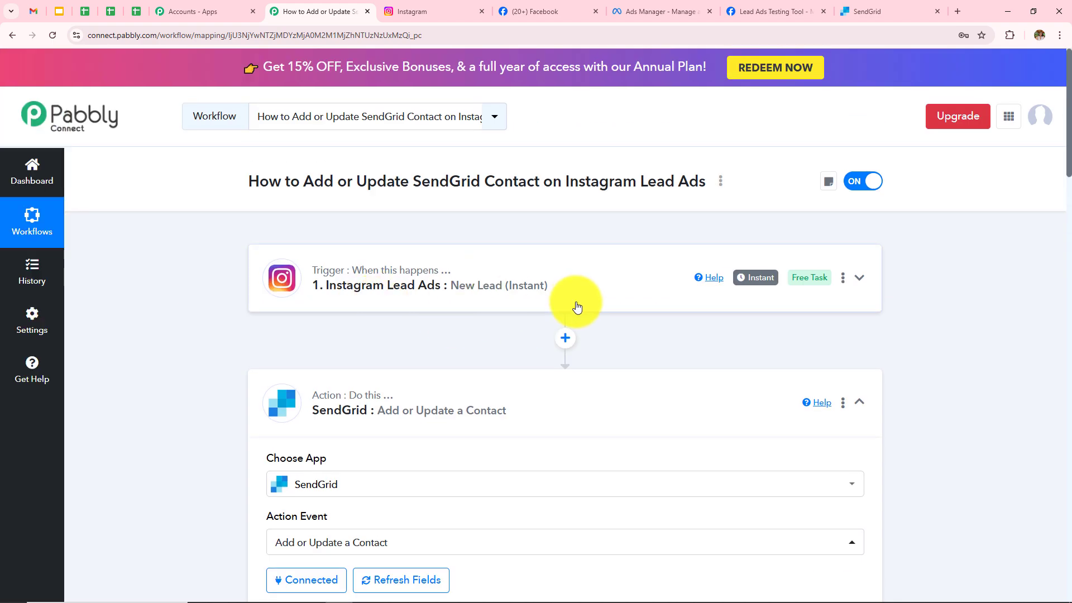
pyautogui.scroll(-8, 575, 302)
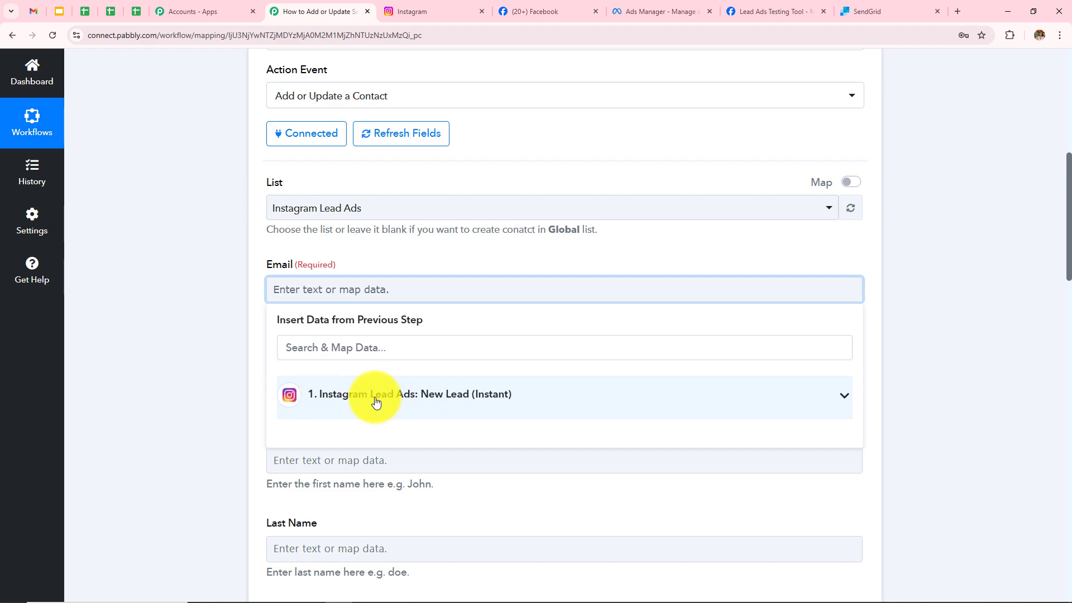
pyautogui.click(427, 401)
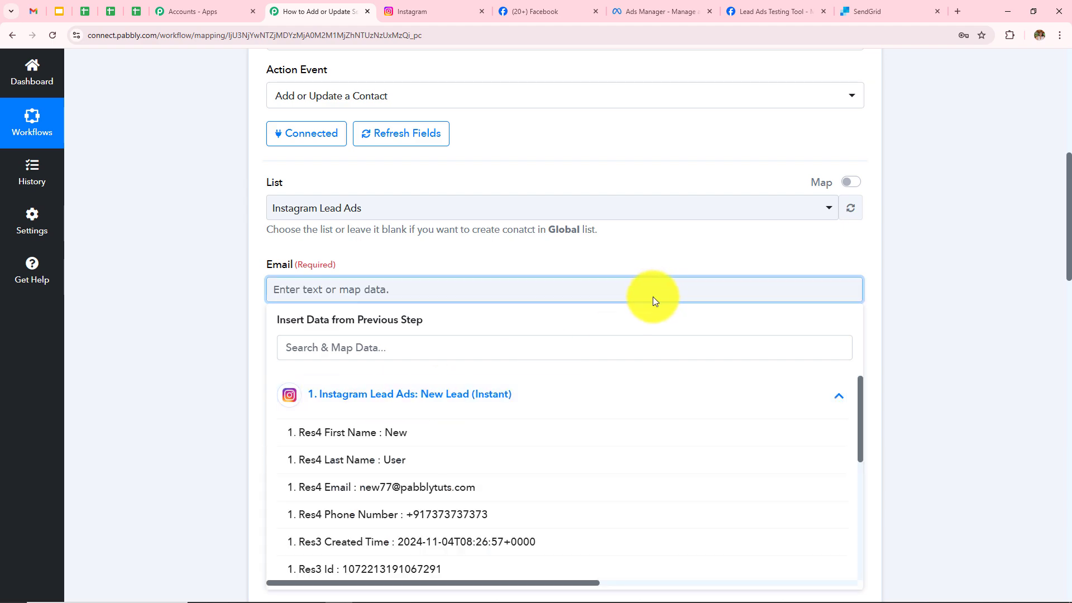
pyautogui.scroll(-3, 652, 297)
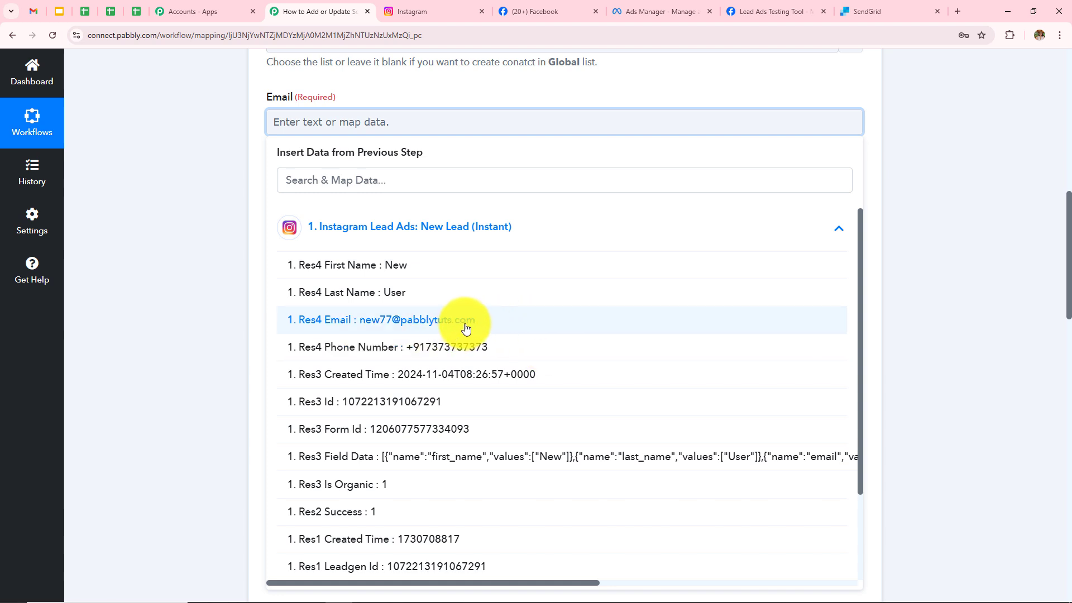
pyautogui.click(466, 328)
# Map SendGrid's First Name to Res4 First Name and Last Name to Res4 Last Name from Instagram Lead Ads.
pyautogui.click(179, 293)
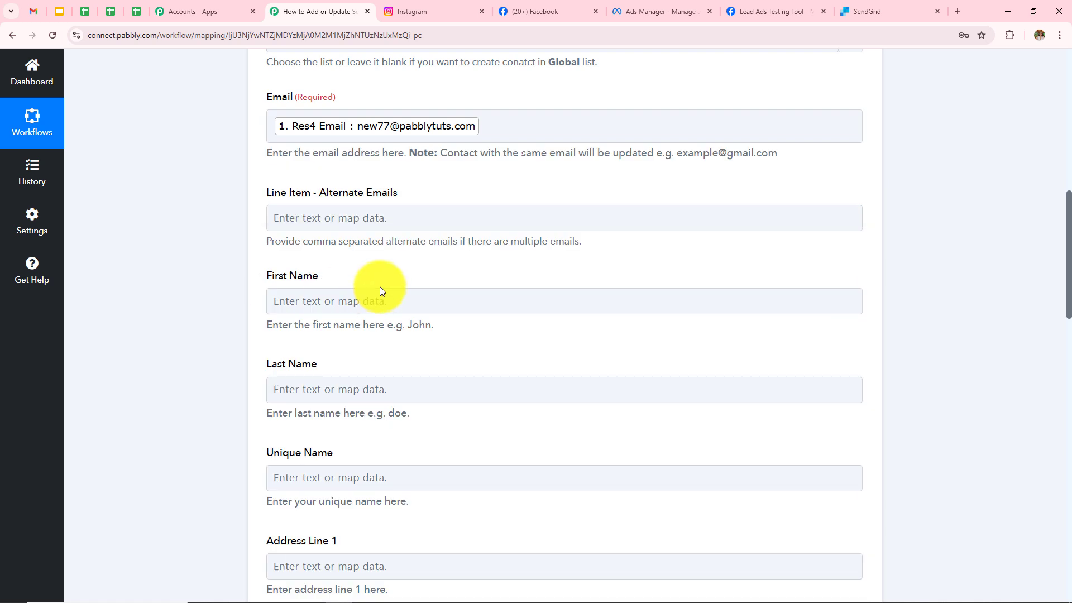
pyautogui.scroll(1, 421, 359)
pyautogui.scroll(-2, 421, 359)
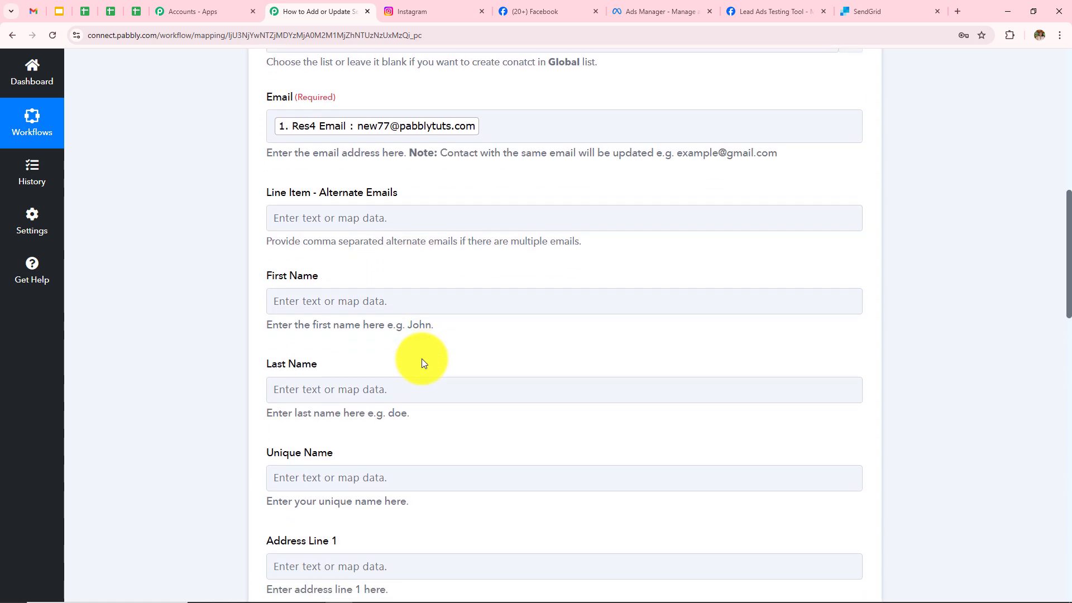
pyautogui.click(422, 247)
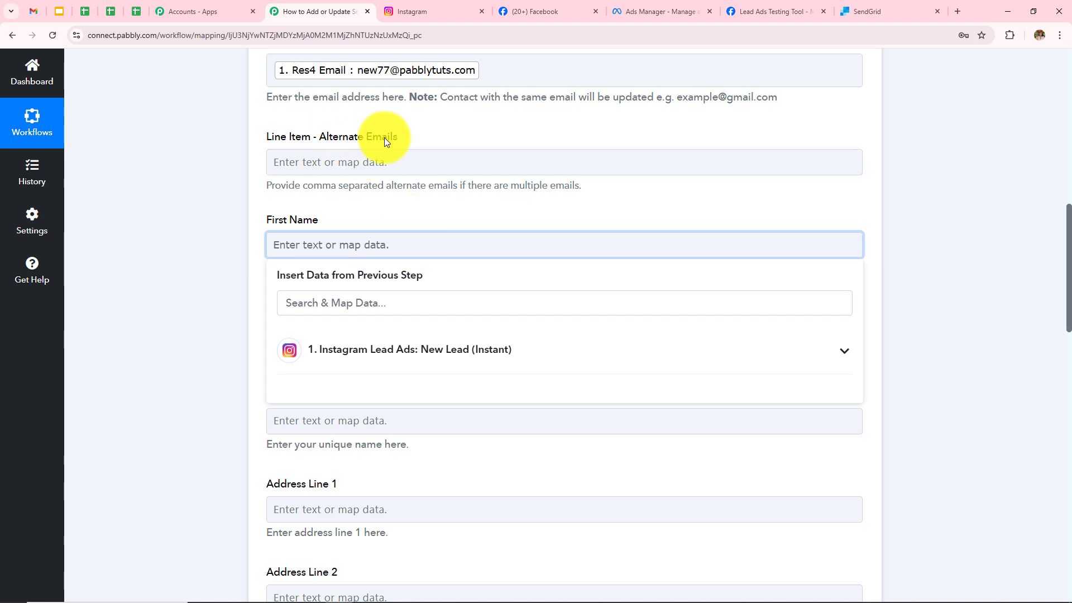
pyautogui.click(400, 351)
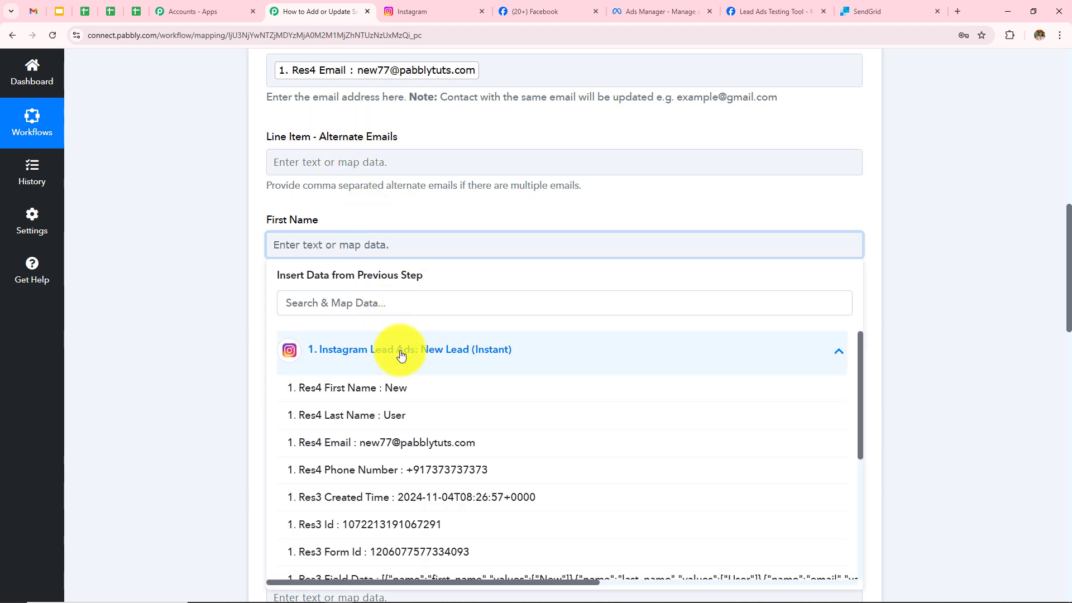
pyautogui.click(398, 389)
pyautogui.click(376, 342)
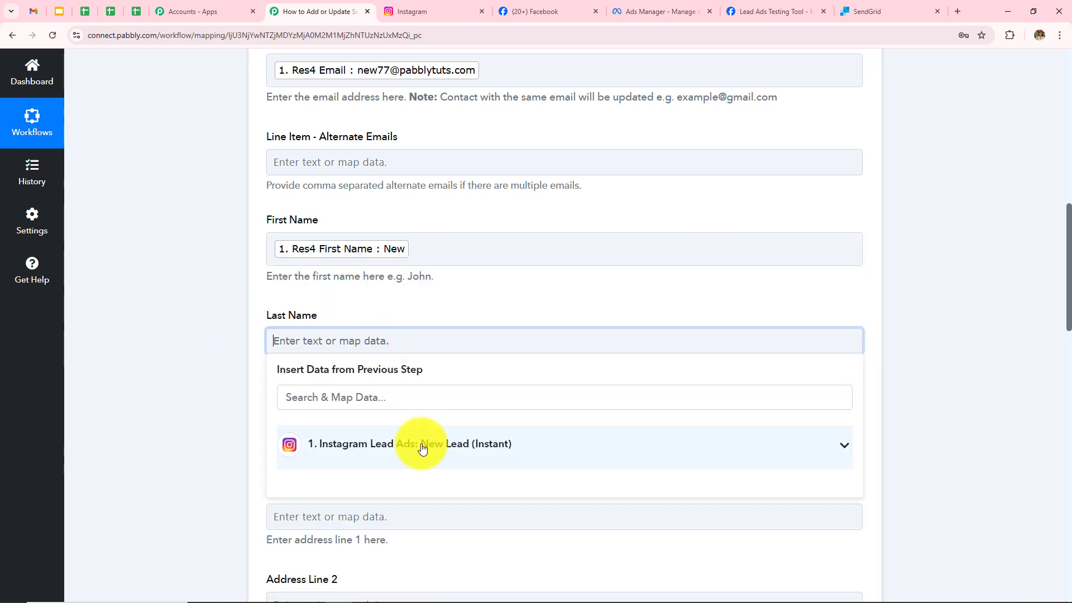
pyautogui.click(422, 448)
pyautogui.click(419, 508)
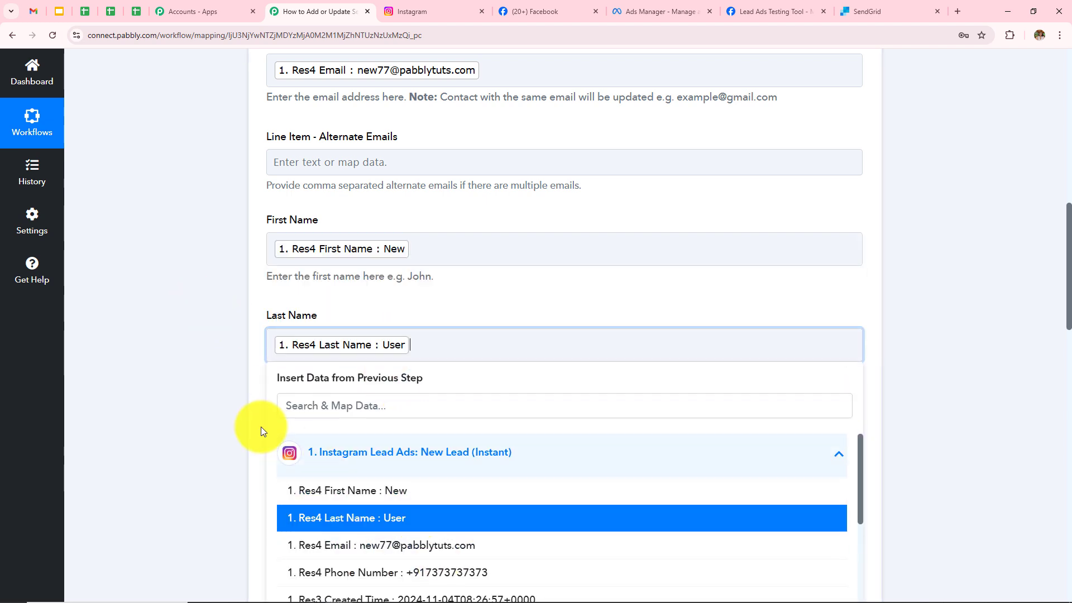
pyautogui.click(226, 414)
pyautogui.scroll(-3, 535, 370)
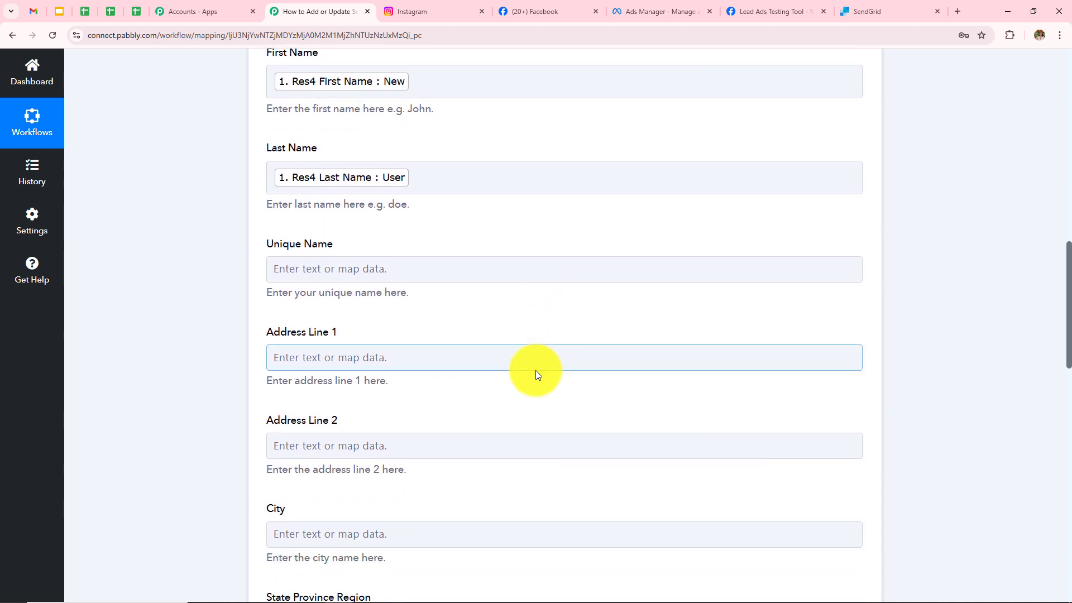
# Scroll past the optional address fields, leaving them empty.
pyautogui.scroll(-2, 535, 370)
pyautogui.moveTo(259, 132); pyautogui.dragTo(433, 363)
pyautogui.click(163, 318)
pyautogui.scroll(-2, 464, 306)
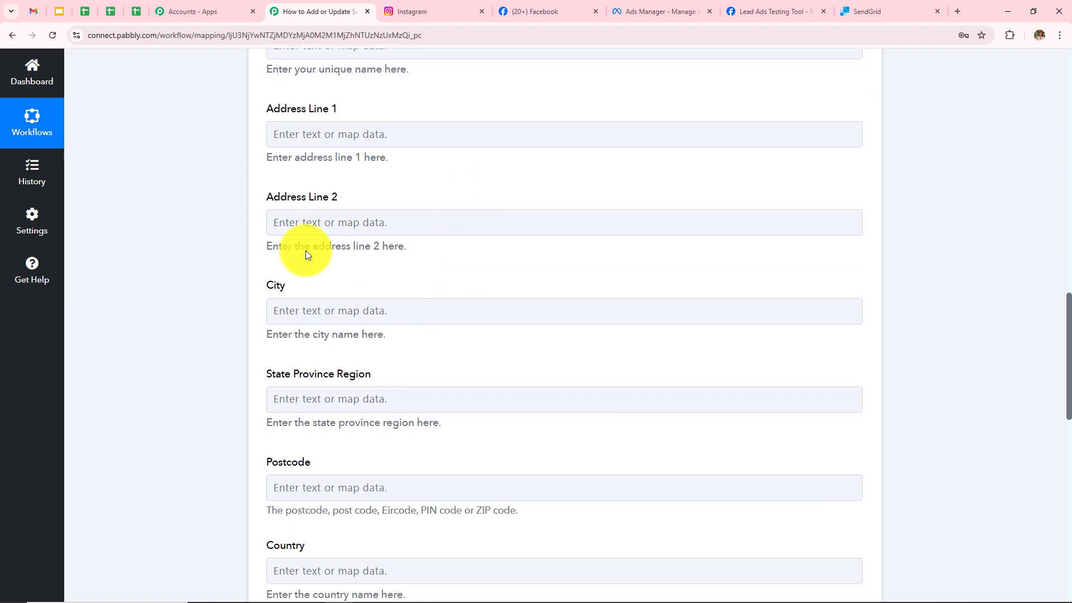
pyautogui.scroll(-3, 499, 383)
pyautogui.scroll(4, 500, 383)
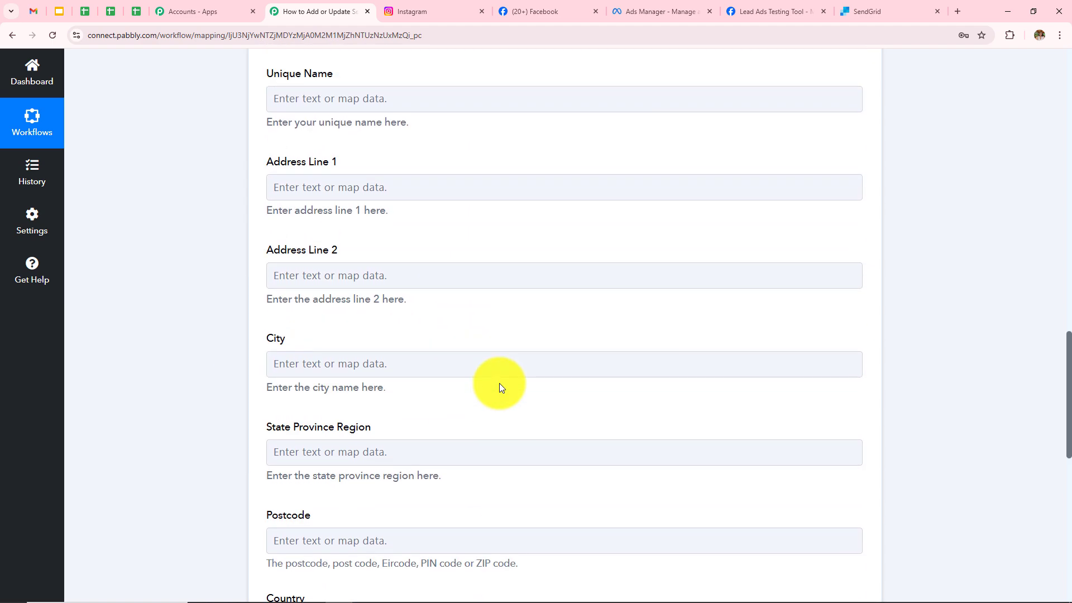
pyautogui.scroll(-3, 449, 383)
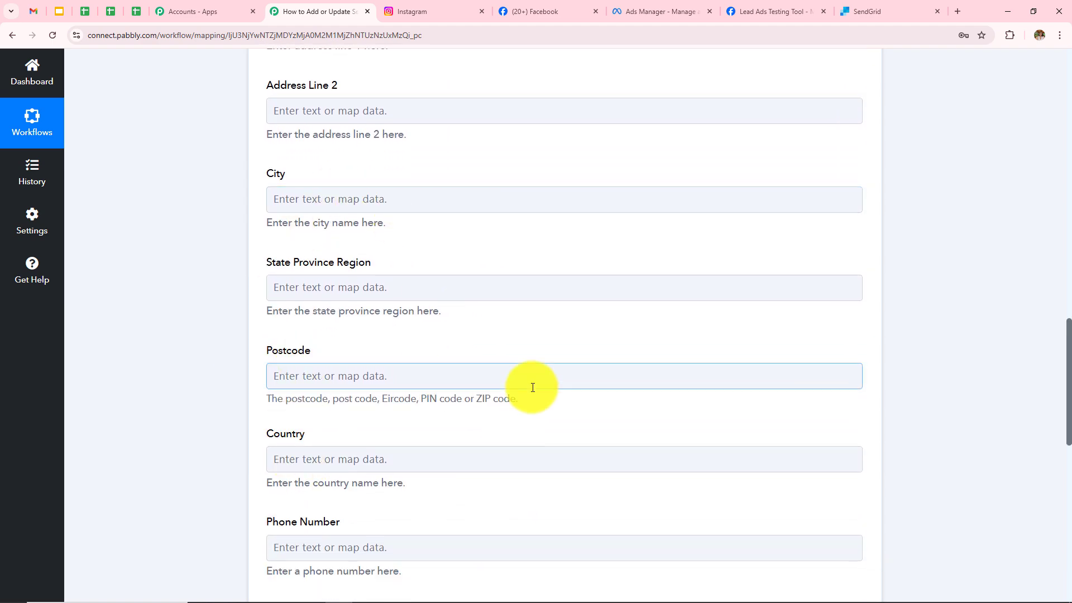
pyautogui.scroll(-3, 531, 385)
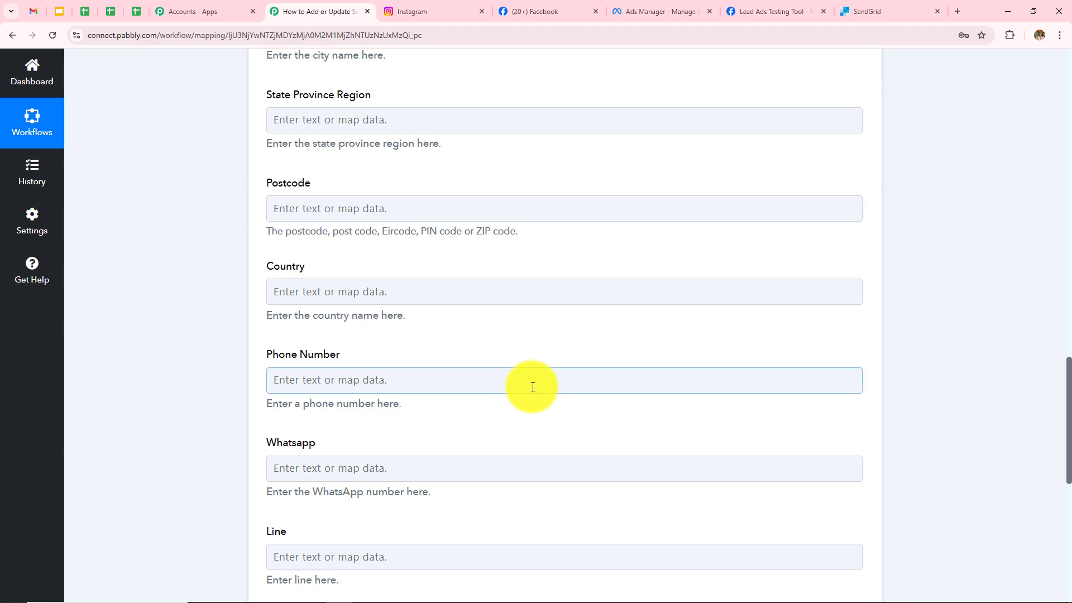
# Map the Phone Number field to the lead's Res4 Phone Number.
pyautogui.click(532, 387)
pyautogui.scroll(-3, 678, 249)
pyautogui.click(435, 330)
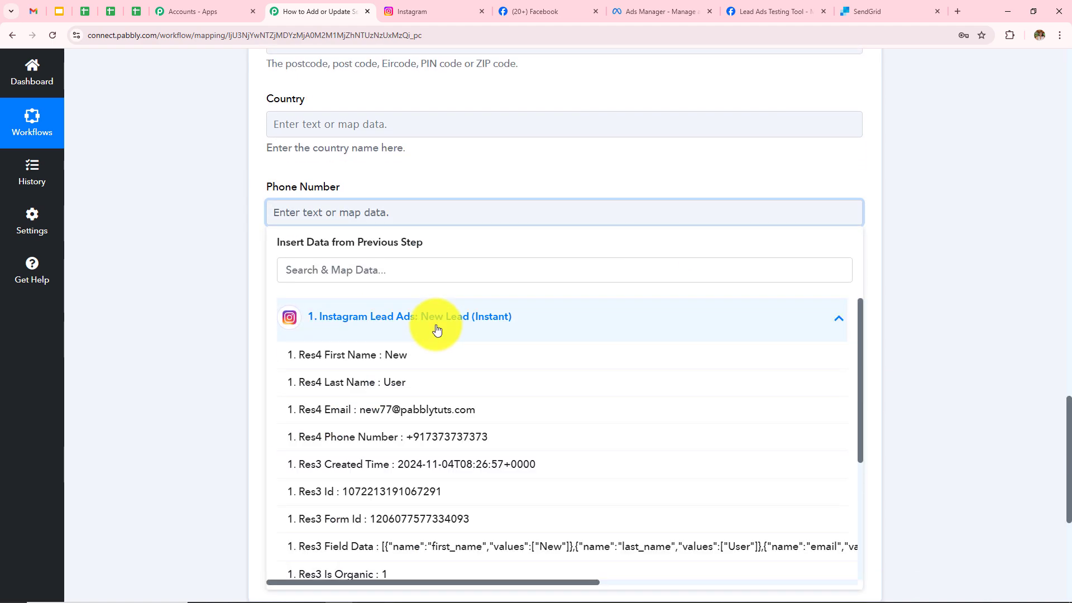
pyautogui.click(447, 437)
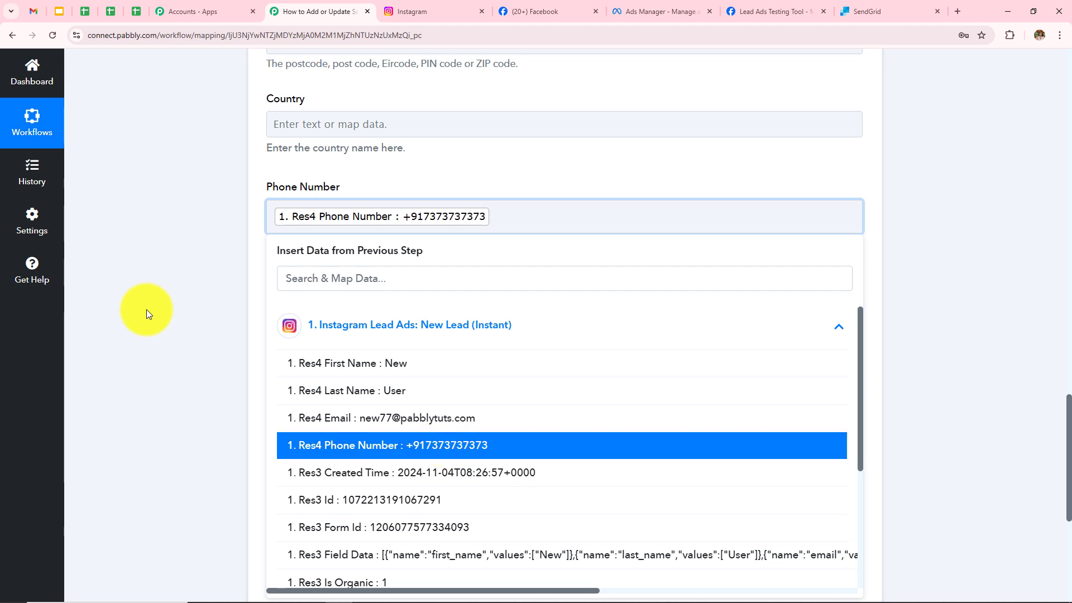
pyautogui.click(146, 309)
pyautogui.scroll(-2, 412, 328)
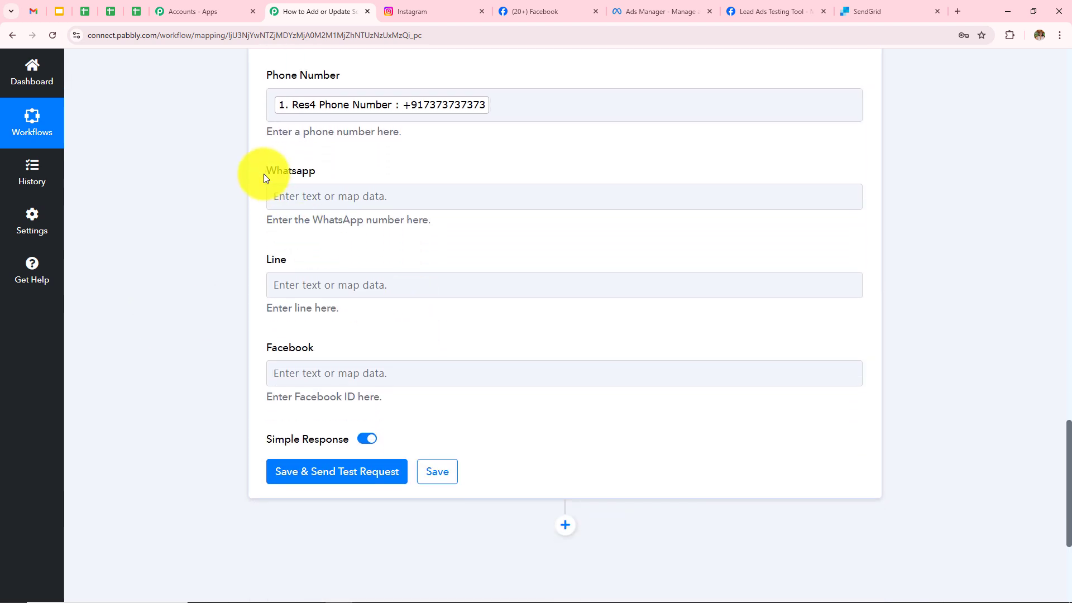
pyautogui.moveTo(263, 174); pyautogui.dragTo(404, 398)
pyautogui.click(209, 314)
pyautogui.scroll(7, 519, 334)
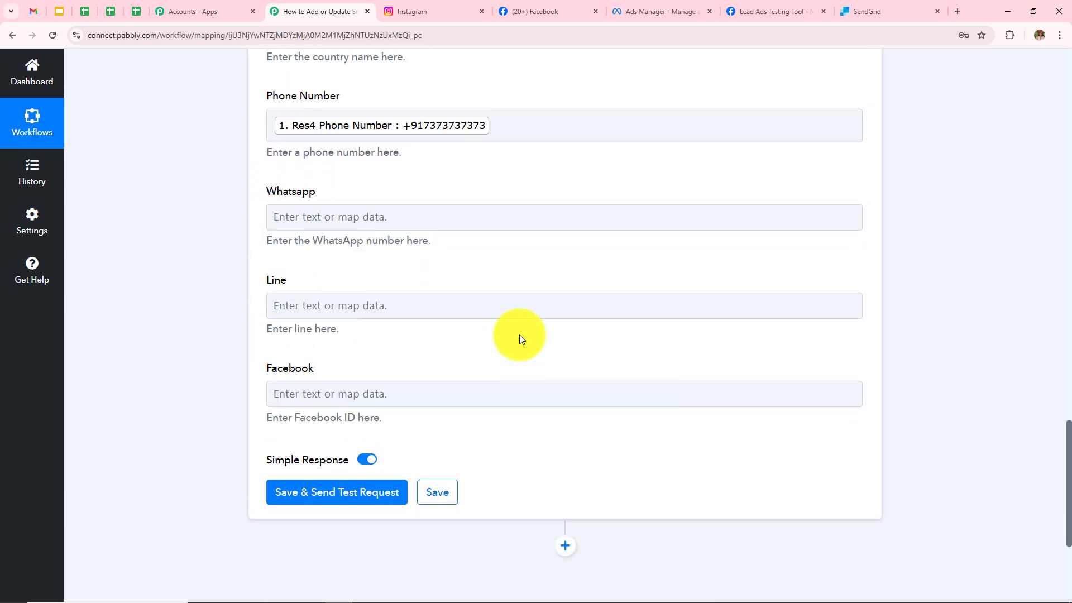
pyautogui.scroll(10, 519, 334)
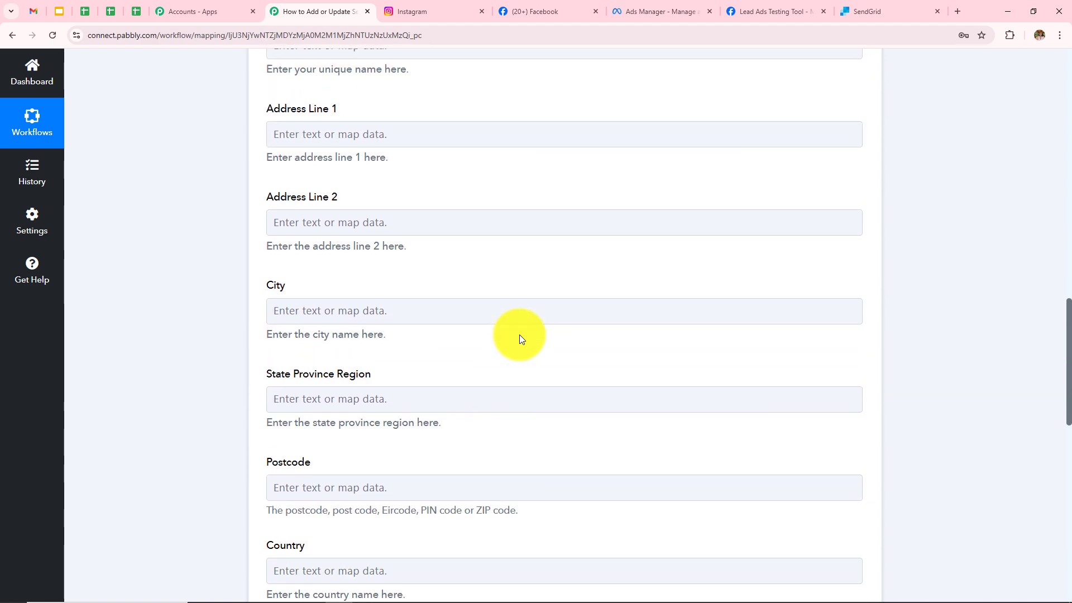
pyautogui.scroll(3, 520, 338)
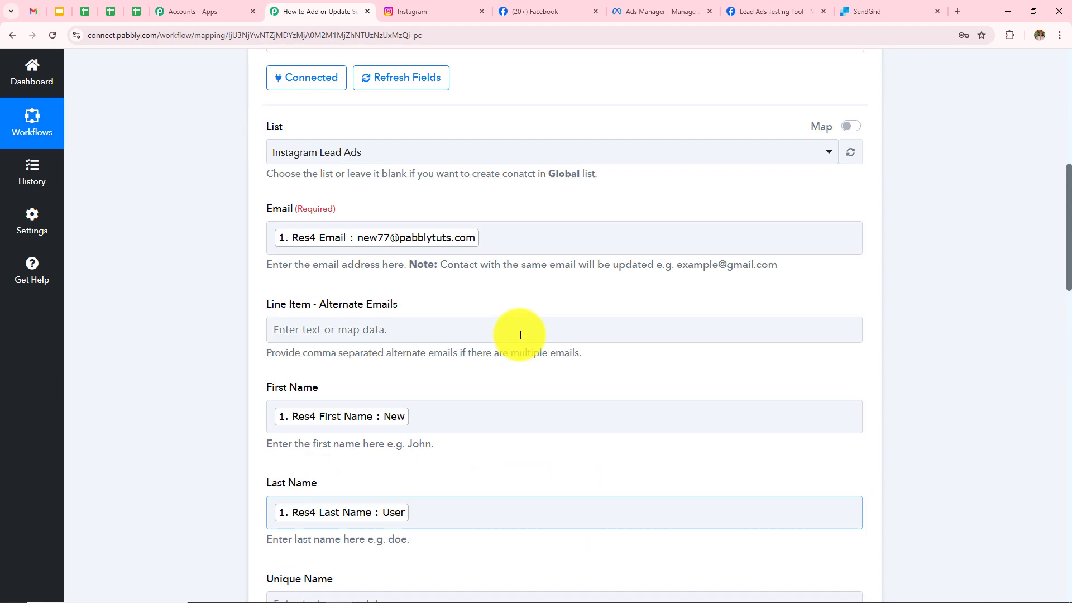
pyautogui.scroll(-17, 521, 335)
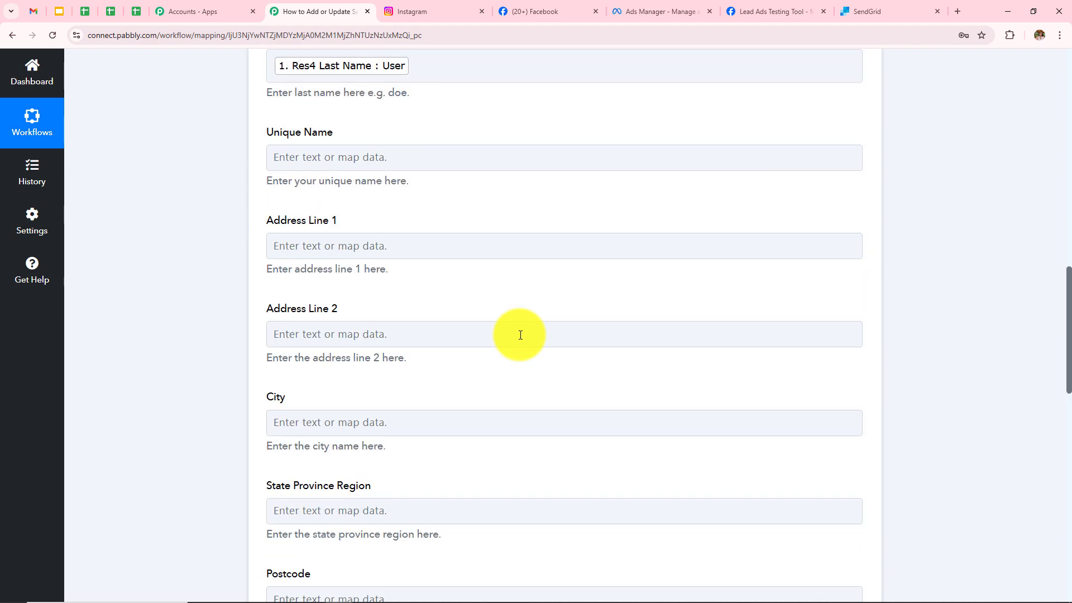
pyautogui.scroll(-3, 520, 335)
pyautogui.scroll(12, 520, 335)
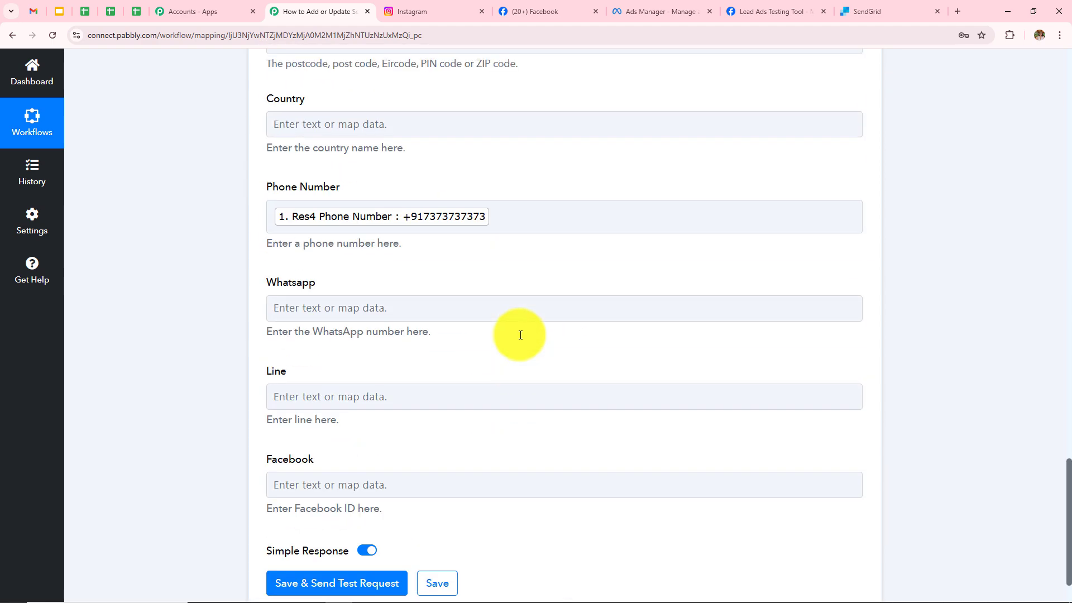
pyautogui.scroll(6, 519, 334)
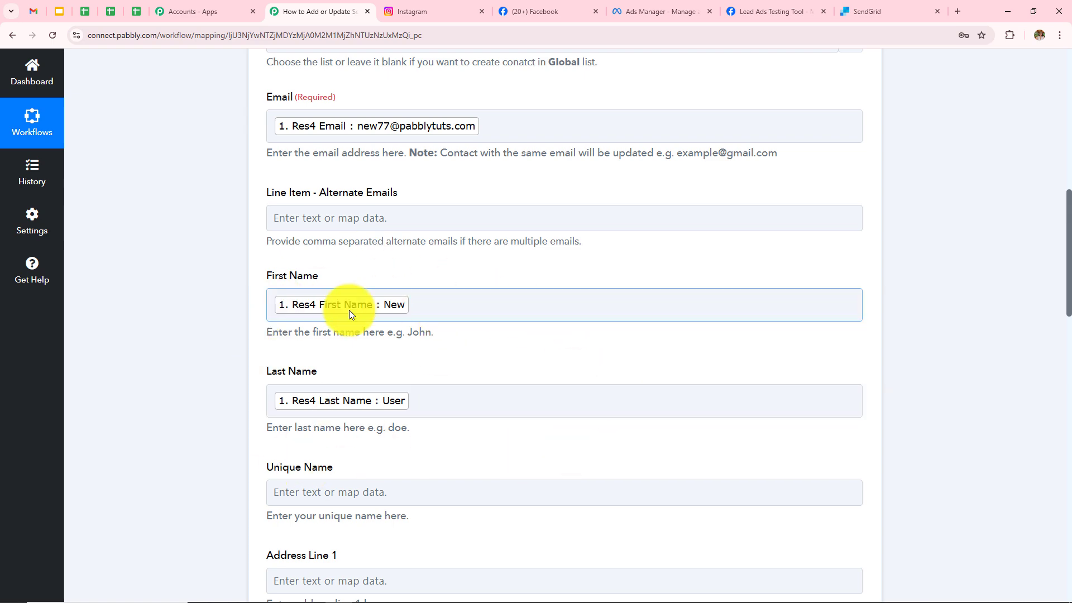
pyautogui.scroll(5, 578, 403)
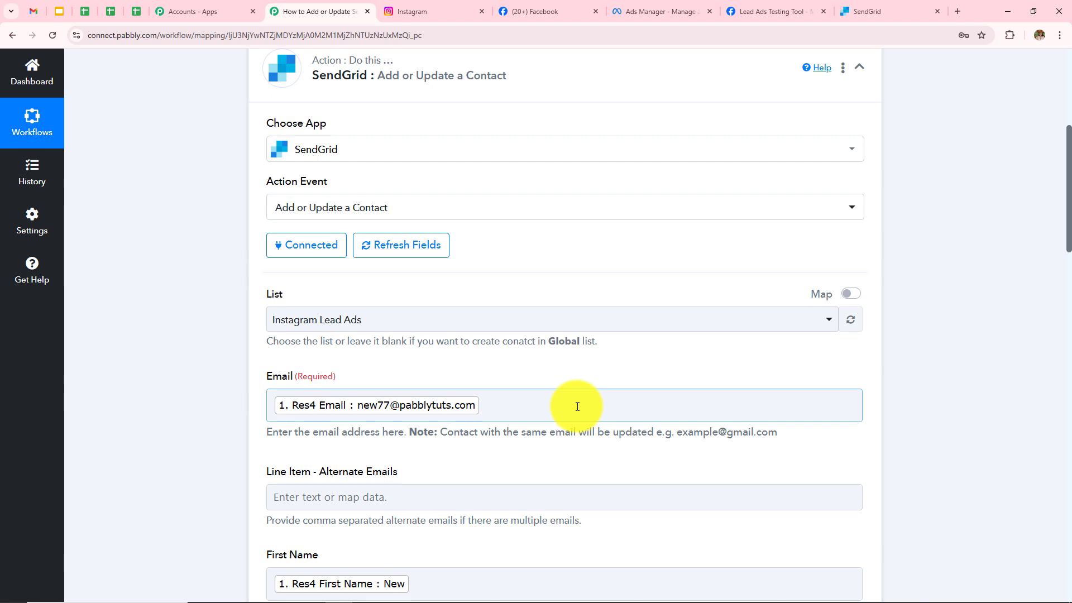
pyautogui.click(578, 407)
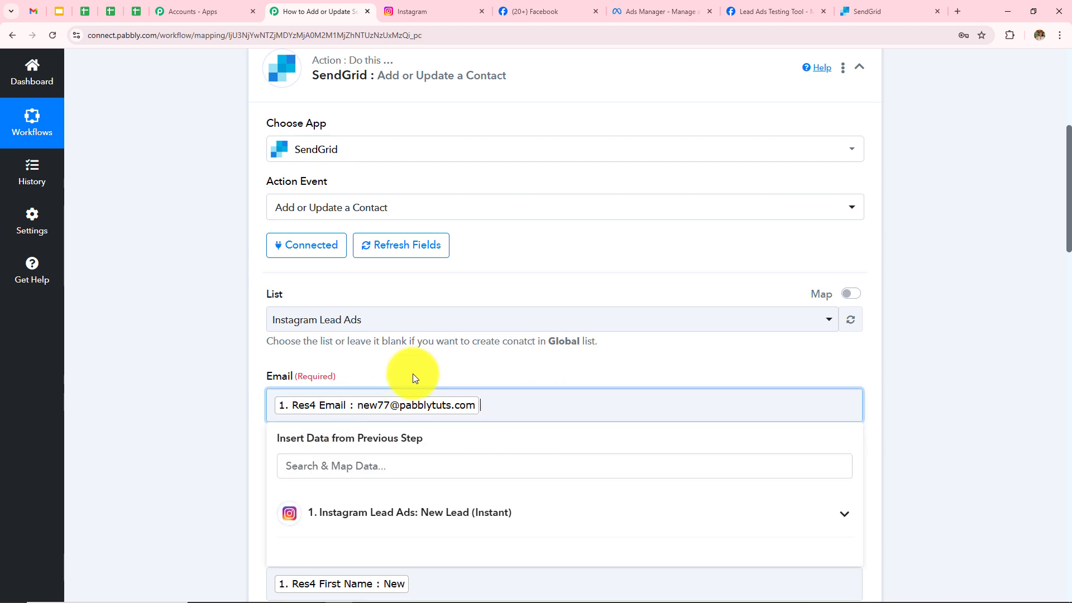
pyautogui.click(181, 444)
pyautogui.scroll(-4, 552, 398)
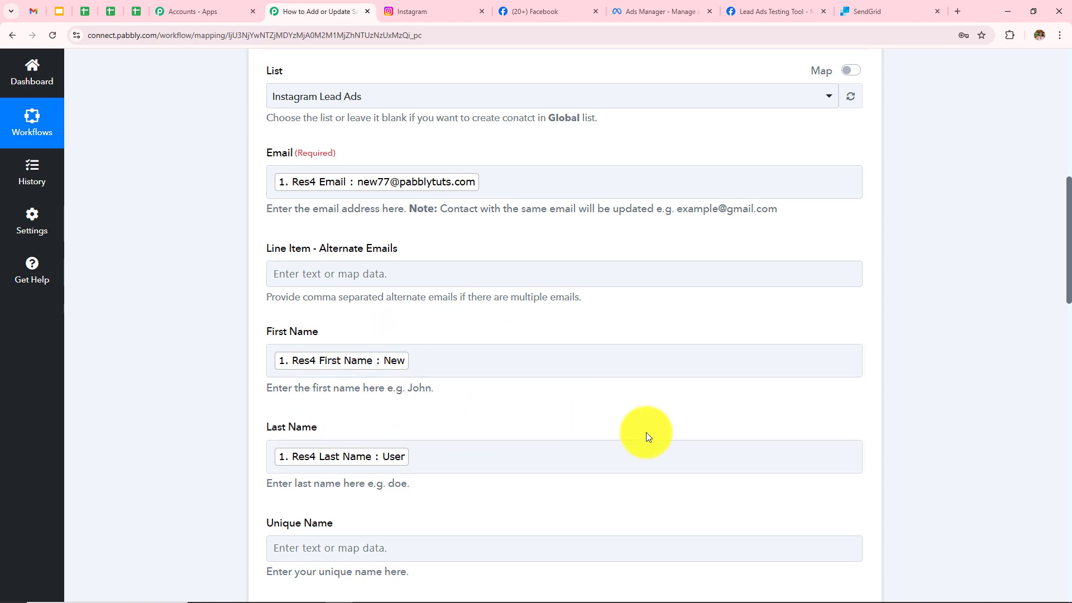
pyautogui.scroll(-3, 640, 495)
pyautogui.scroll(-13, 640, 495)
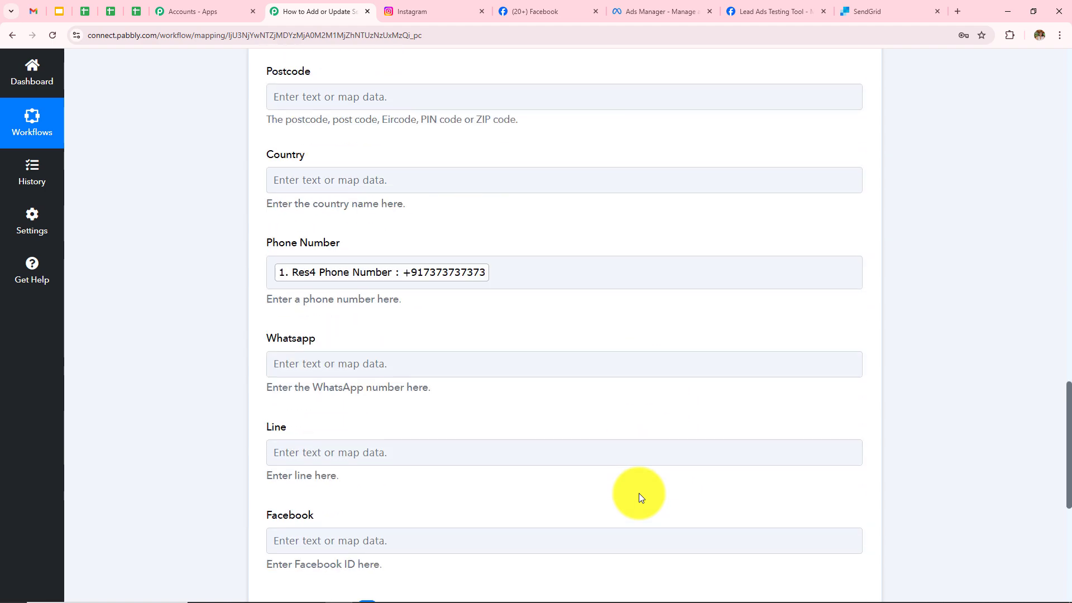
pyautogui.scroll(-4, 641, 497)
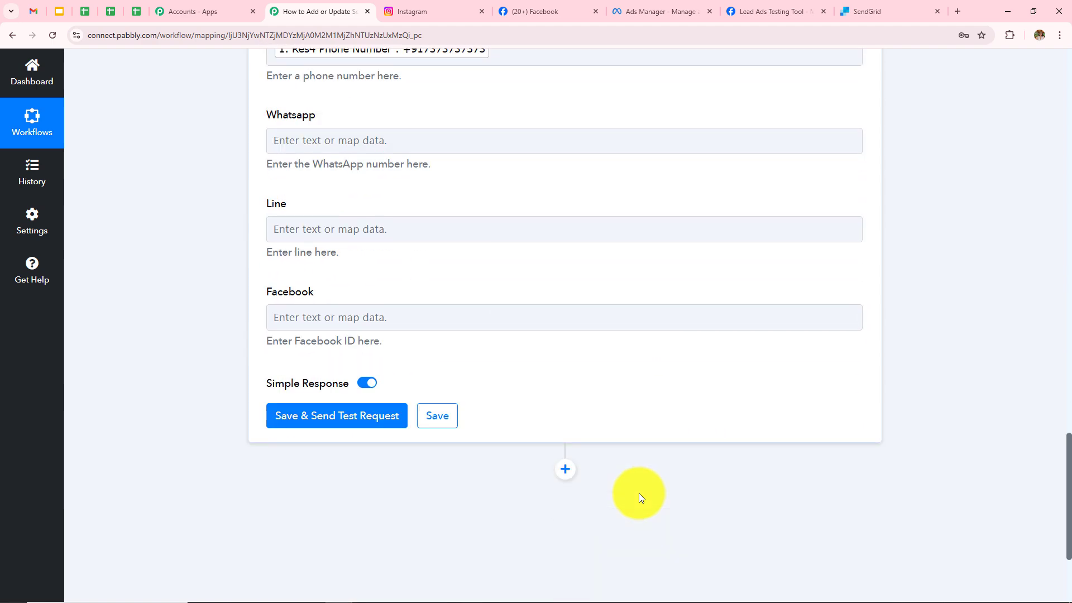
# Save the SendGrid action, send a test request, and check the returned Job Id.
pyautogui.click(325, 430)
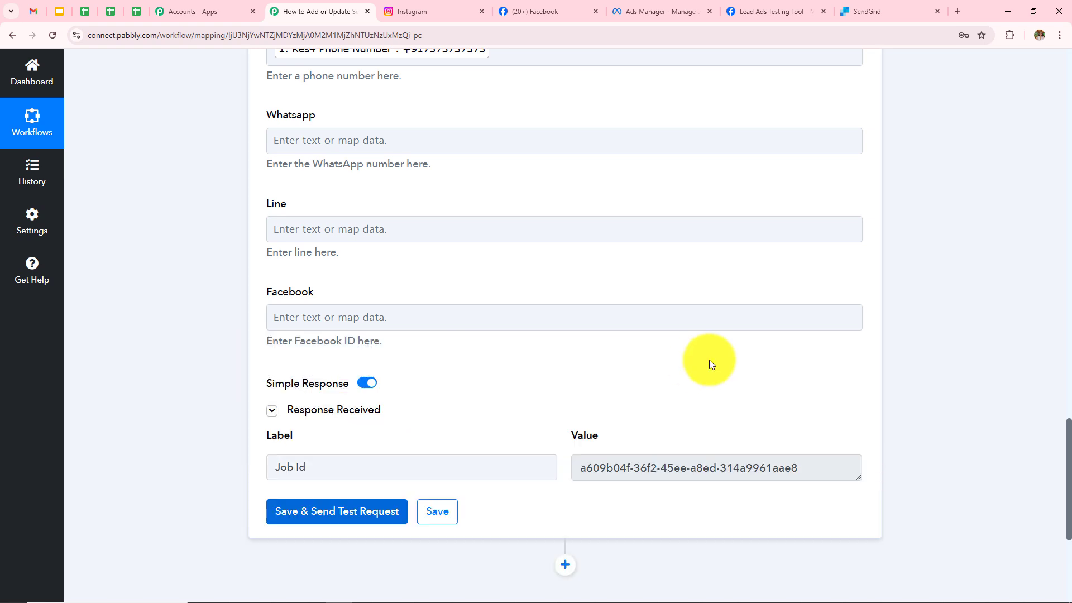
pyautogui.moveTo(803, 468); pyautogui.dragTo(433, 486)
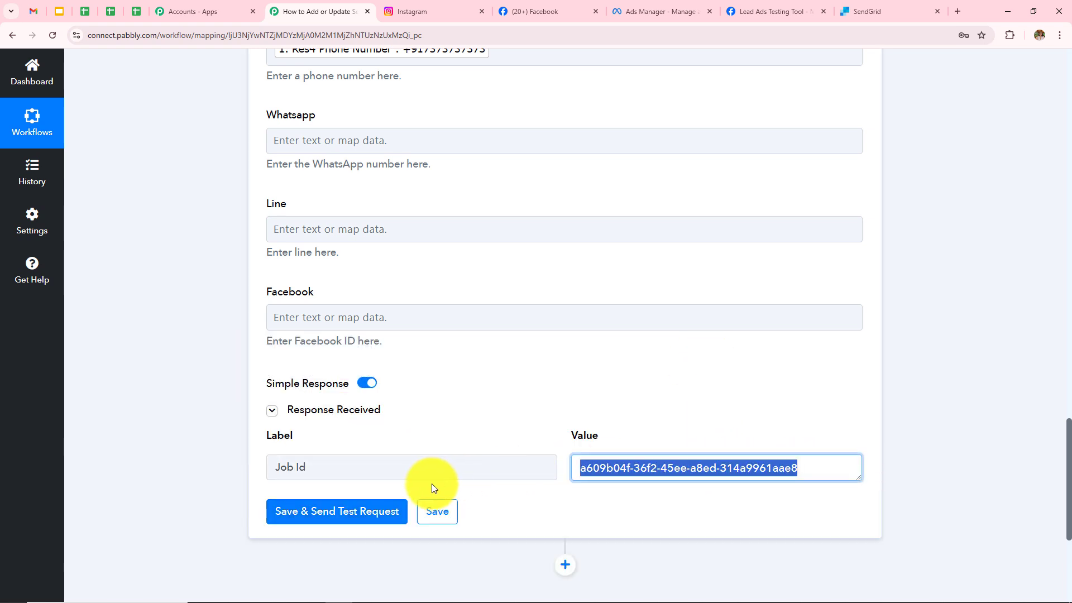
pyautogui.click(484, 391)
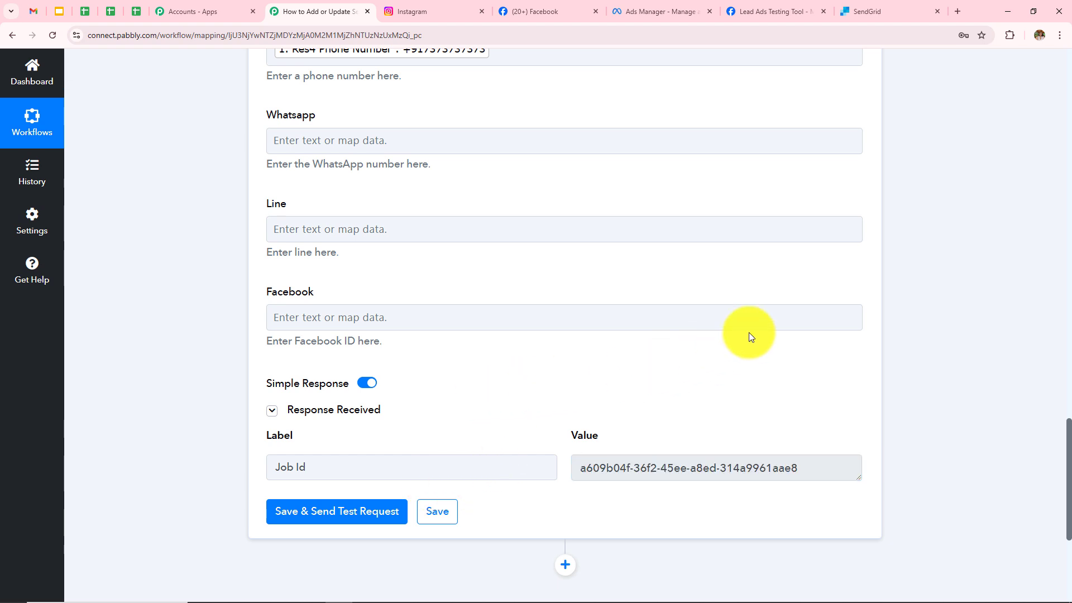
# In SendGrid, go to Marketing > Contacts and open the Instagram Lead Ads list.
pyautogui.click(867, 10)
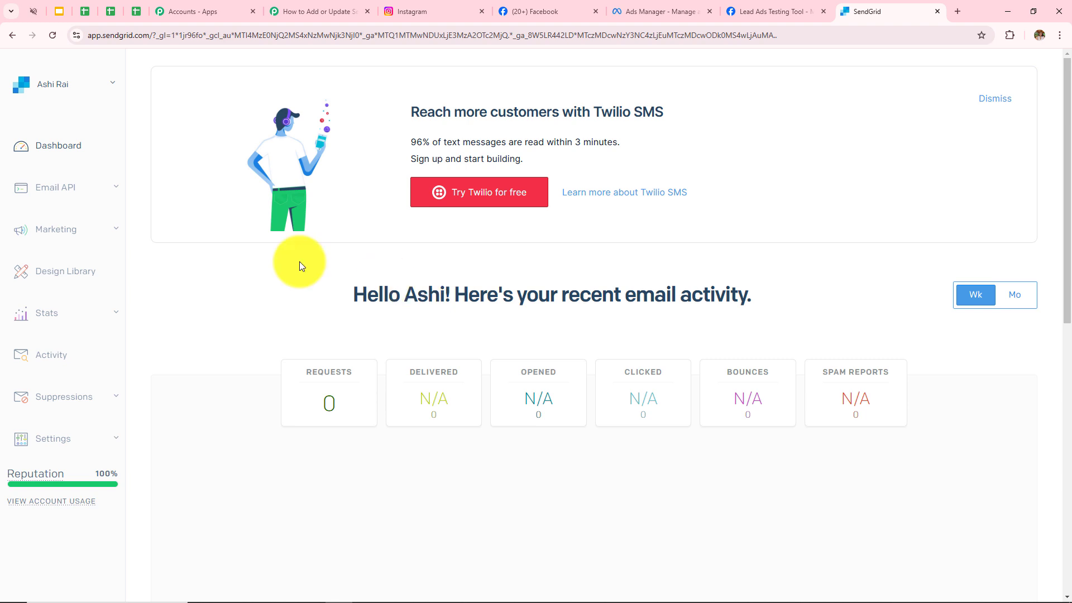
pyautogui.click(59, 229)
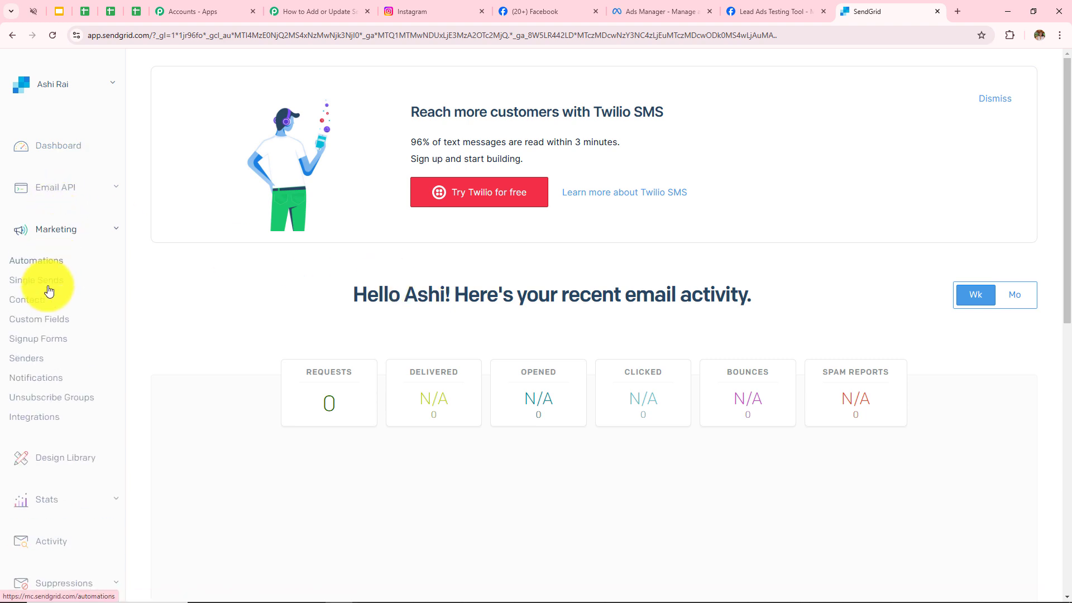
pyautogui.click(28, 309)
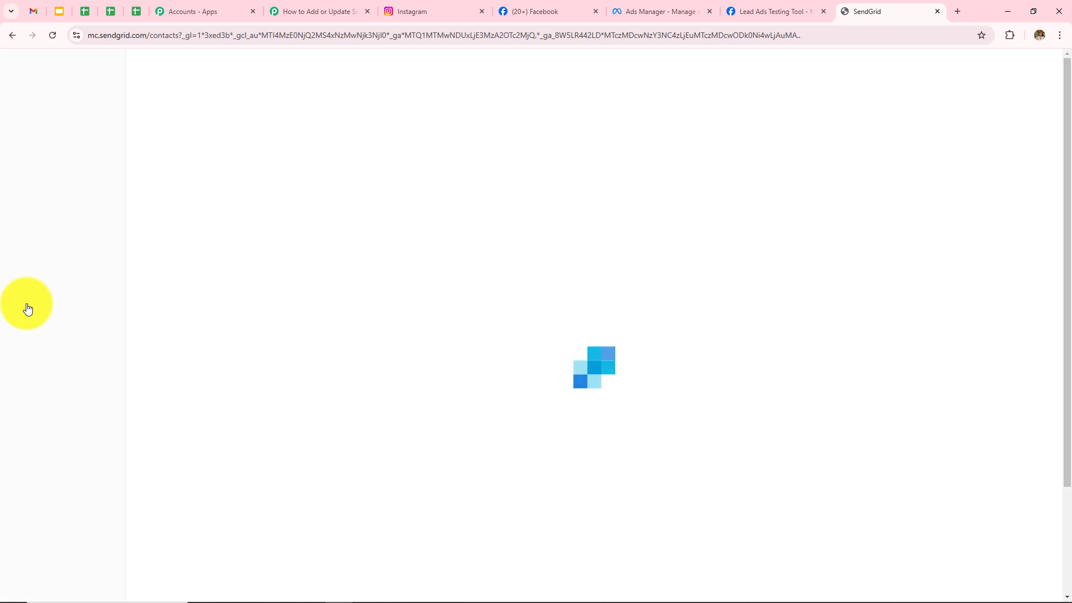
pyautogui.scroll(-3, 313, 408)
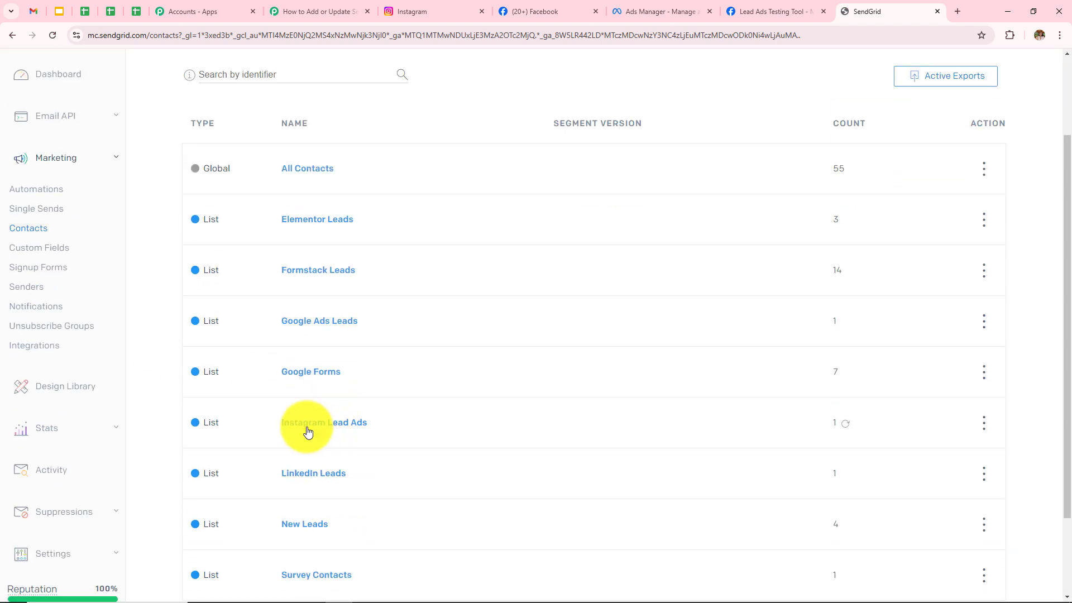
pyautogui.click(311, 429)
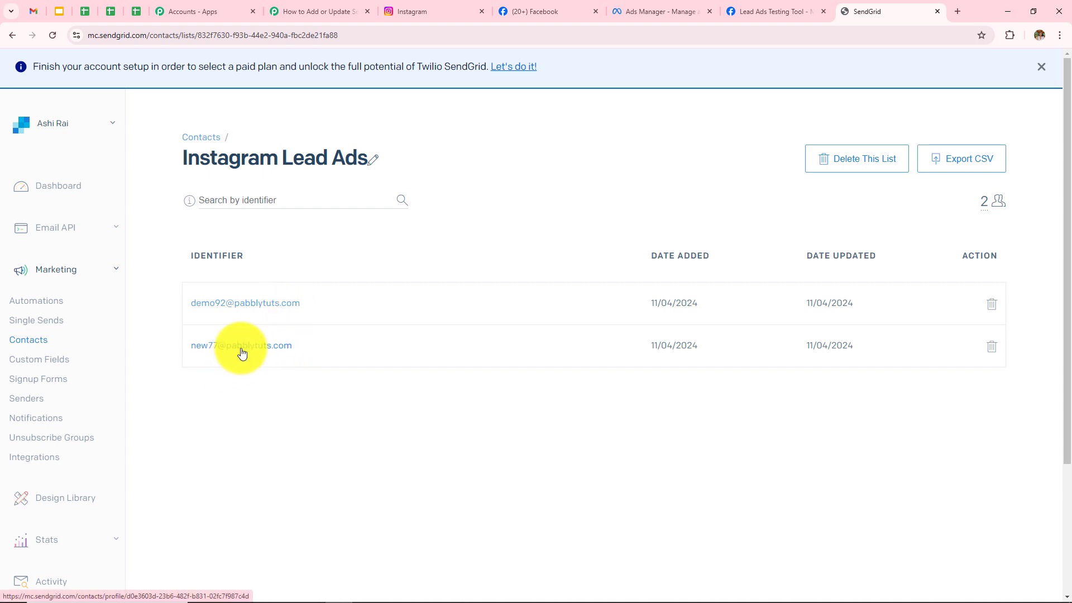
# Open the New User contact to confirm its name, email and phone.
pyautogui.click(242, 346)
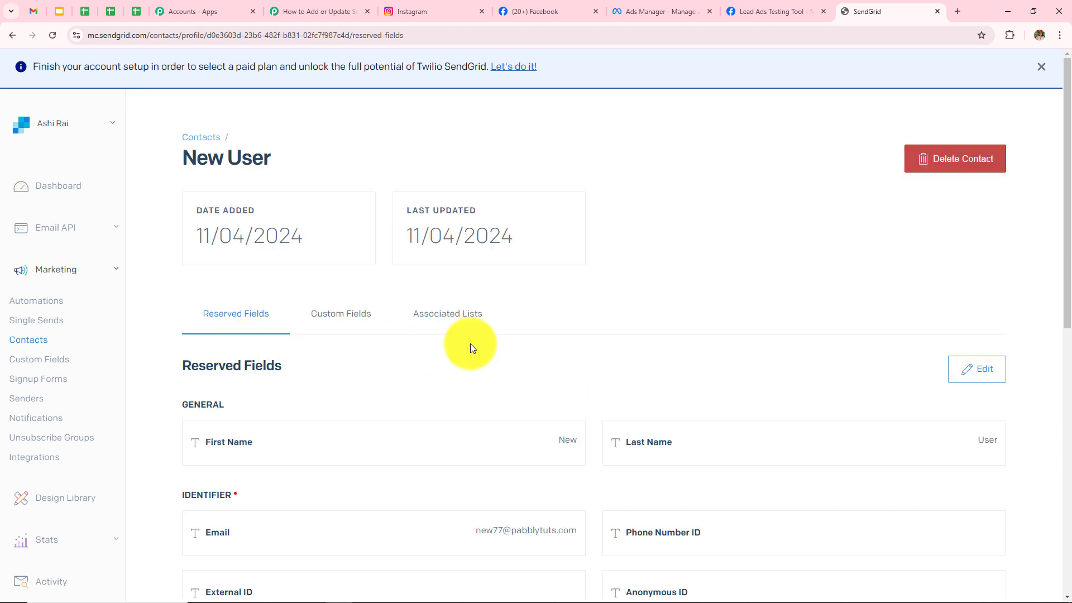
pyautogui.scroll(-2, 470, 344)
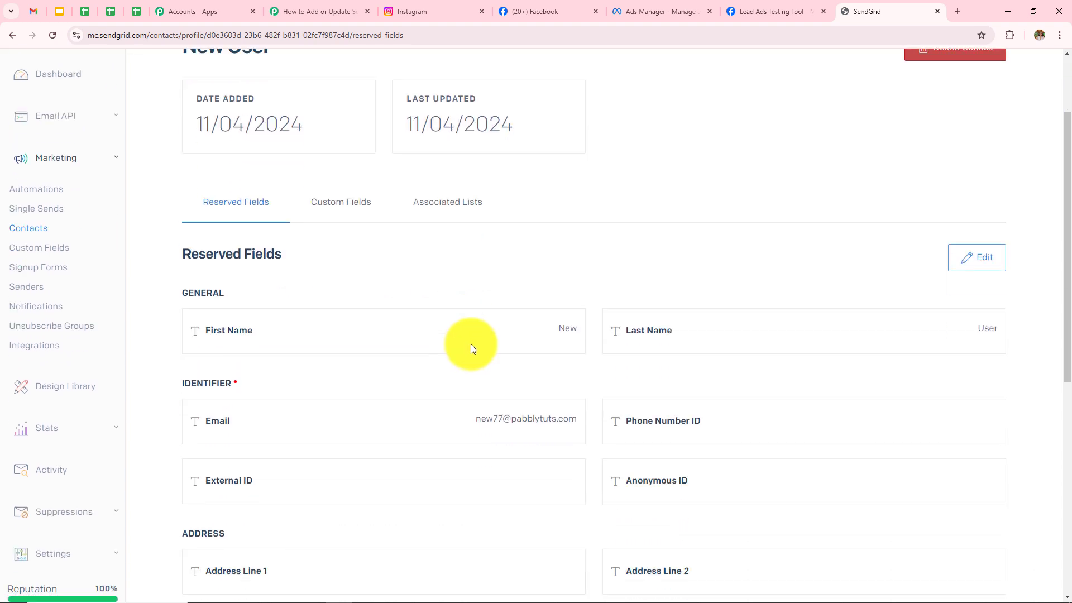
pyautogui.scroll(2, 470, 344)
pyautogui.scroll(-4, 471, 344)
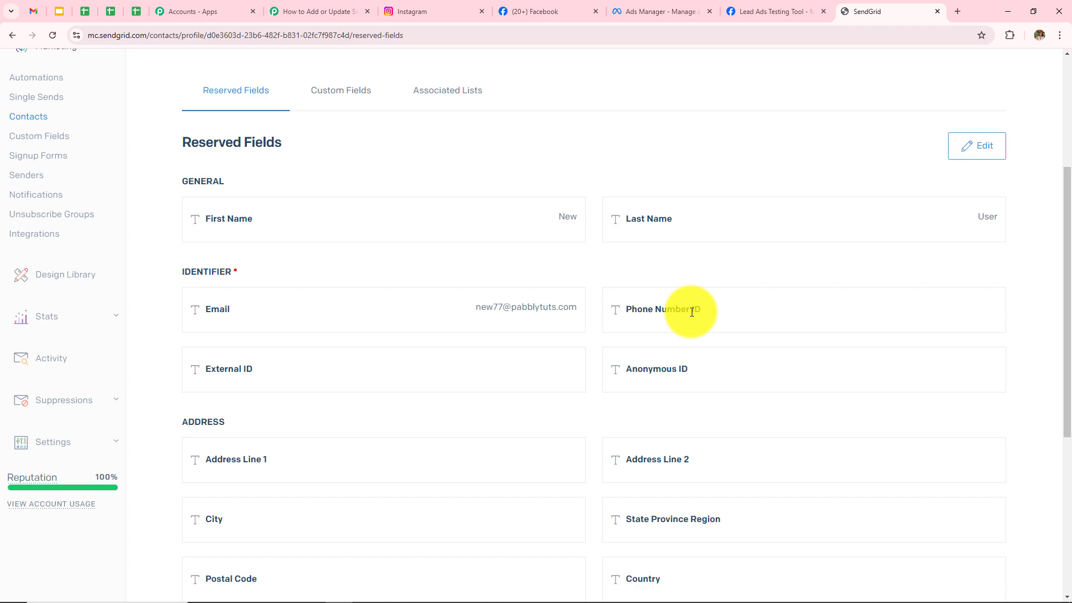
pyautogui.scroll(-6, 692, 311)
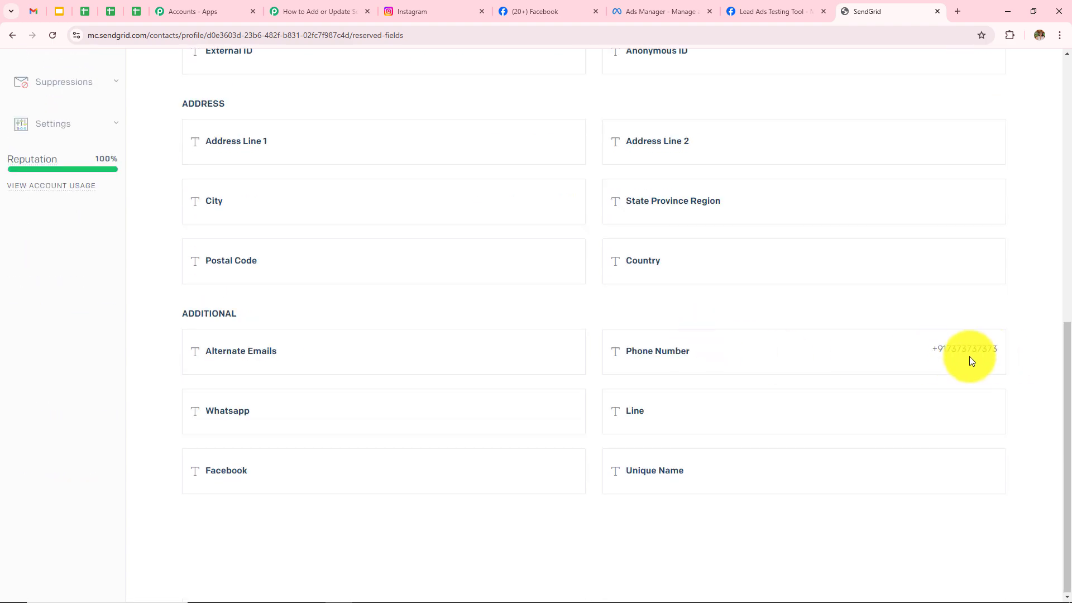
pyautogui.scroll(10, 969, 357)
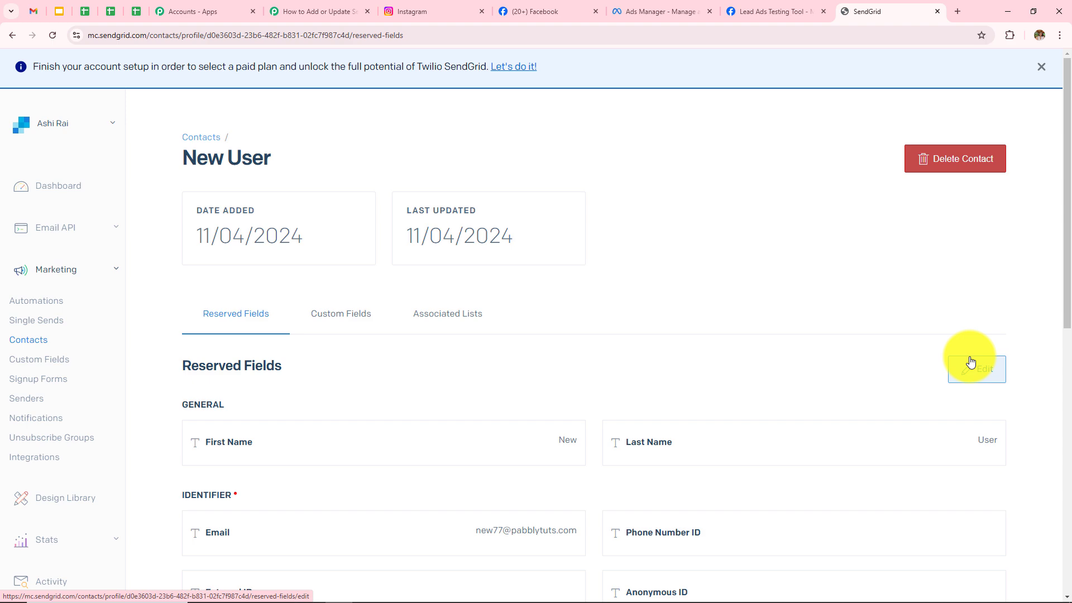
pyautogui.click(765, 13)
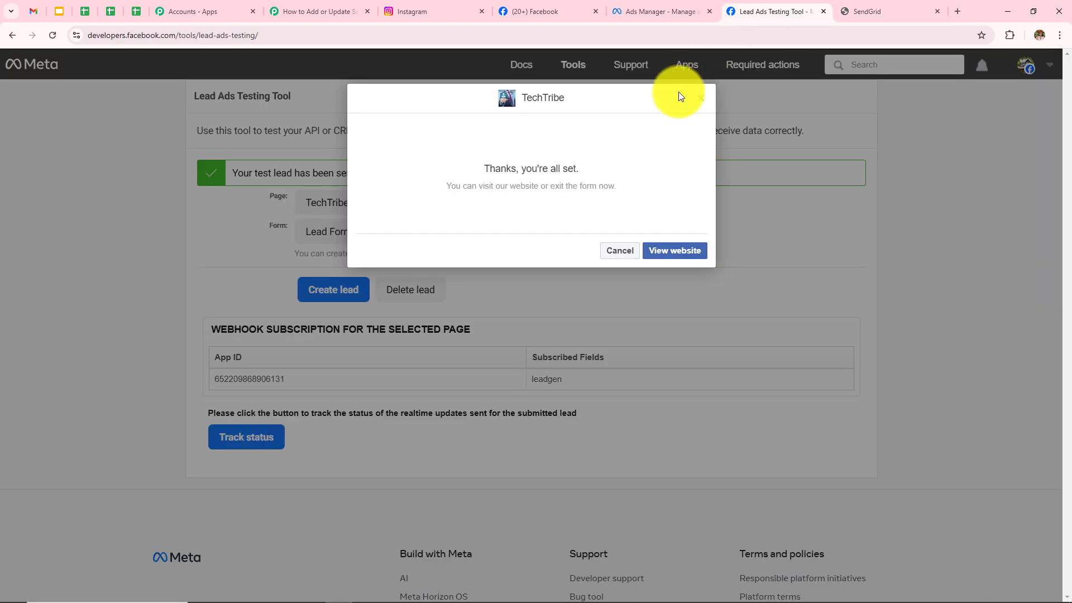
# Delete the previous test lead and reload the Lead Ads Testing Tool.
pyautogui.click(701, 99)
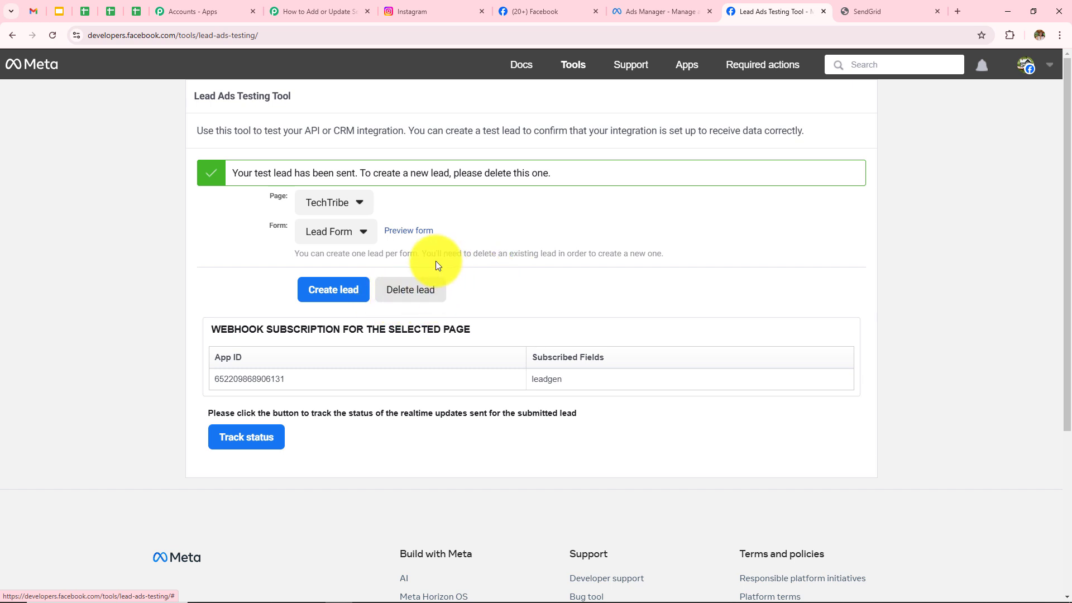
pyautogui.click(409, 291)
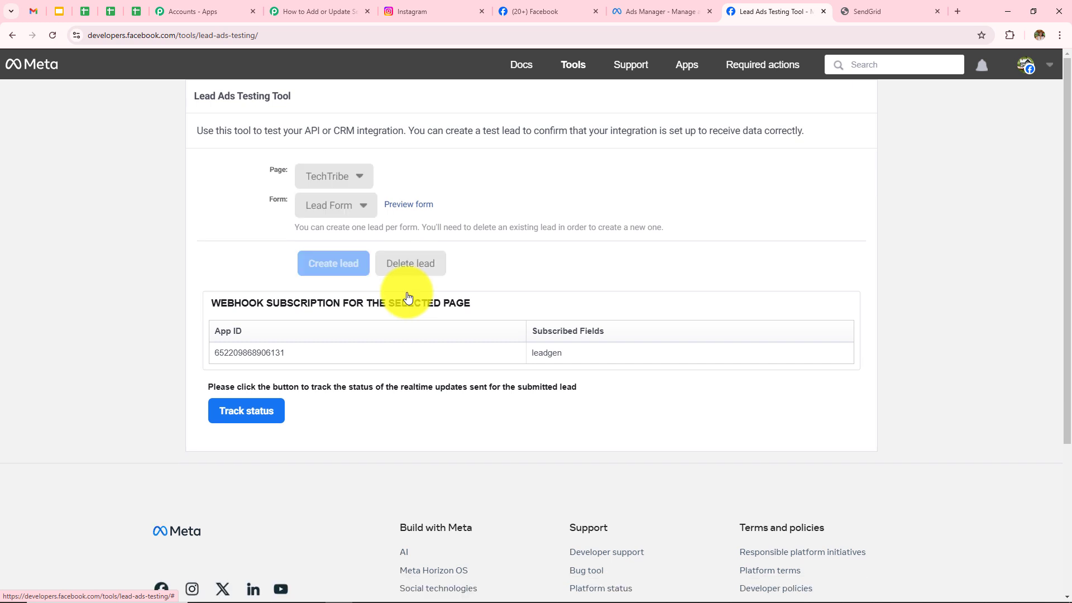
pyautogui.click(56, 37)
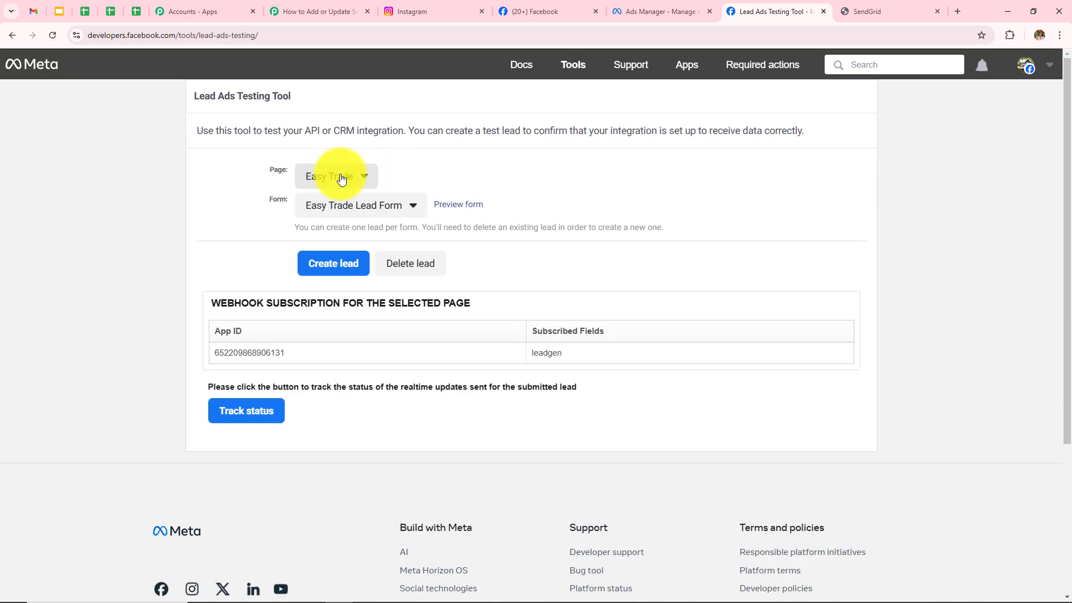
# Select the TechTribe page and its Lead Form, then preview the form.
pyautogui.click(341, 177)
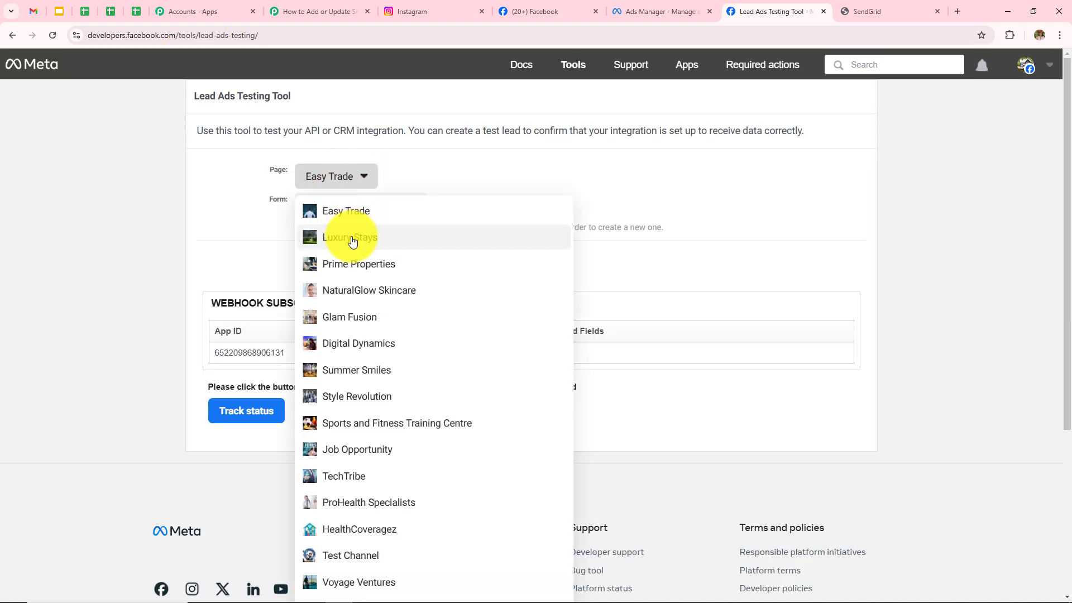
pyautogui.scroll(-3, 376, 346)
pyautogui.click(377, 310)
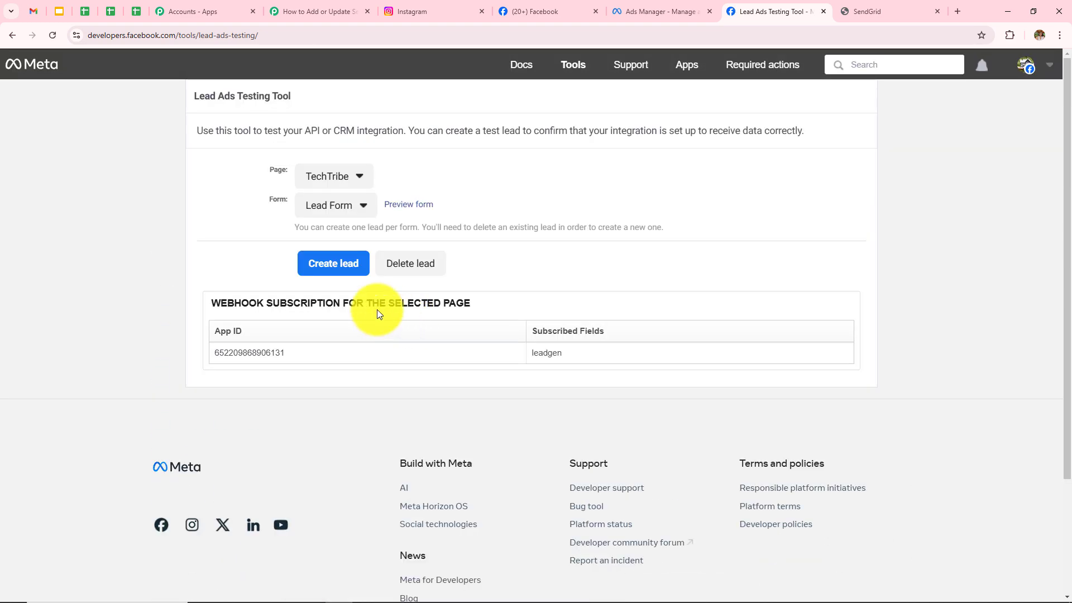
pyautogui.click(352, 205)
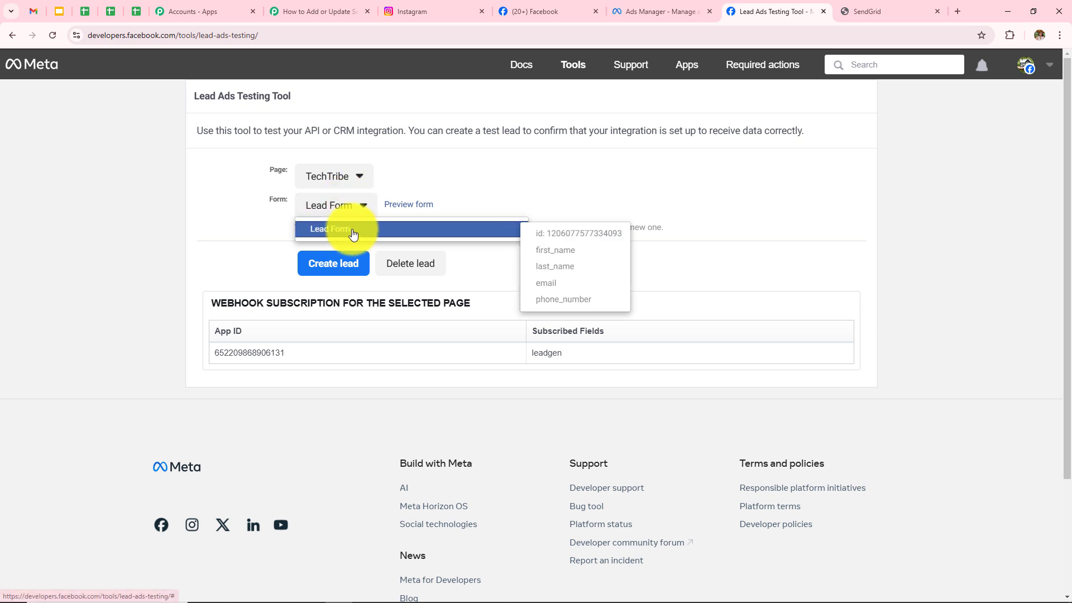
pyautogui.click(356, 232)
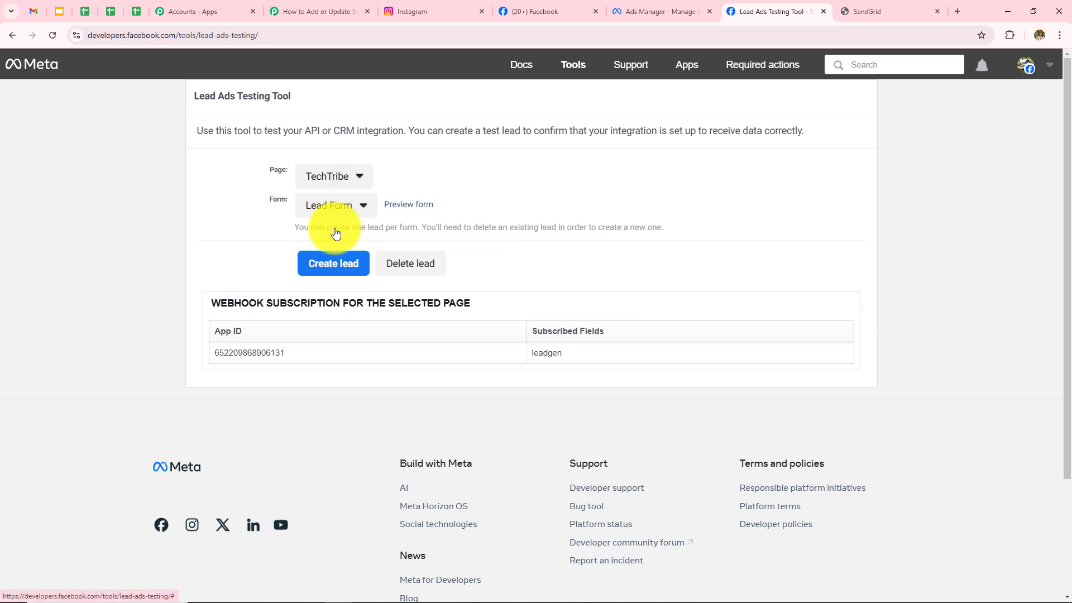
pyautogui.click(399, 210)
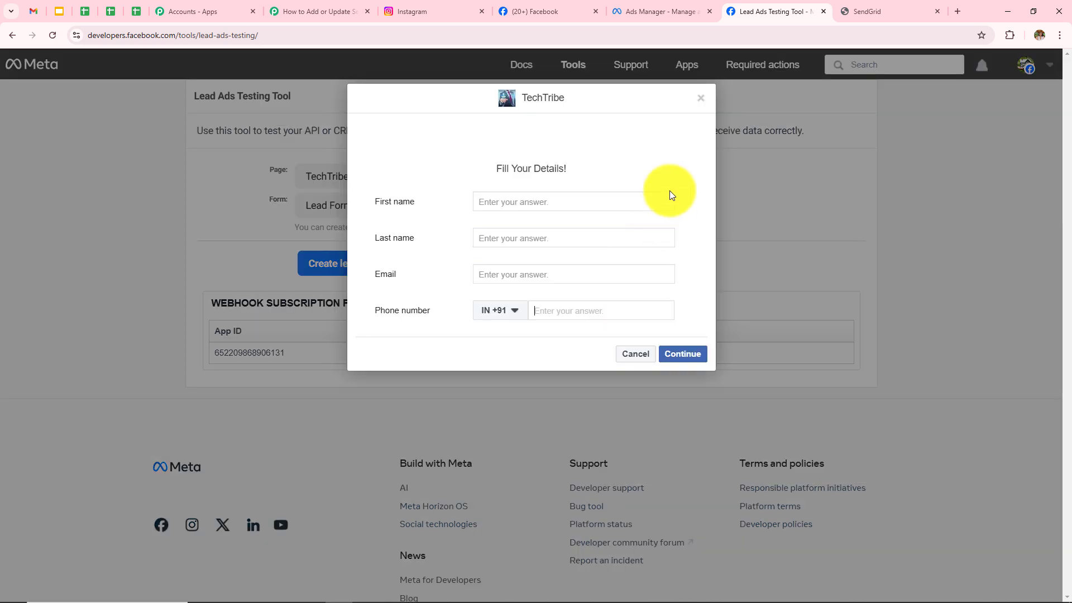
# Fill the lead form with the test lead's email address and phone number.
pyautogui.click(532, 199)
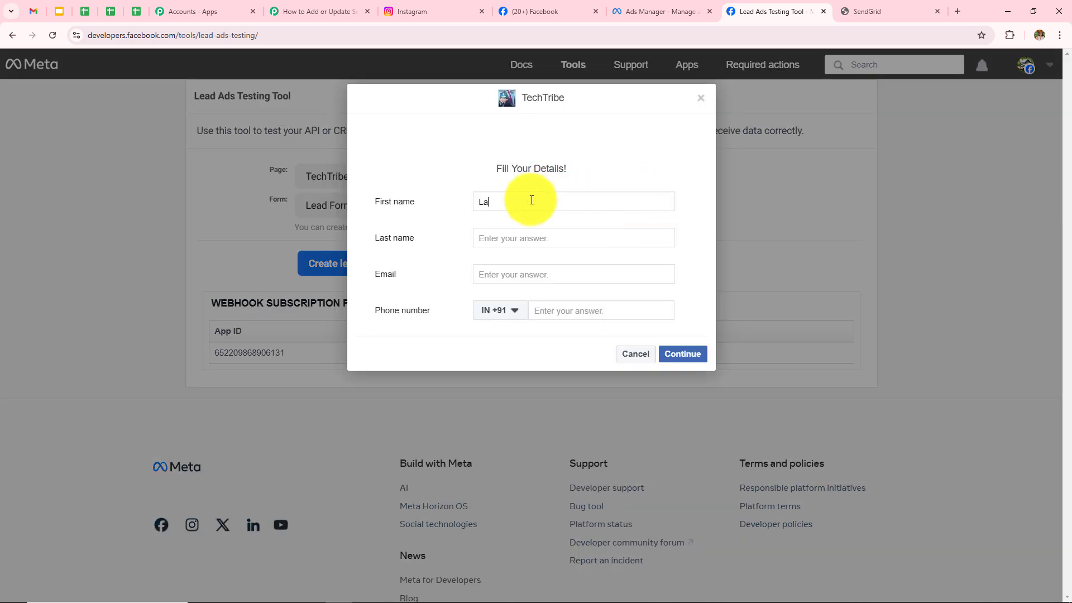
pyautogui.click(541, 239)
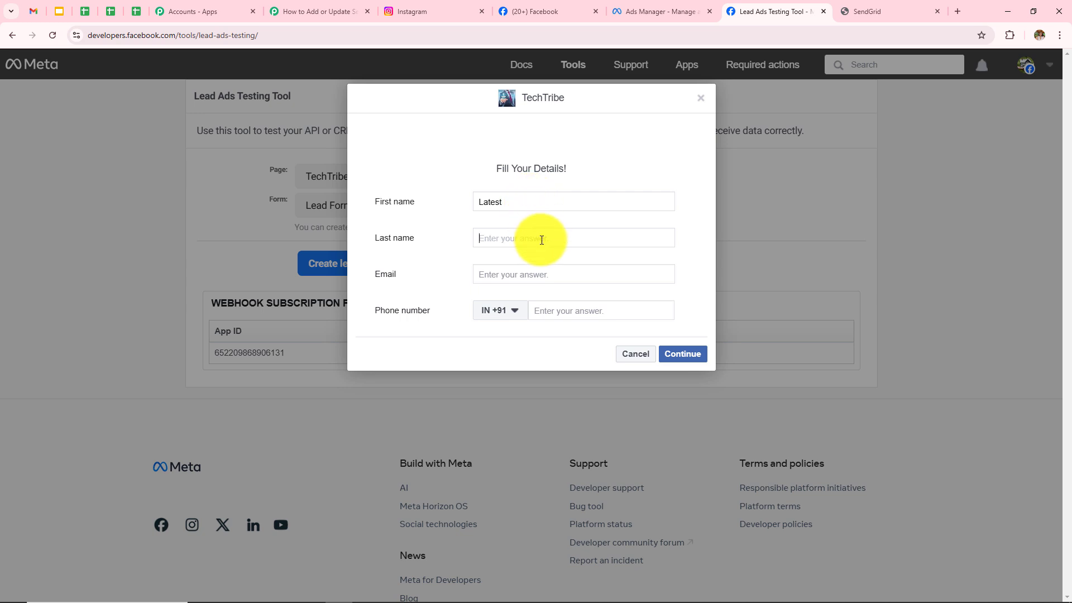
pyautogui.click(548, 270)
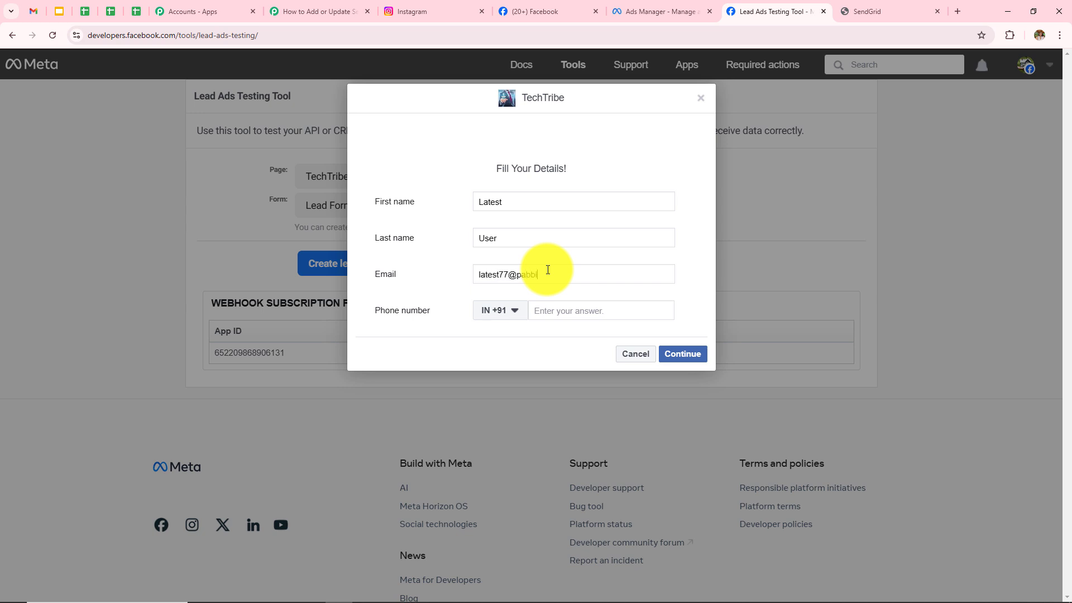
pyautogui.click(555, 316)
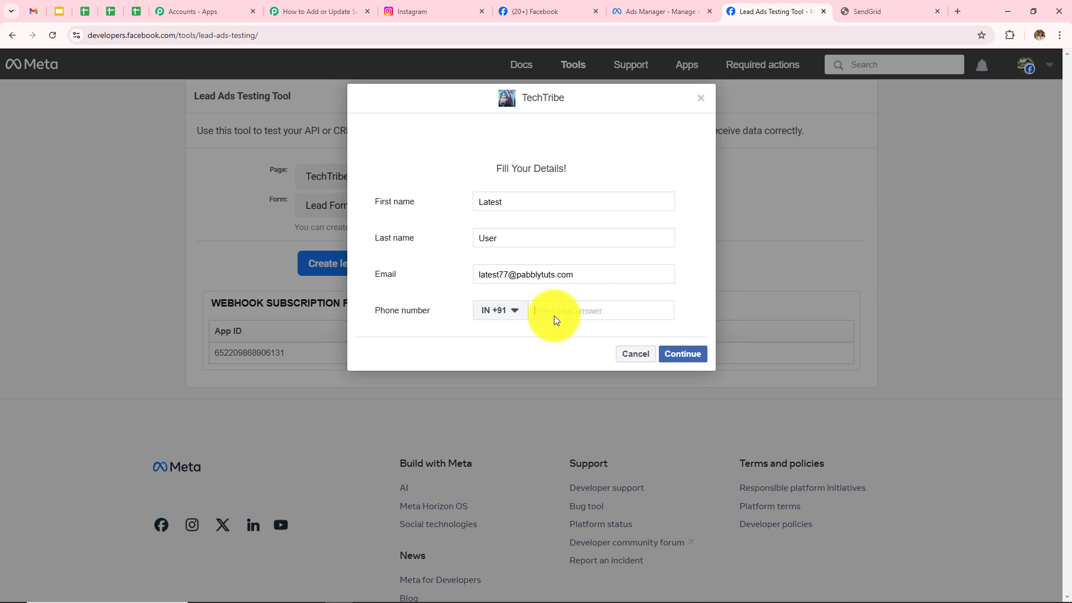
pyautogui.write('94949 49494')
# Continue and submit the second test lead, then go to SendGrid.
pyautogui.click(682, 354)
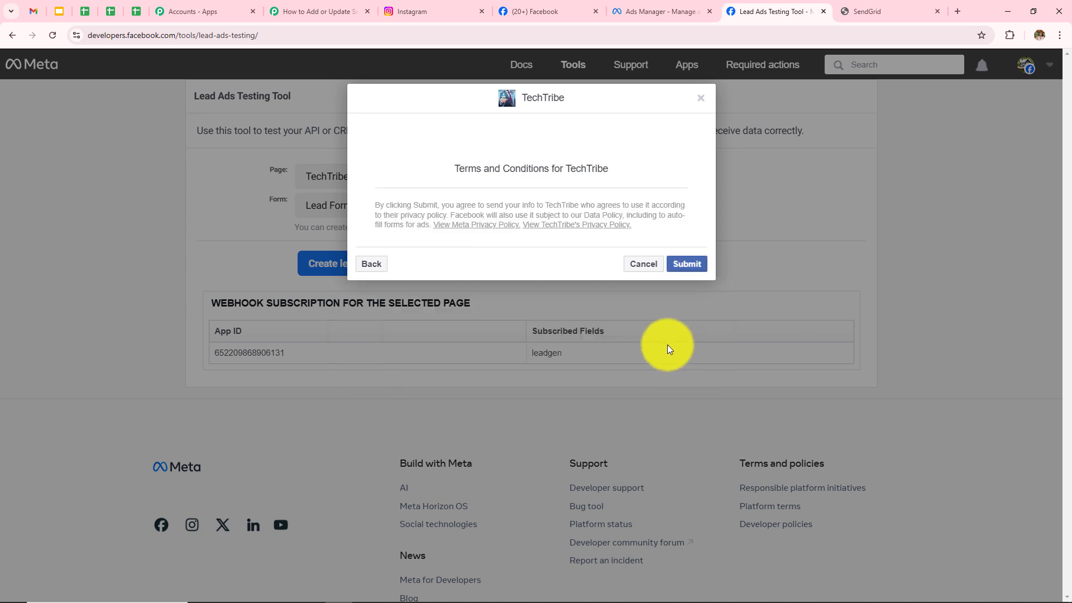
pyautogui.click(697, 268)
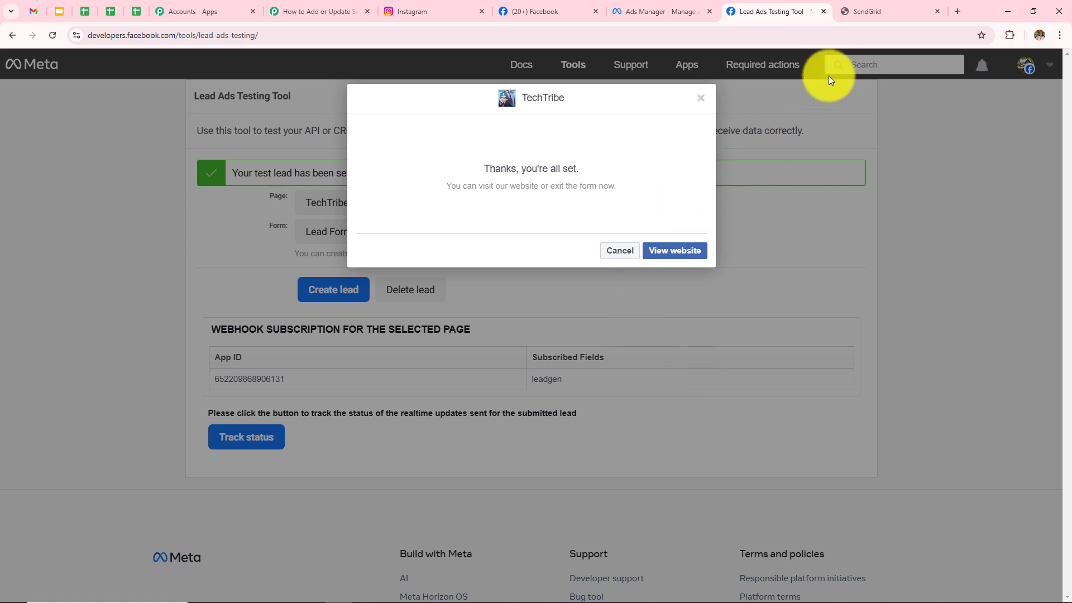
pyautogui.click(867, 11)
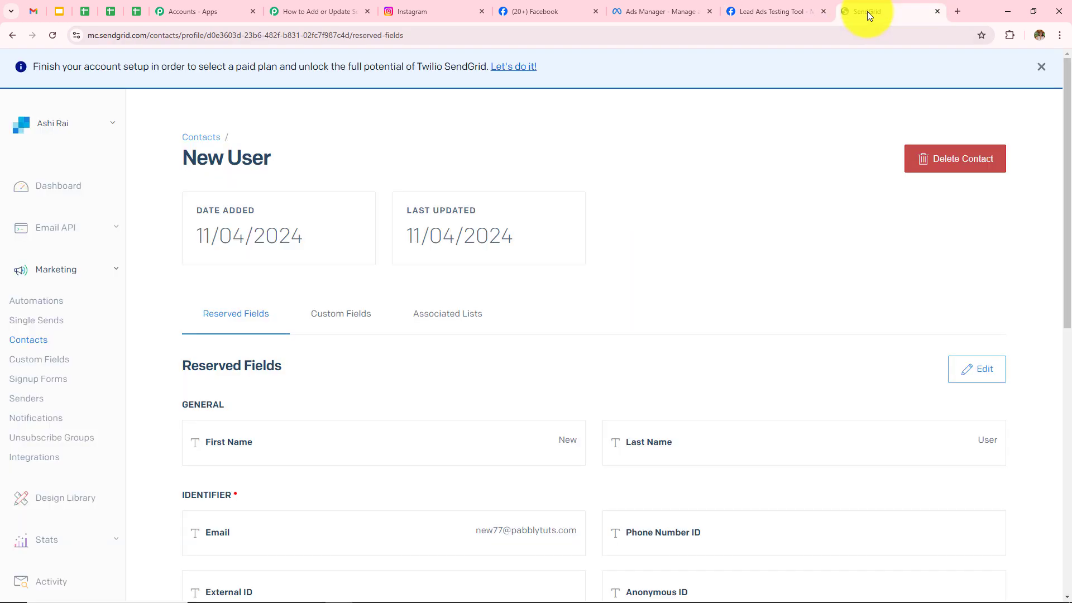
# Reload the Instagram Lead Ads list and review the new Latest User contact's details.
pyautogui.click(12, 35)
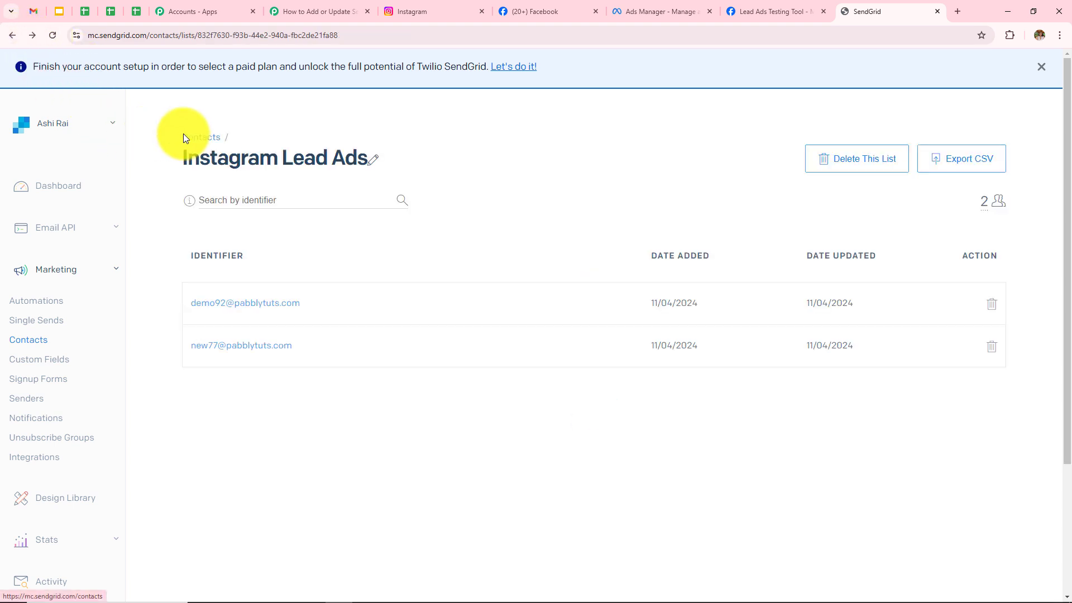
pyautogui.click(49, 37)
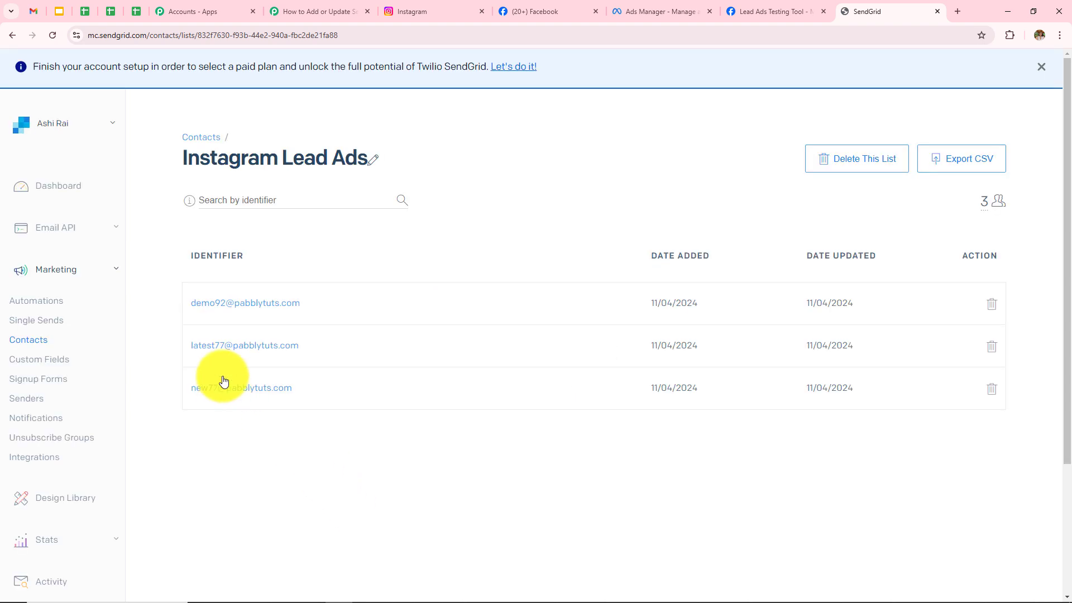
pyautogui.click(252, 354)
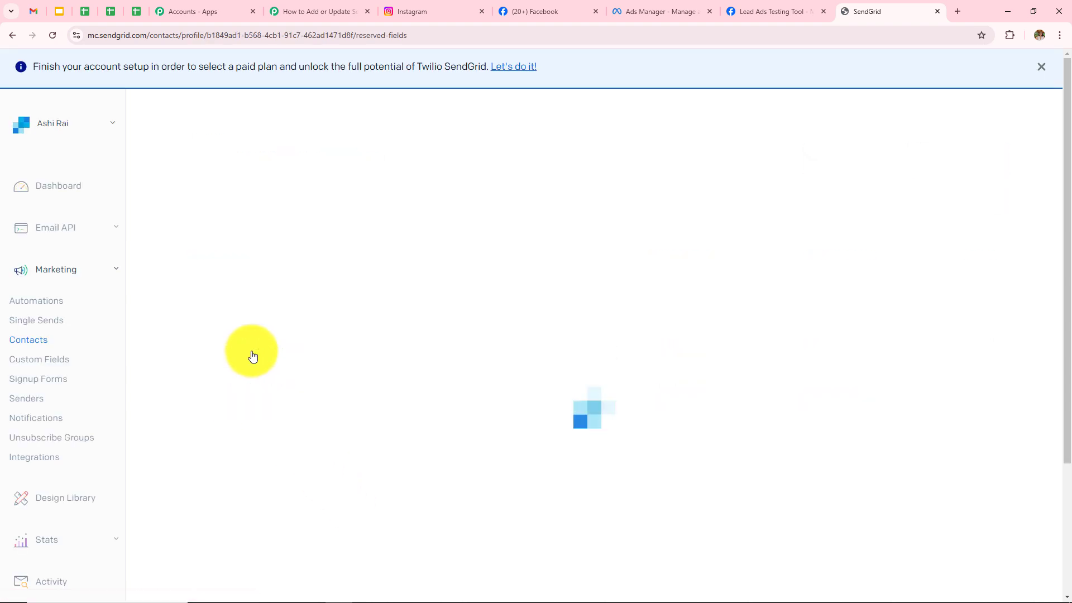
pyautogui.scroll(-5, 335, 399)
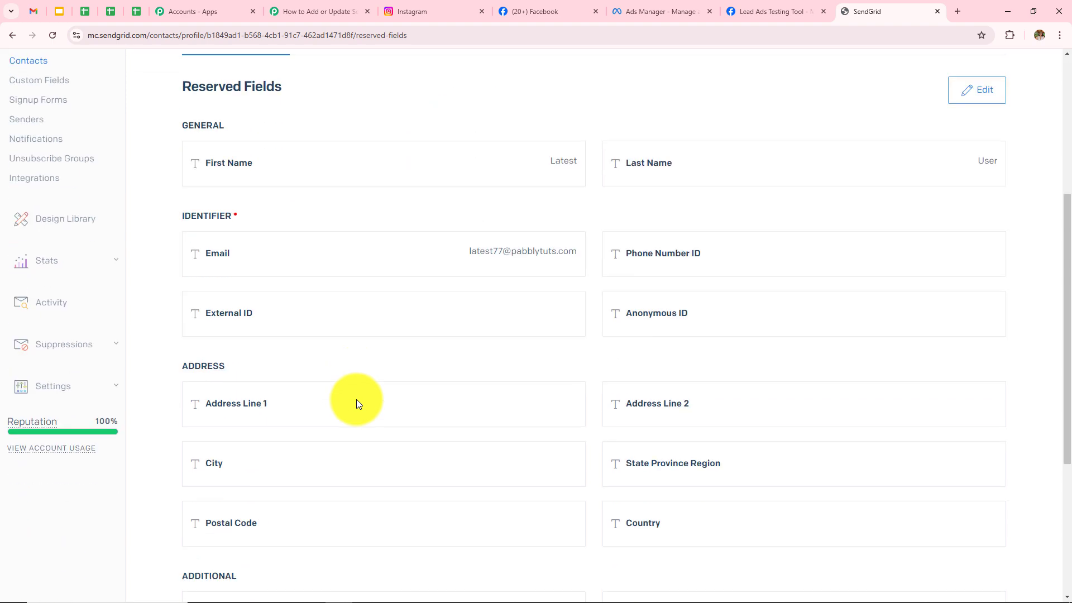
pyautogui.scroll(5, 504, 293)
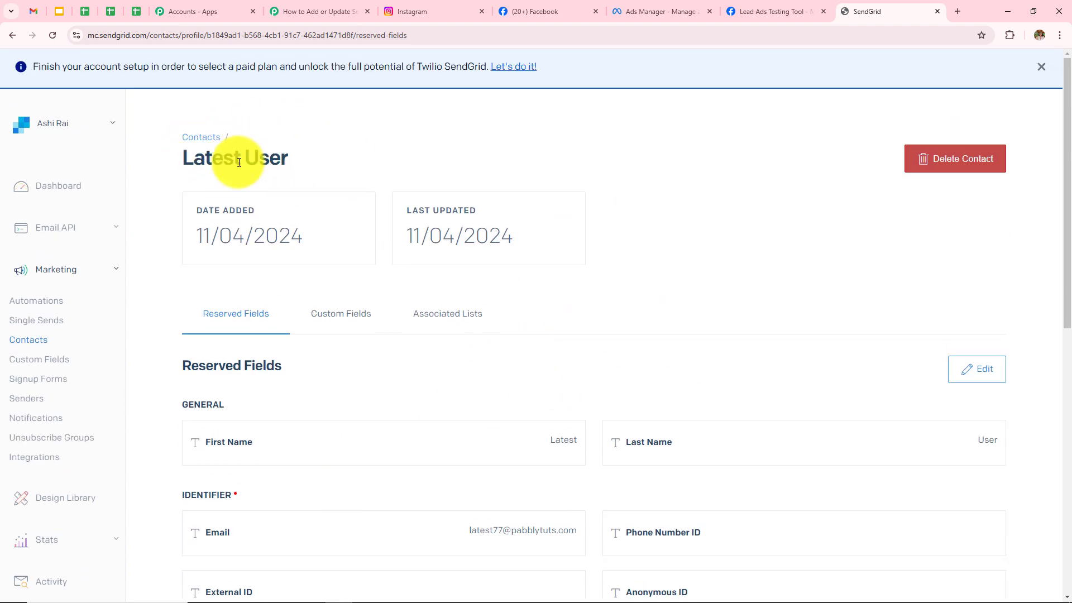
pyautogui.scroll(-10, 544, 372)
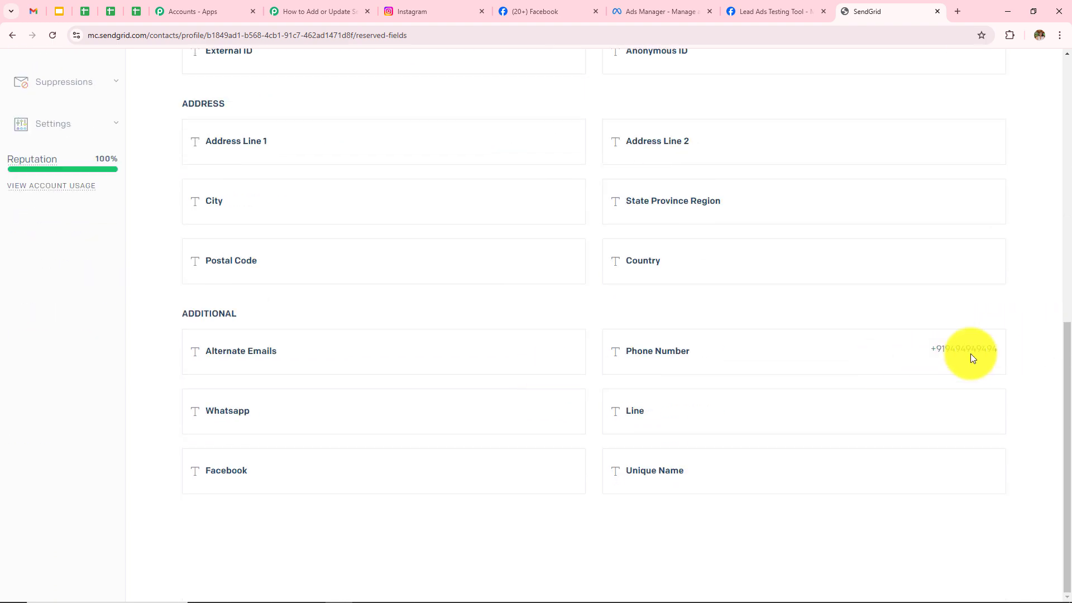
pyautogui.scroll(10, 860, 374)
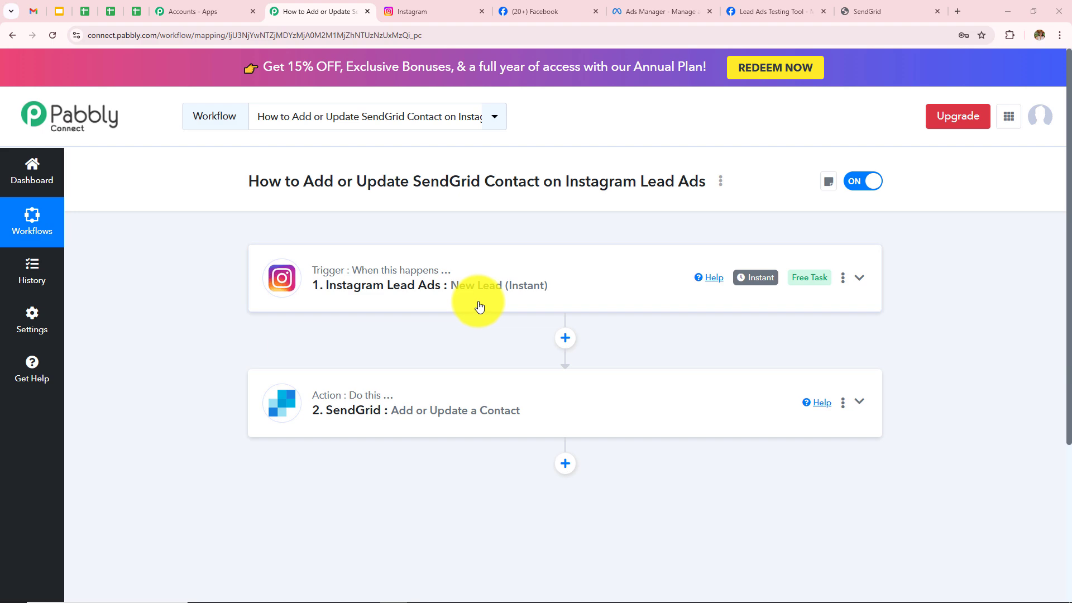
pyautogui.click(480, 306)
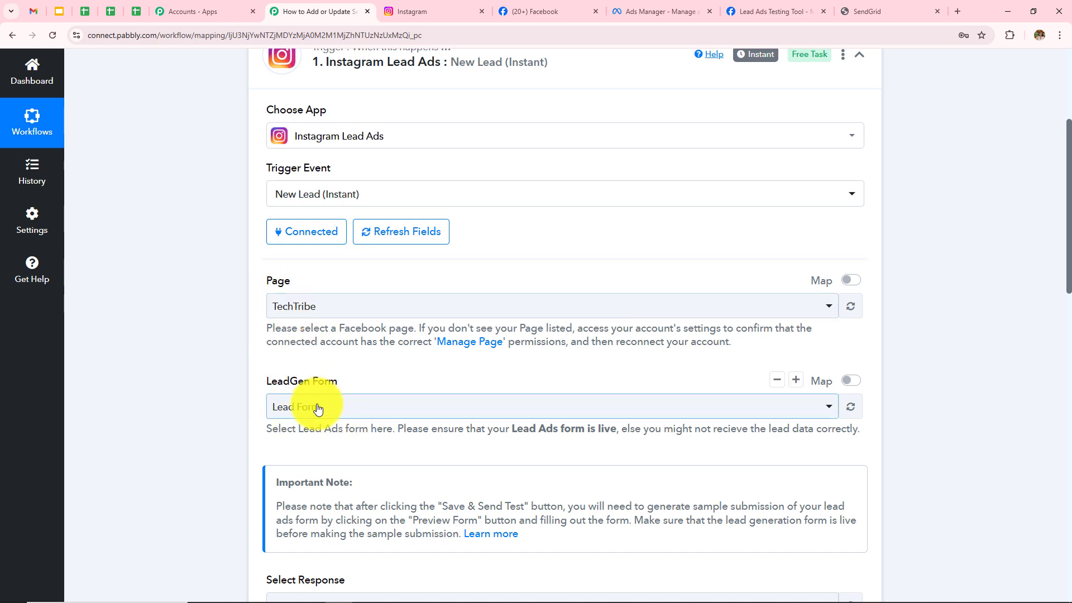
pyautogui.scroll(-8, 478, 318)
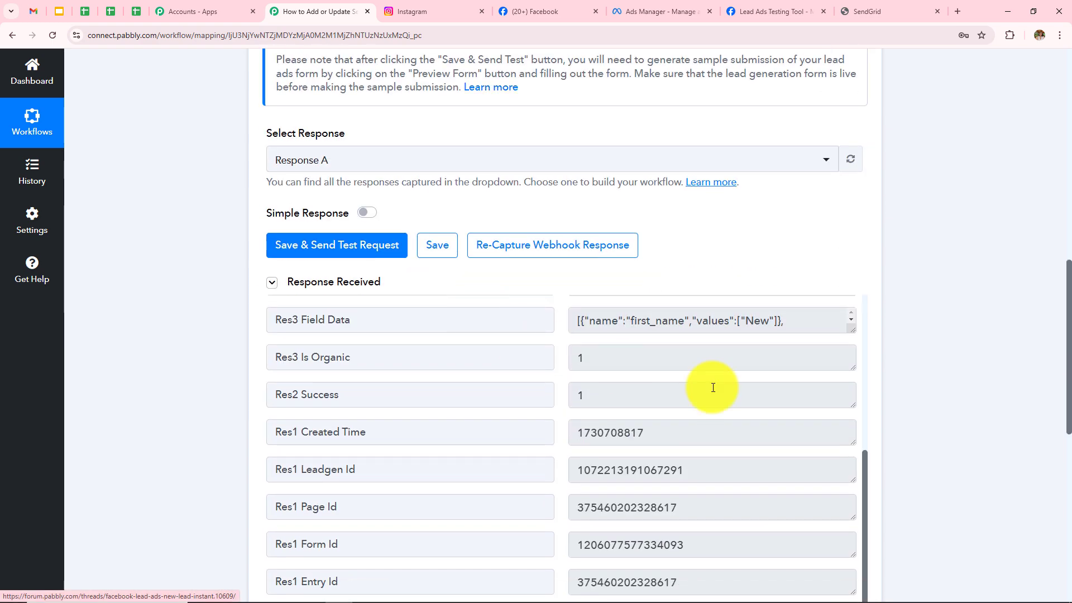
pyautogui.scroll(-4, 713, 387)
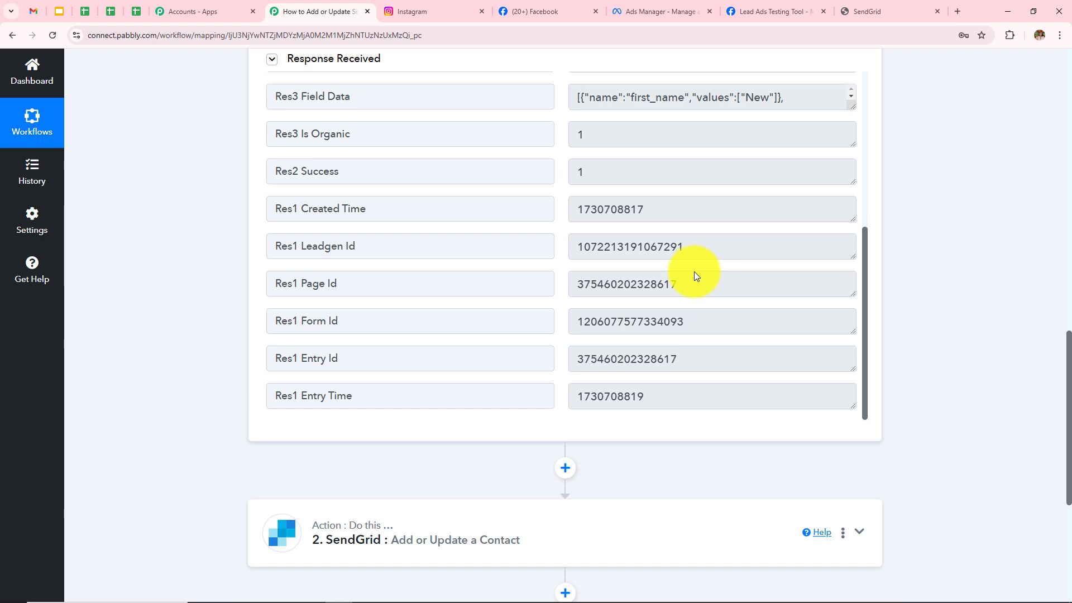
pyautogui.scroll(-4, 939, 241)
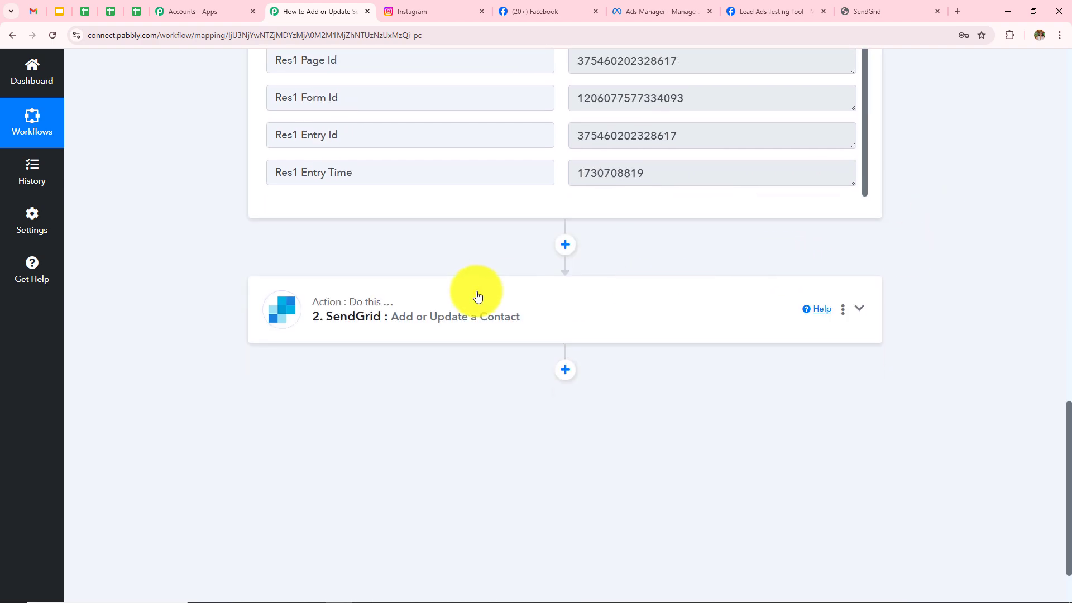
pyautogui.click(534, 311)
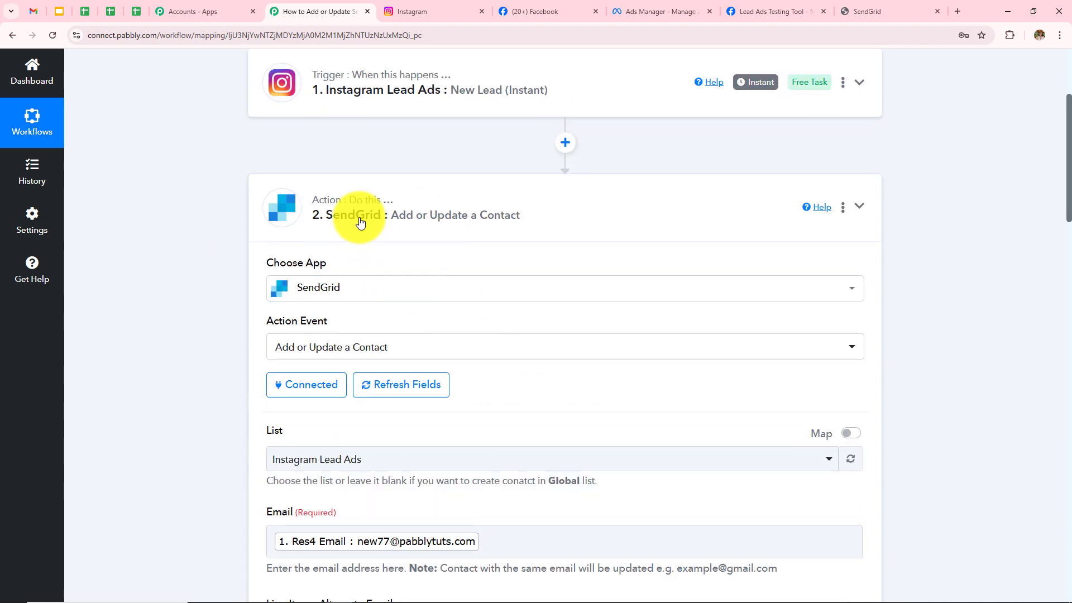
pyautogui.scroll(-3, 469, 320)
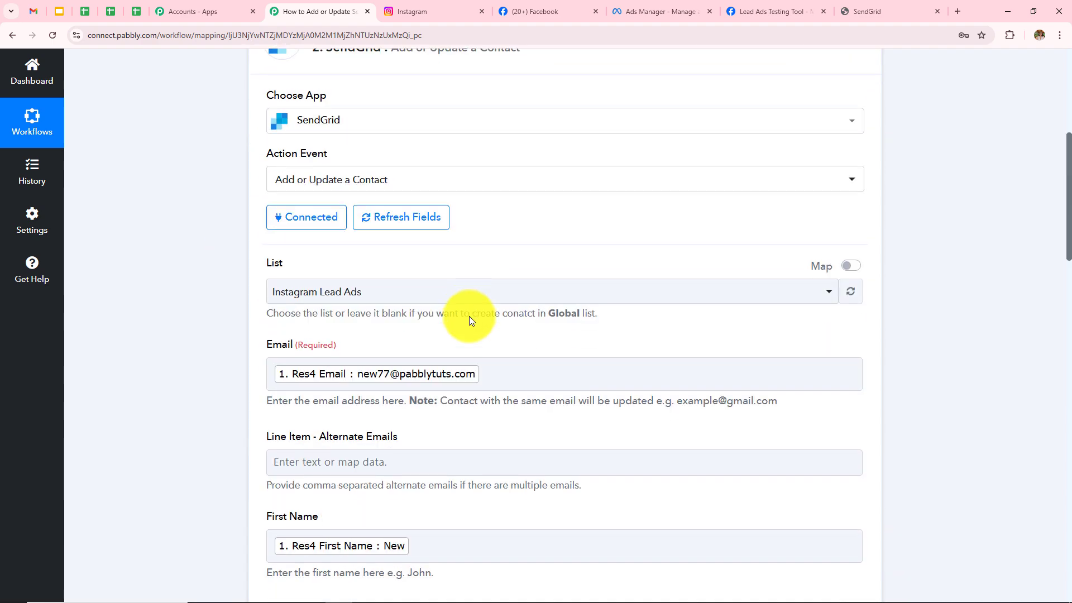
pyautogui.scroll(-3, 469, 316)
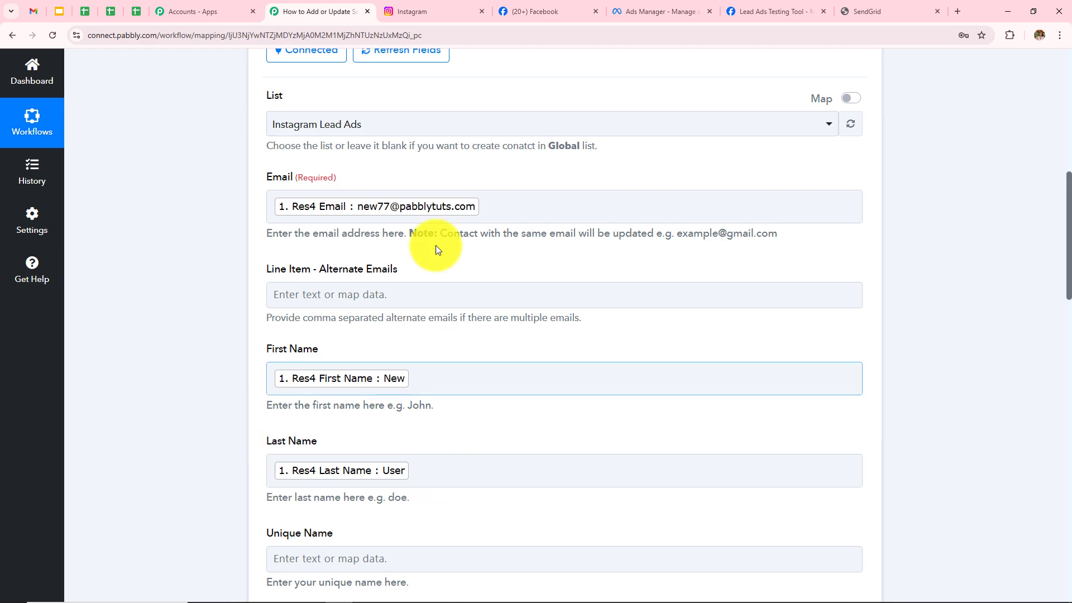
pyautogui.scroll(-13, 493, 297)
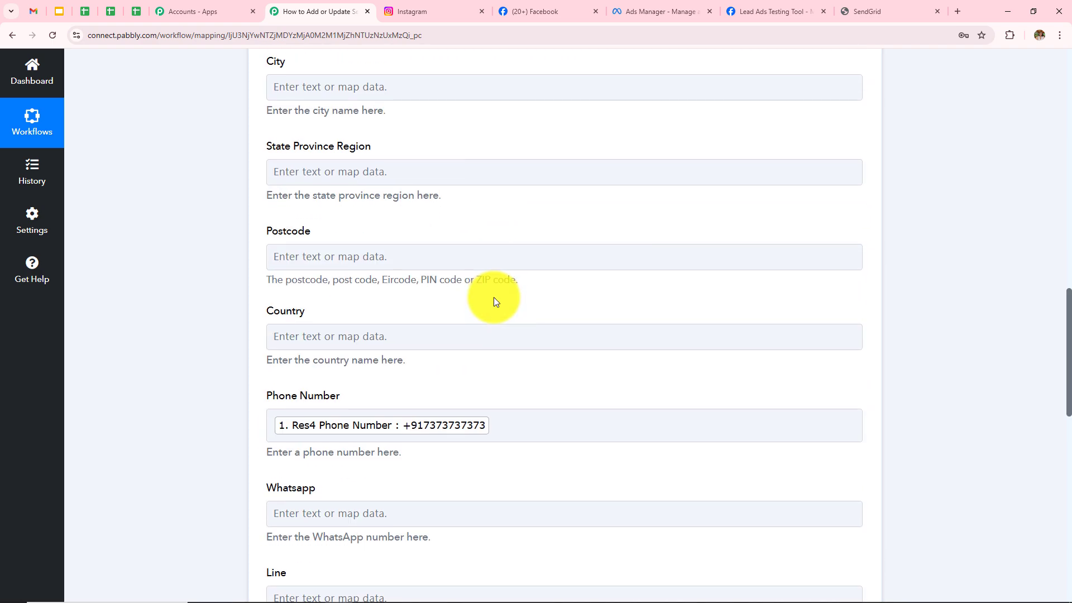
pyautogui.scroll(-10, 494, 298)
pyautogui.click(307, 218)
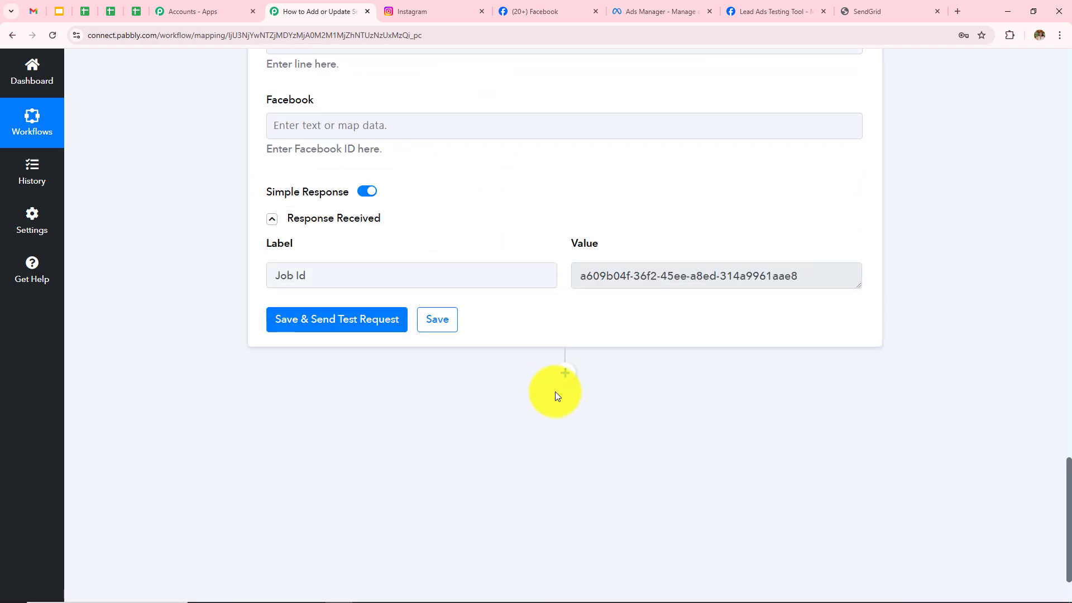
pyautogui.scroll(16, 726, 323)
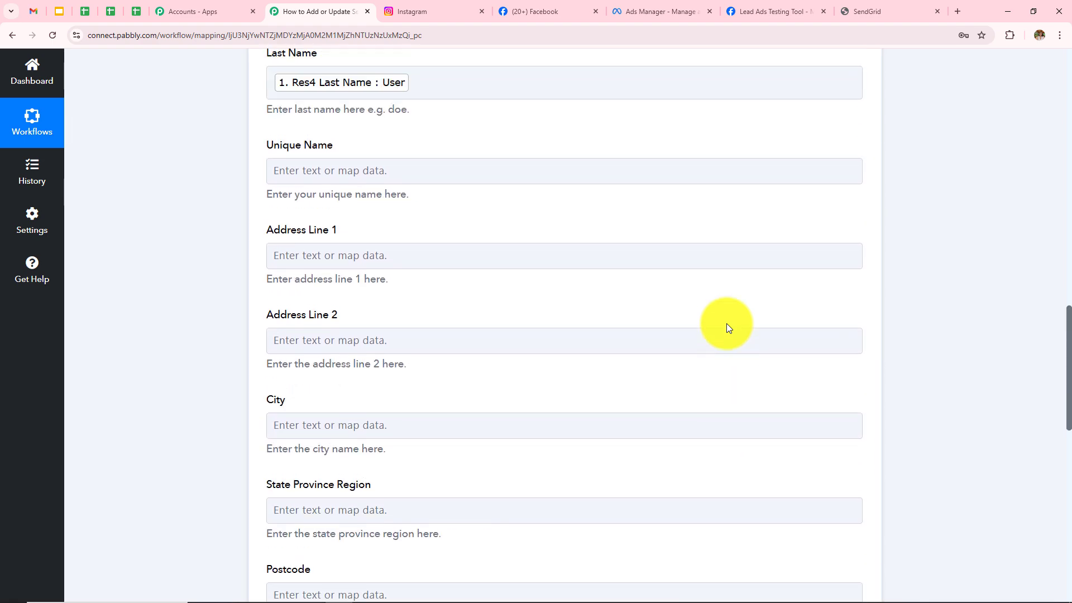
pyautogui.scroll(17, 729, 328)
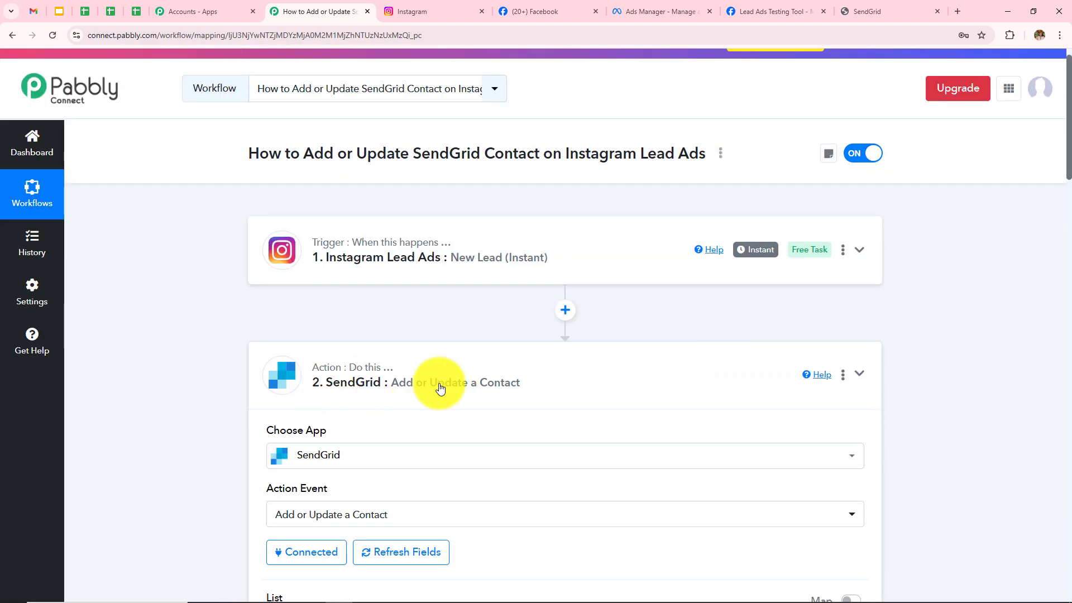
pyautogui.click(555, 371)
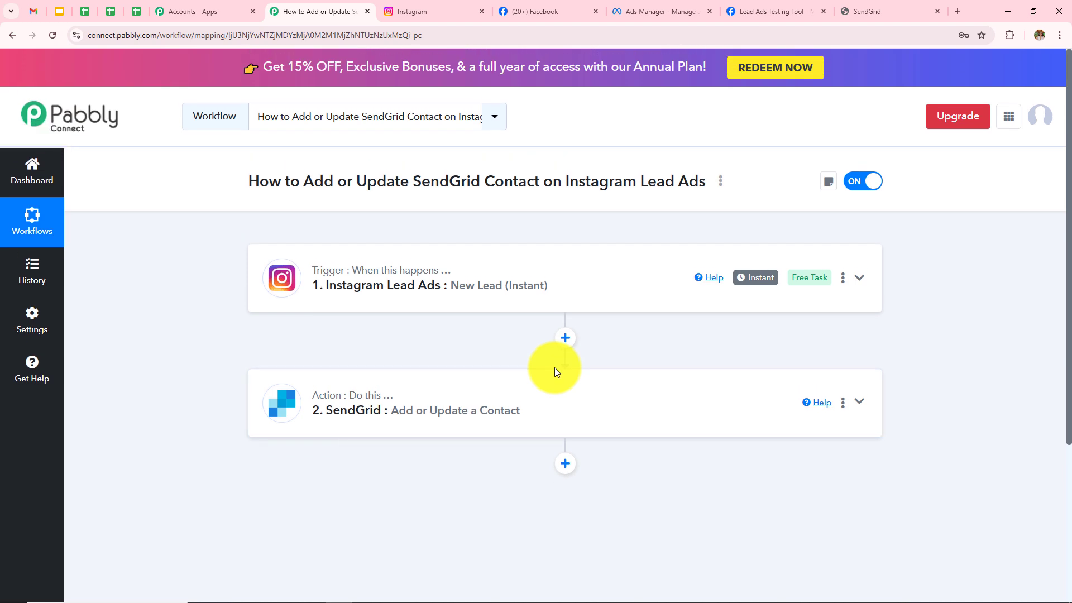